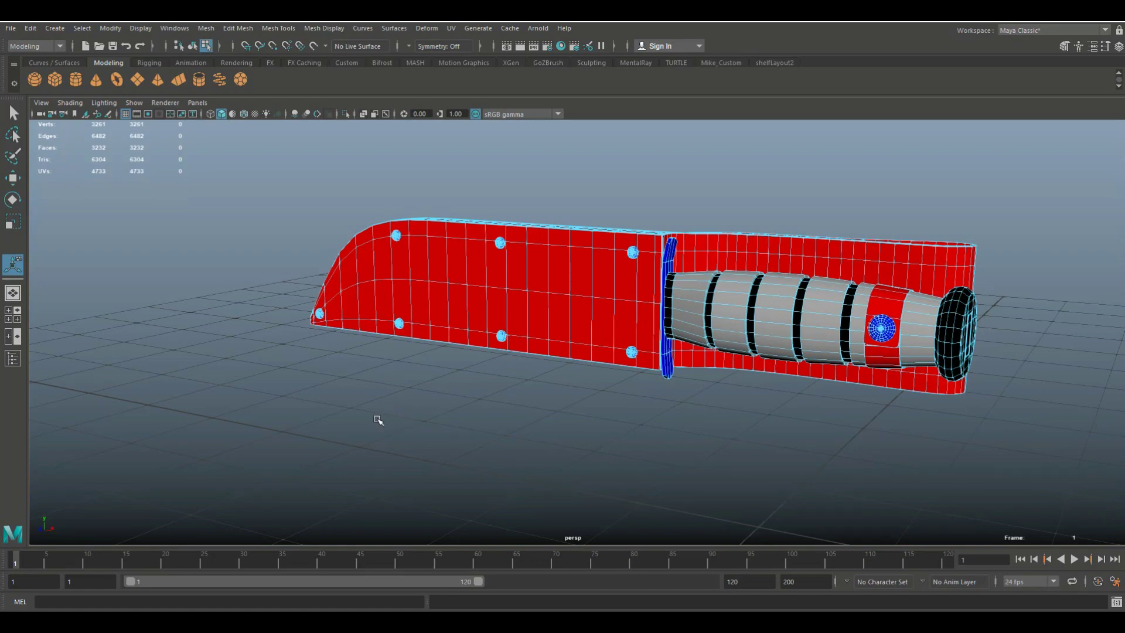
Step: Examine the Ka_Bar_Combat_Knife group in the Outliner, going through the Guard, Handle, Sheath, Strap and Nails, and close it
mouse_move(384, 432)
left_mouse_down("alt")
mouse_move(453, 417)
mouse_move(444, 445)
mouse_move(375, 430)
left_mouse_up("alt")
left_click(13, 358)
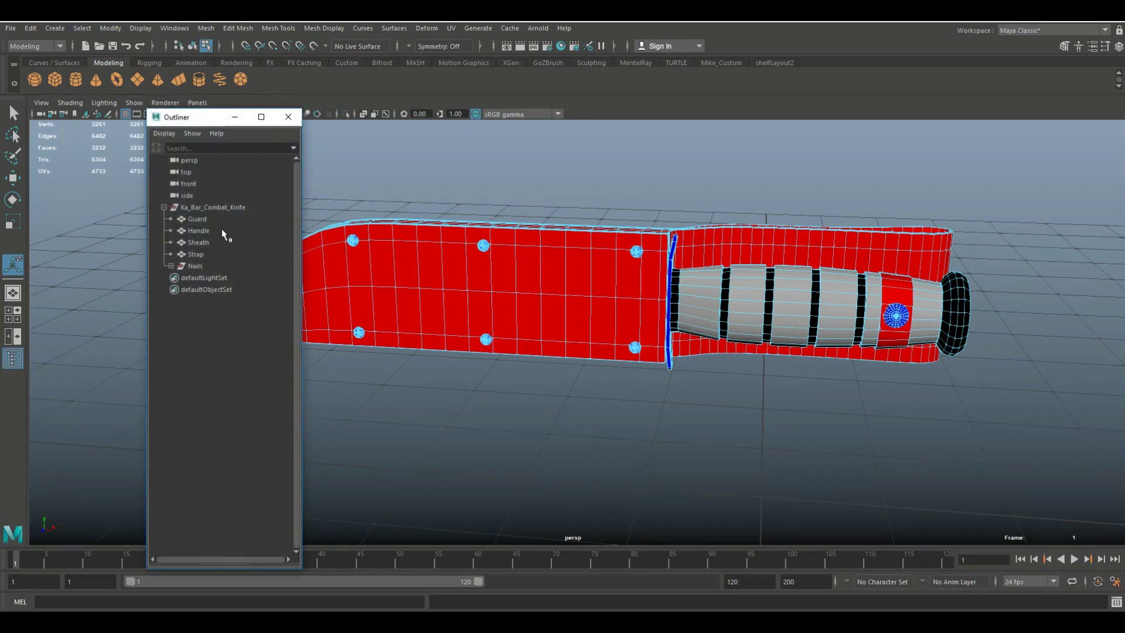
left_click(227, 208)
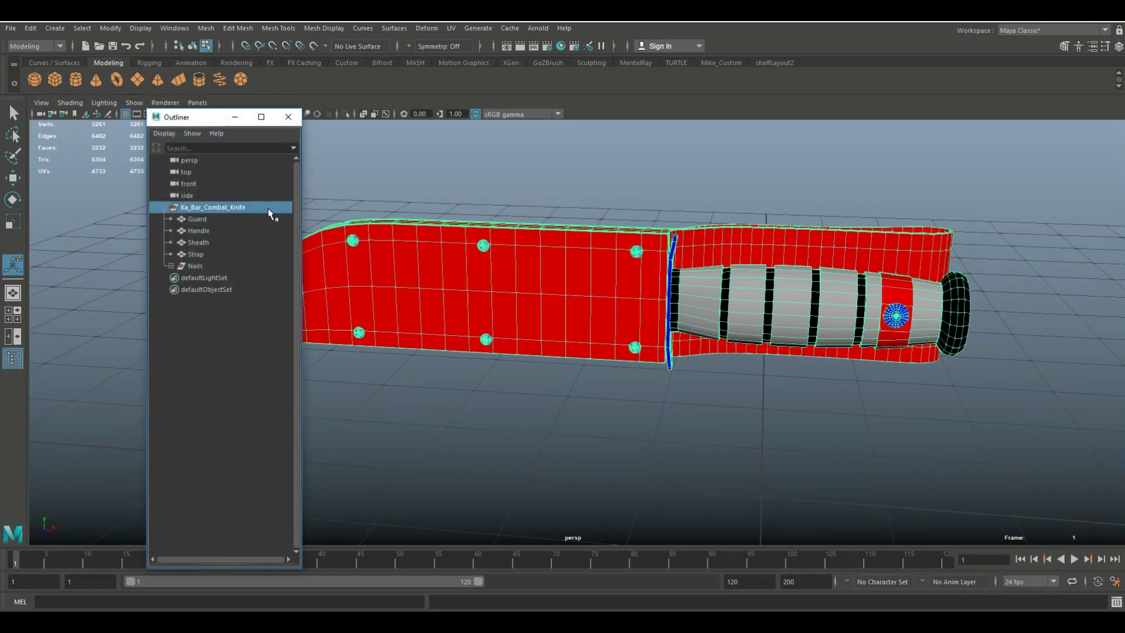
left_click(199, 222)
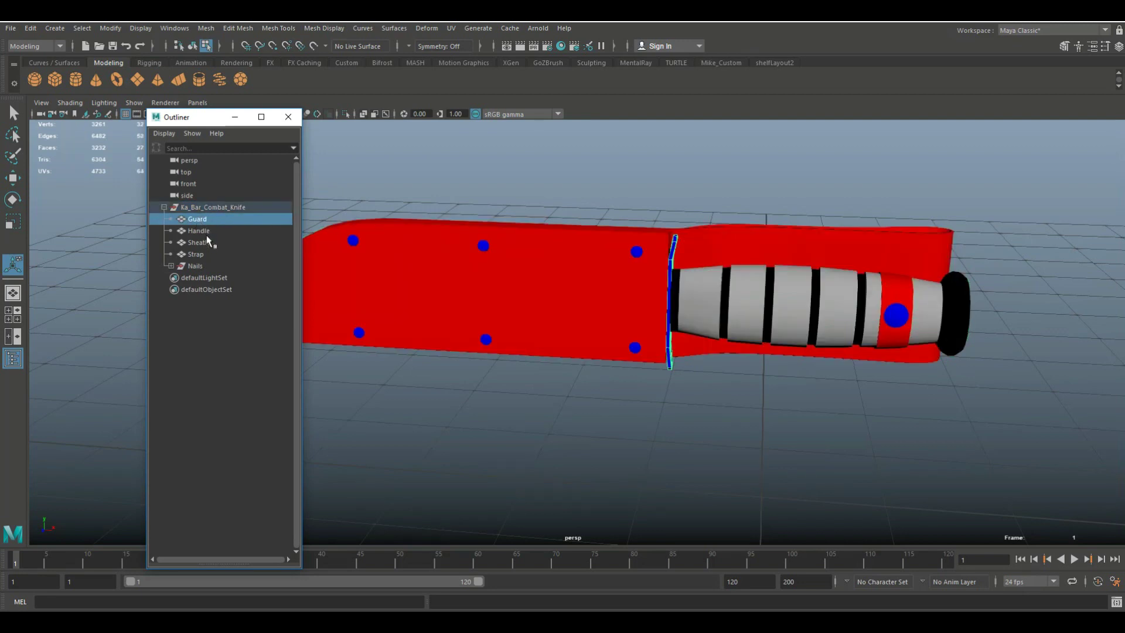
left_click(202, 231)
left_click(198, 243)
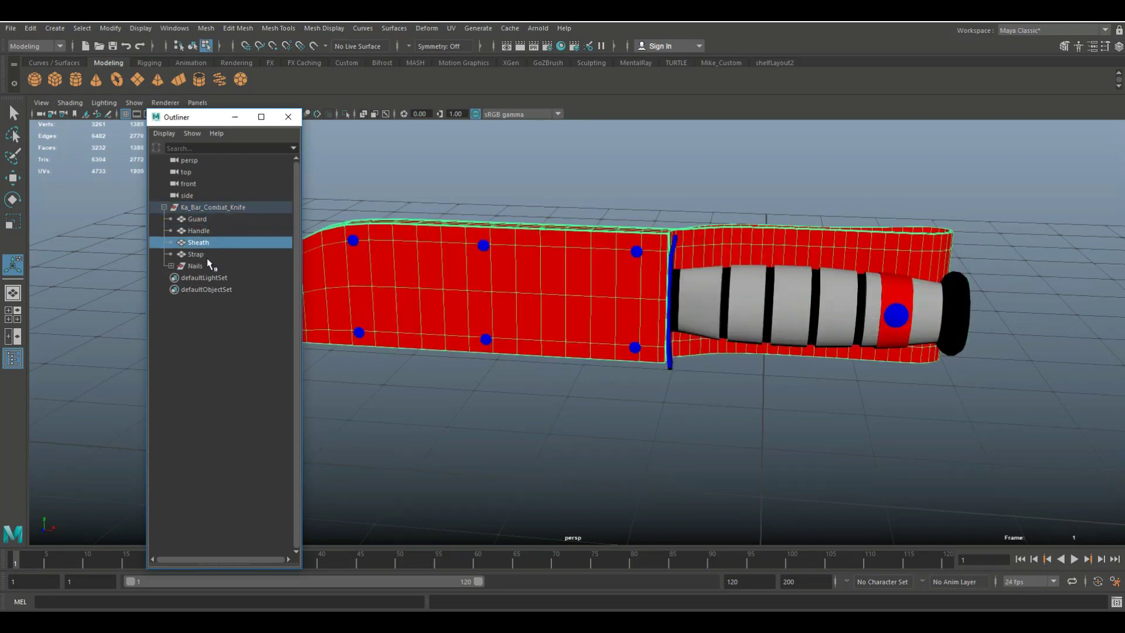
left_click(198, 255)
left_click(196, 265)
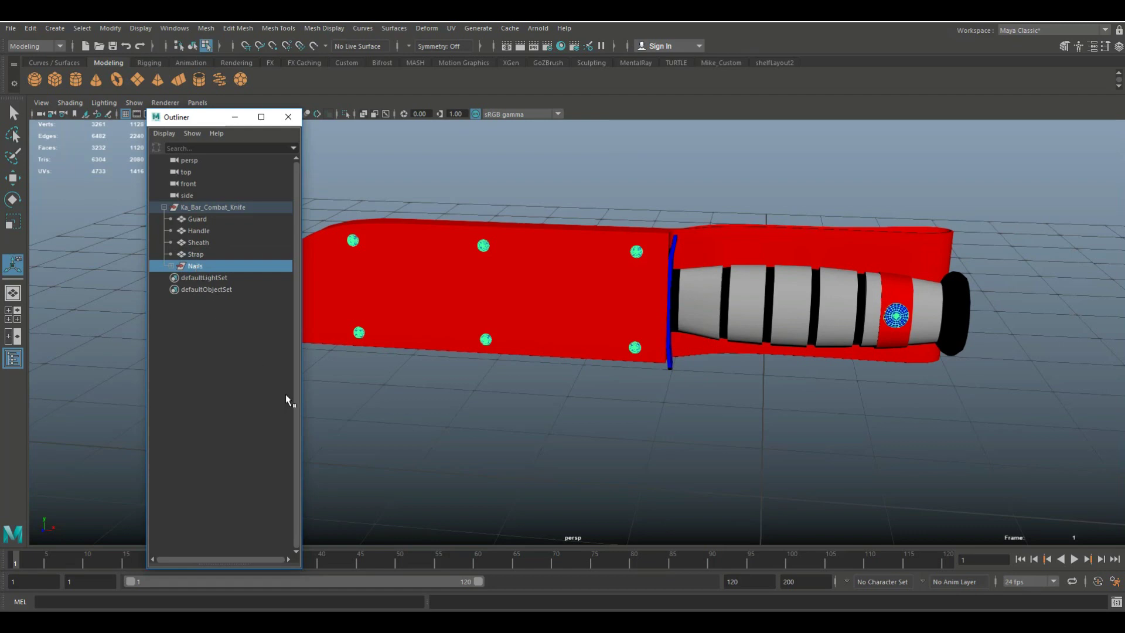
scroll(532, 435, "down", 1)
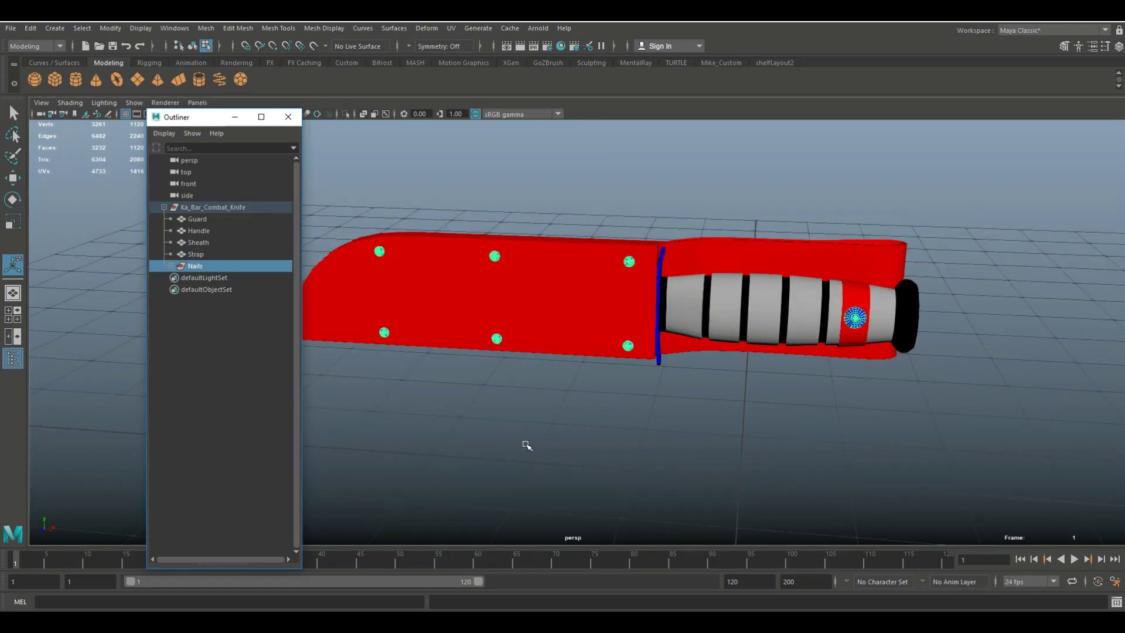
scroll(568, 451, "down", 4)
left_click_drag(403, 195, 940, 484)
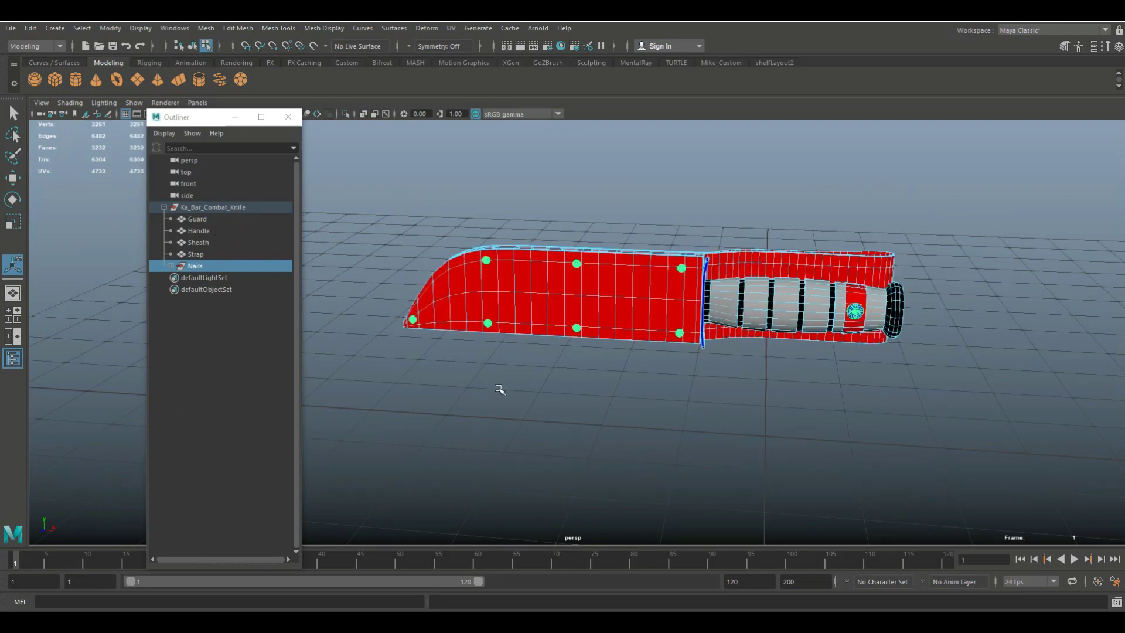
scroll(432, 391, "up", 2)
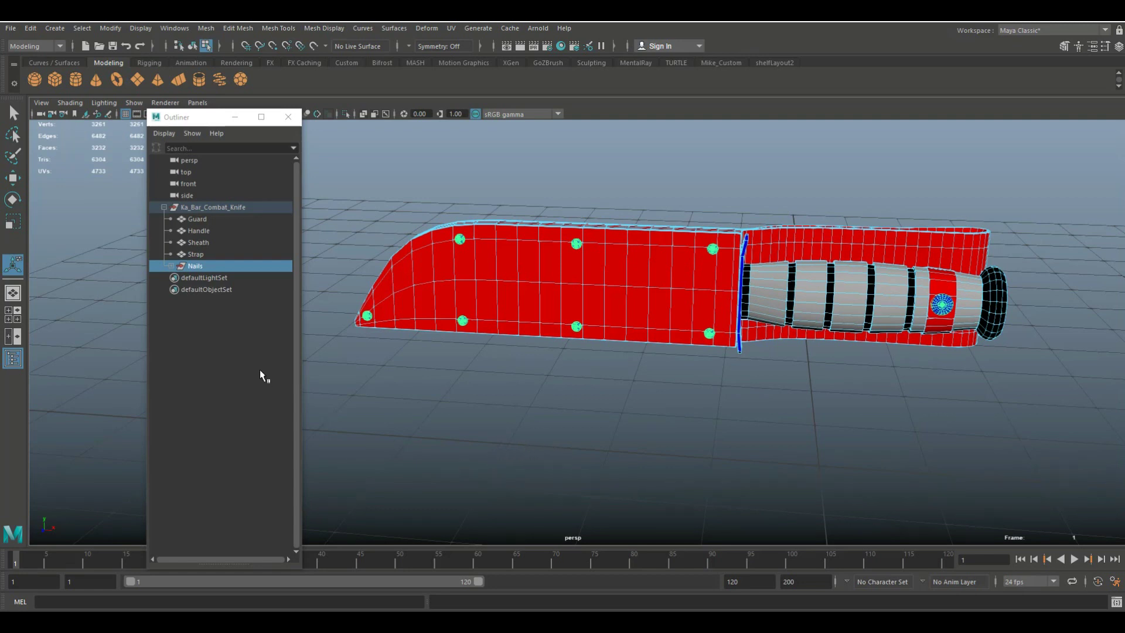
left_click(287, 117)
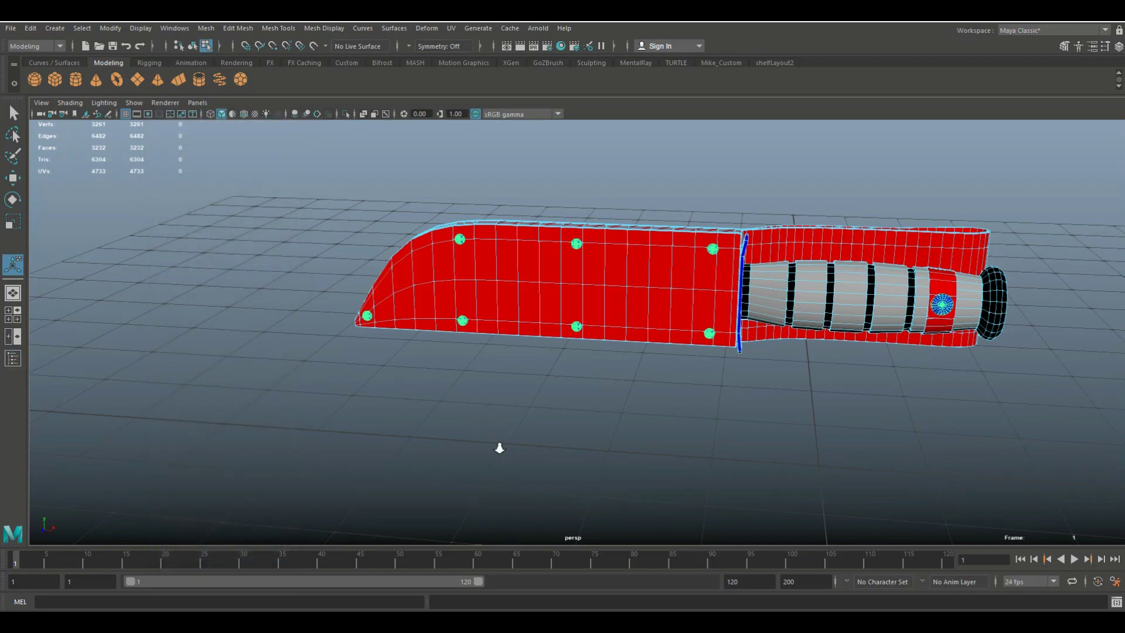
Step: Select all the knife parts in object mode and delete their construction history
scroll(509, 445, "down", 2)
left_click_drag(617, 438, 583, 457, "alt")
right_click_drag(469, 284, 510, 246)
left_click_drag(264, 211, 696, 360)
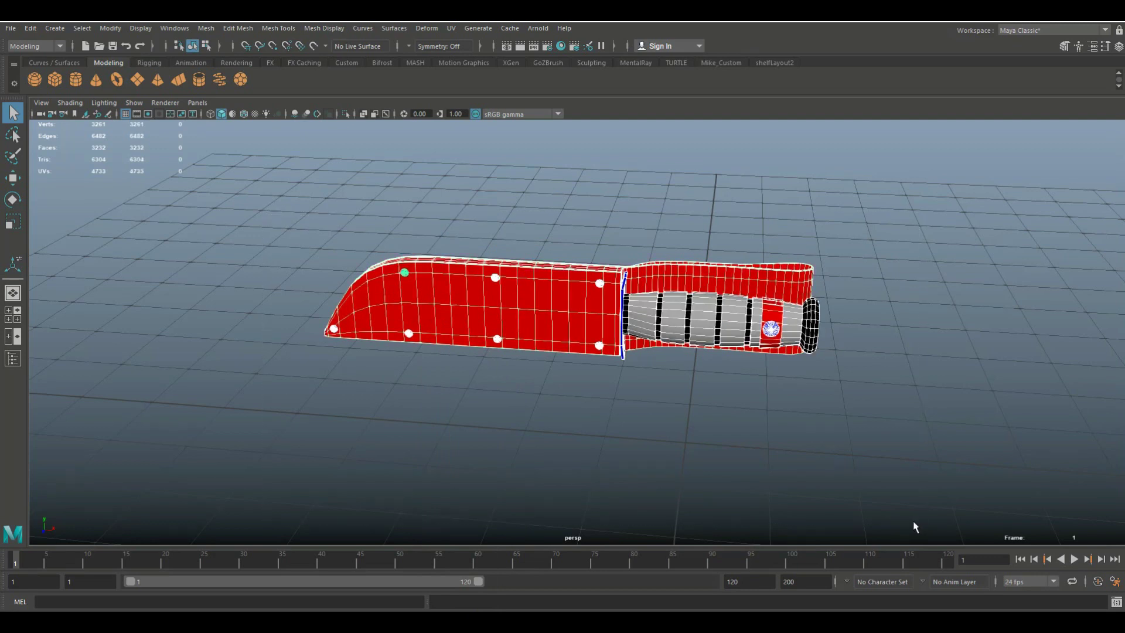
left_click(30, 27)
mouse_move(156, 167)
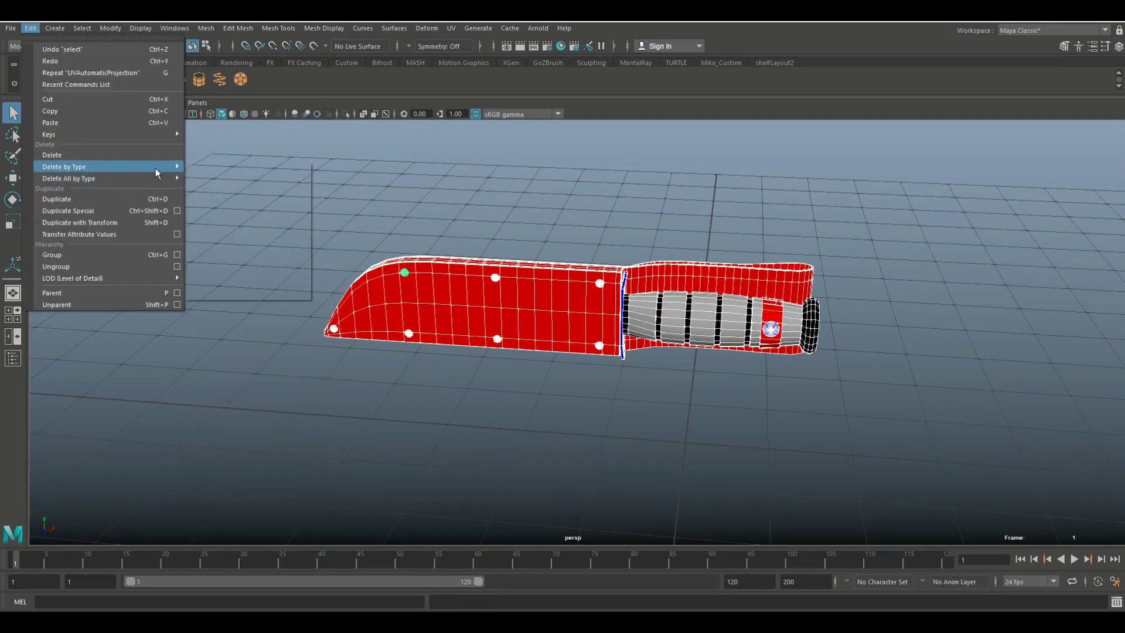
left_click(211, 177)
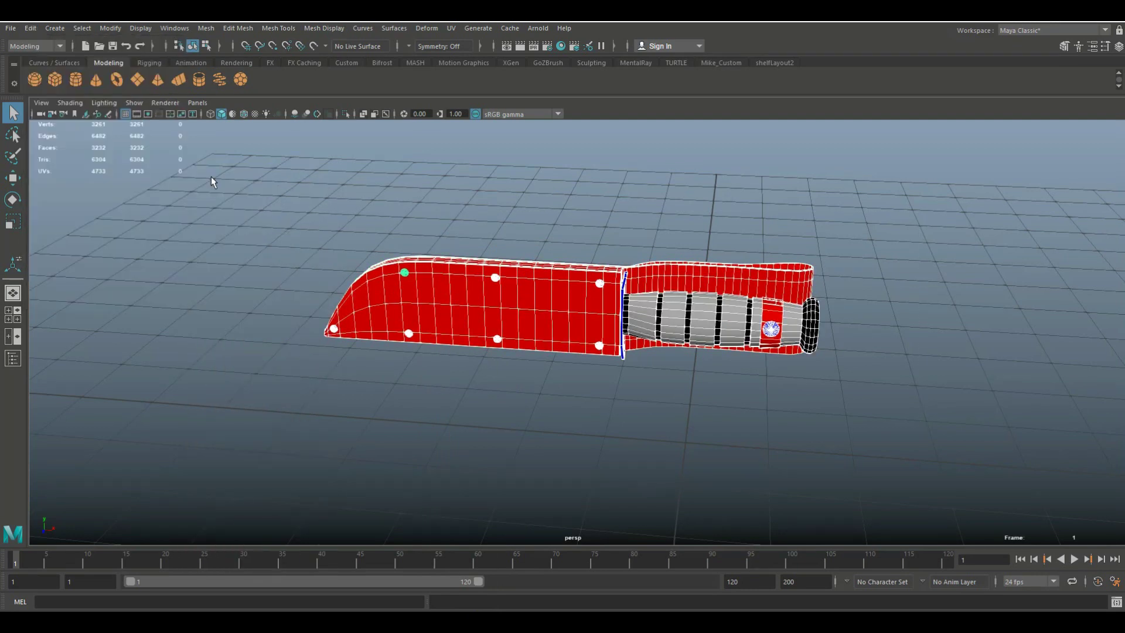
Step: Freeze the transformations of all the knife parts and clear the selection
left_click(111, 28)
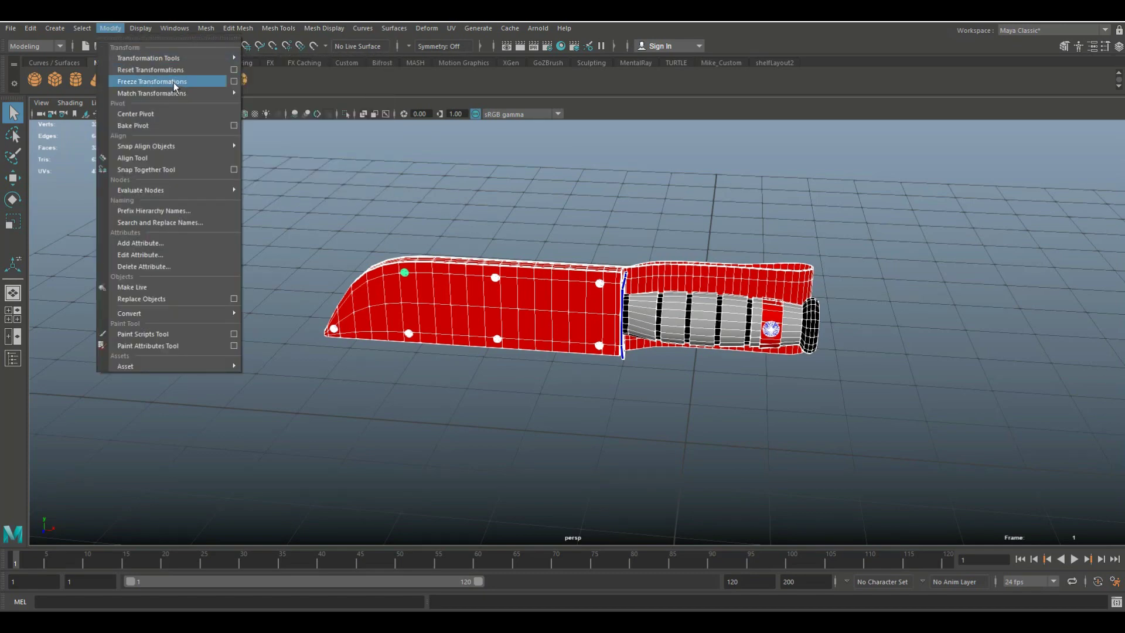
left_click(173, 82)
left_click_drag(316, 356, 461, 409, "alt")
left_click(457, 428)
scroll(467, 433, "down", 1)
scroll(469, 438, "down", 2)
left_click_drag(444, 448, 389, 465, "alt")
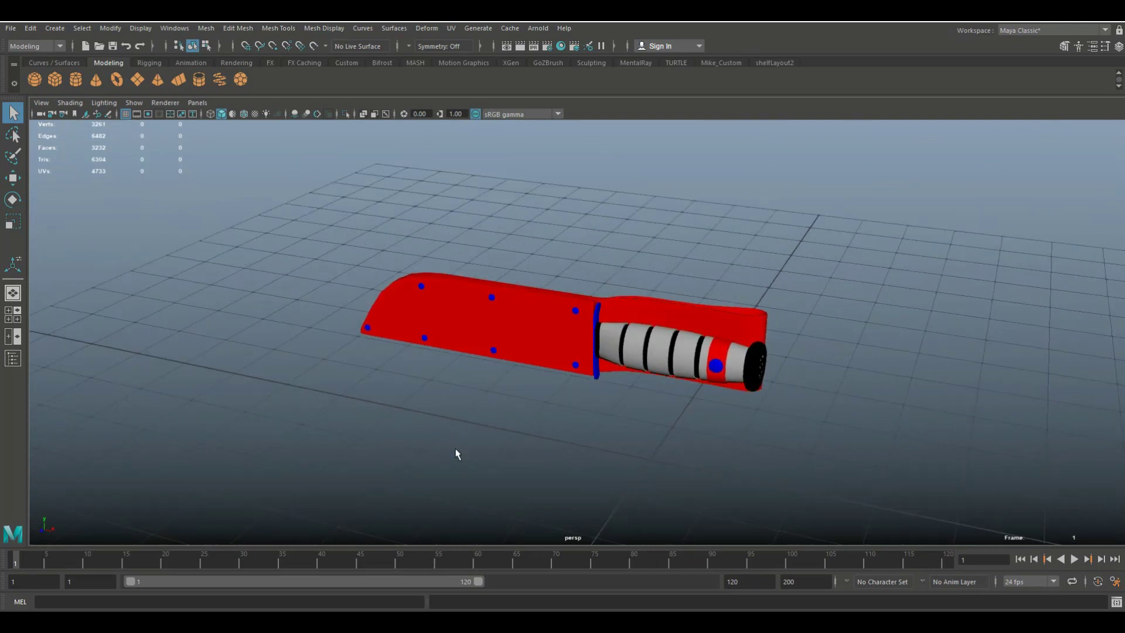
scroll(481, 461, "up", 2)
middle_click_drag(498, 453, 430, 454, "alt")
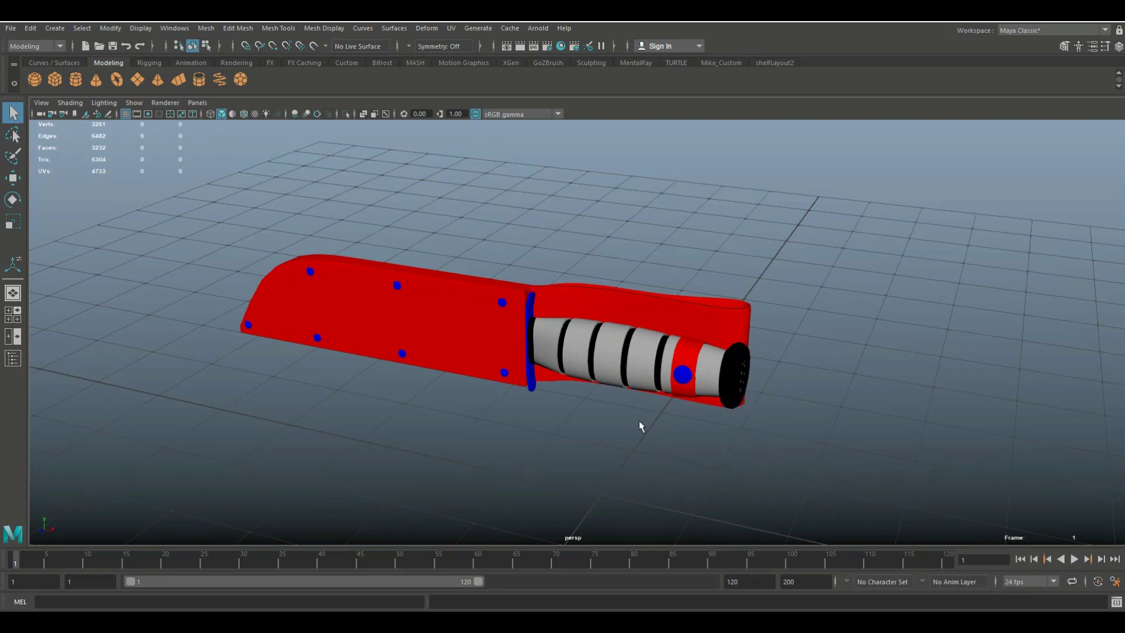
scroll(533, 430, "up", 3)
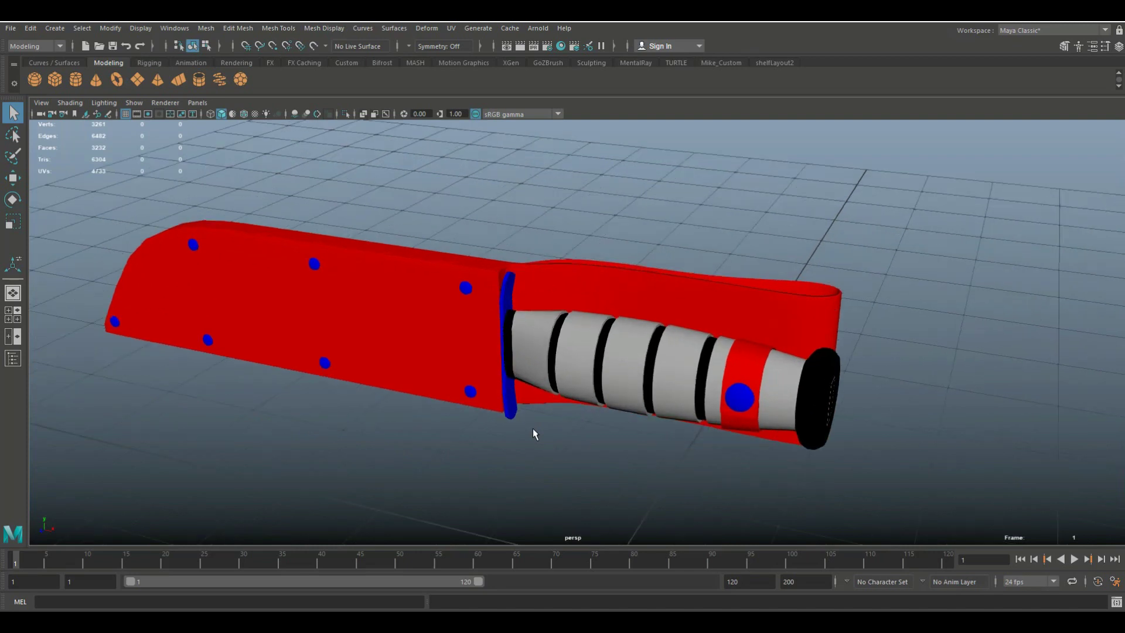
scroll(534, 429, "down", 2)
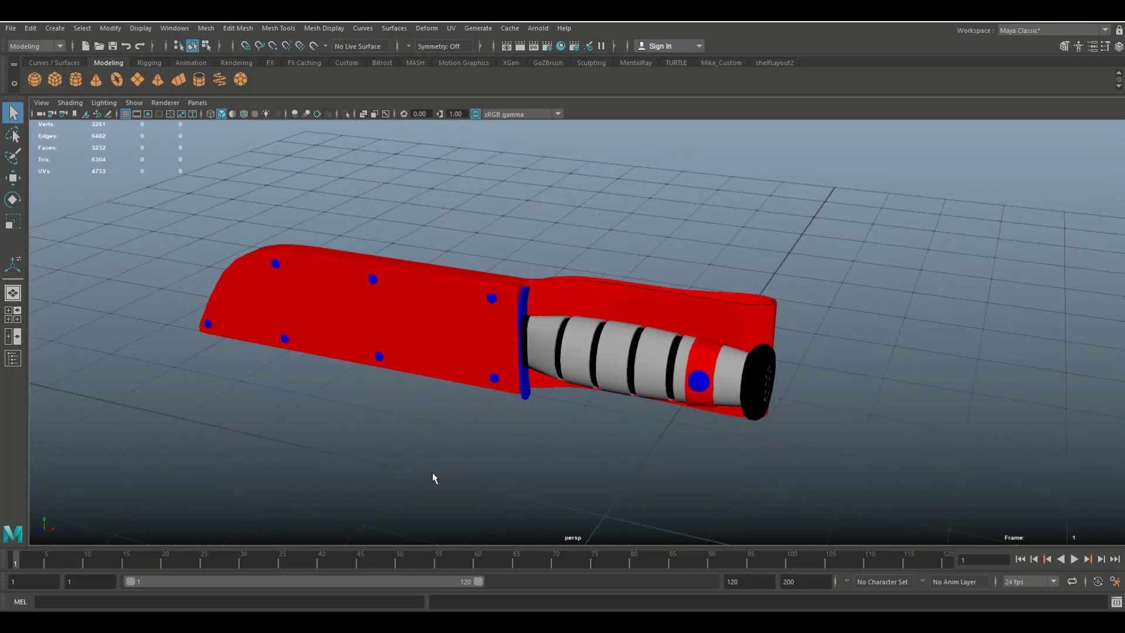
middle_click_drag(369, 459, 514, 439, "alt")
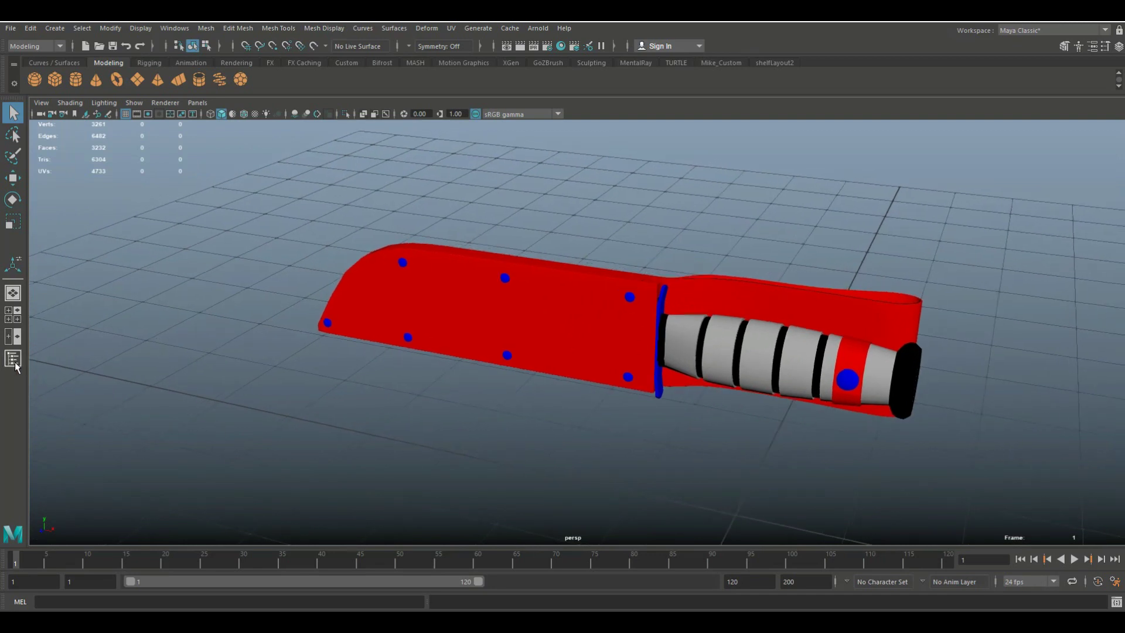
left_click_drag(515, 451, 439, 456, "alt")
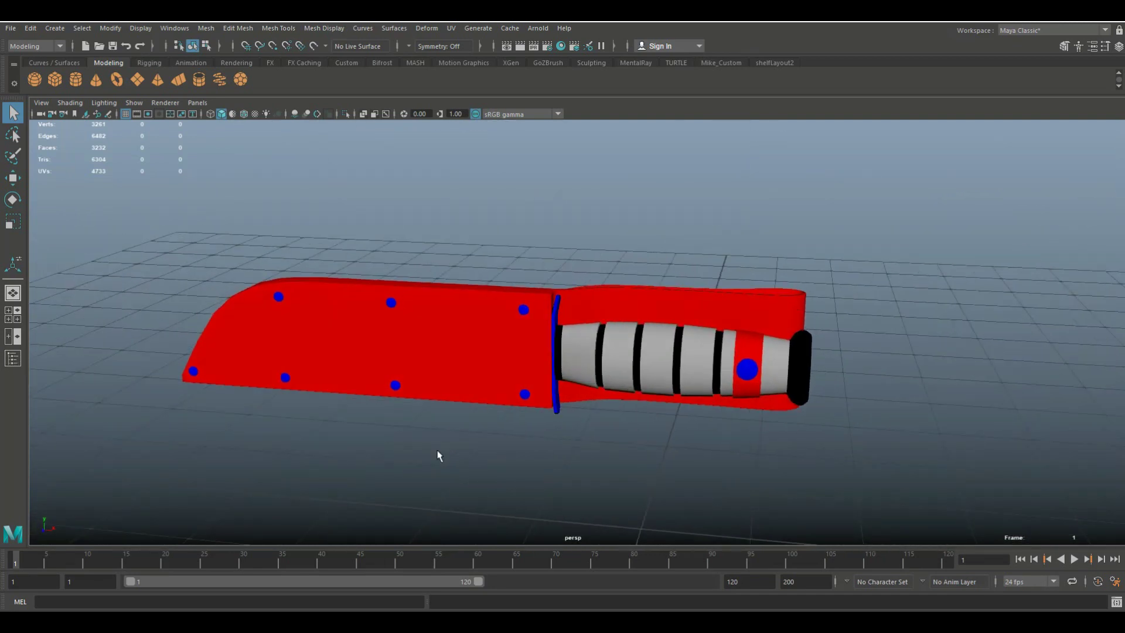
middle_click_drag(373, 447, 409, 447, "alt")
Step: Select the whole knife and apply an Automatic UV projection to all its parts
scroll(417, 433, "down", 4)
left_click_drag(264, 251, 854, 521)
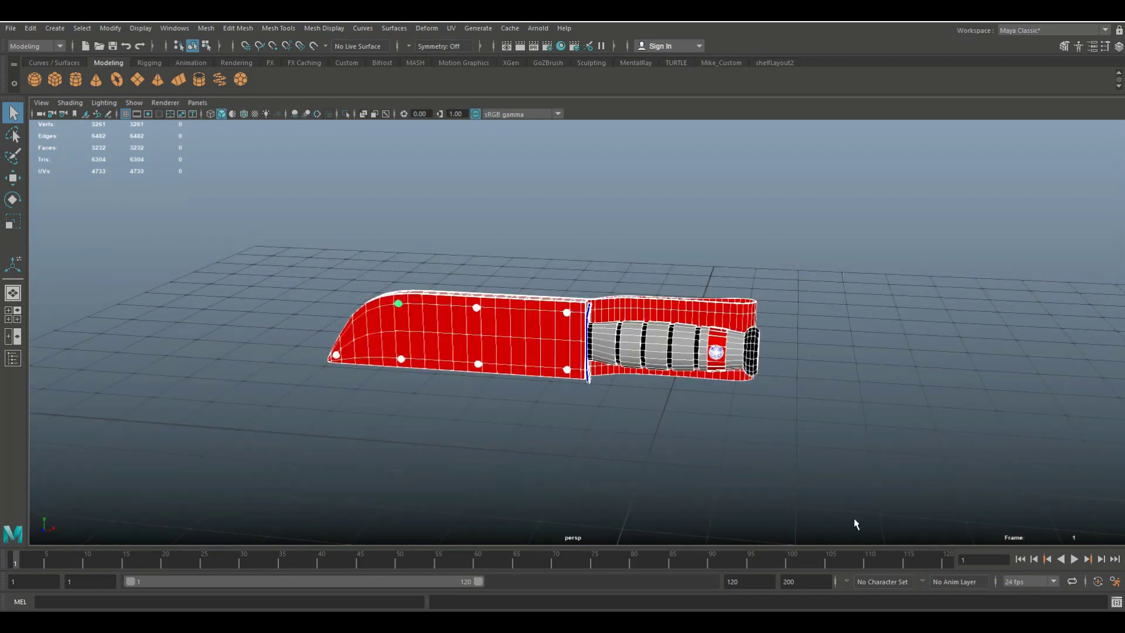
left_click(450, 28)
left_click(494, 95)
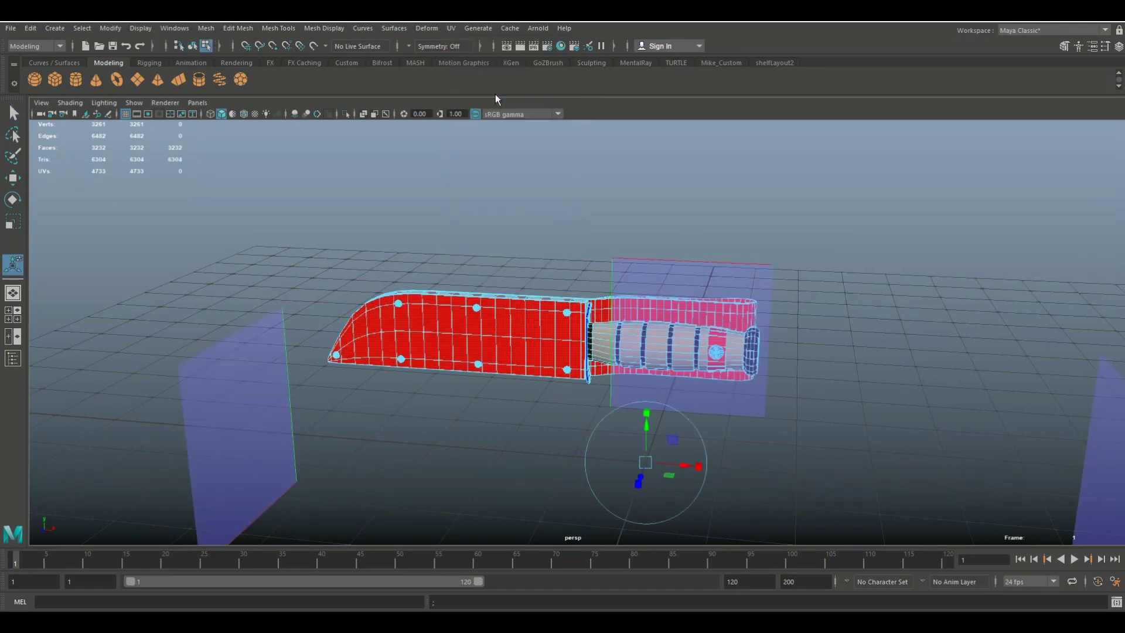
Step: Open the UV Editor beside the knife, close the UV Toolkit and frame the model in the free part of the viewport
left_click(451, 29)
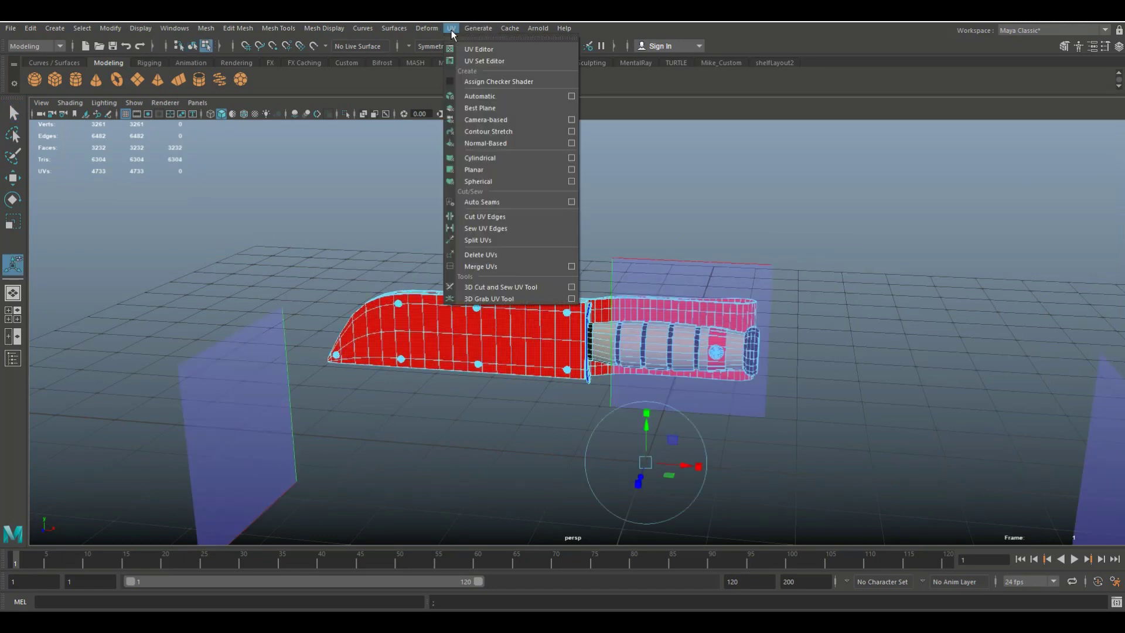
left_click(487, 51)
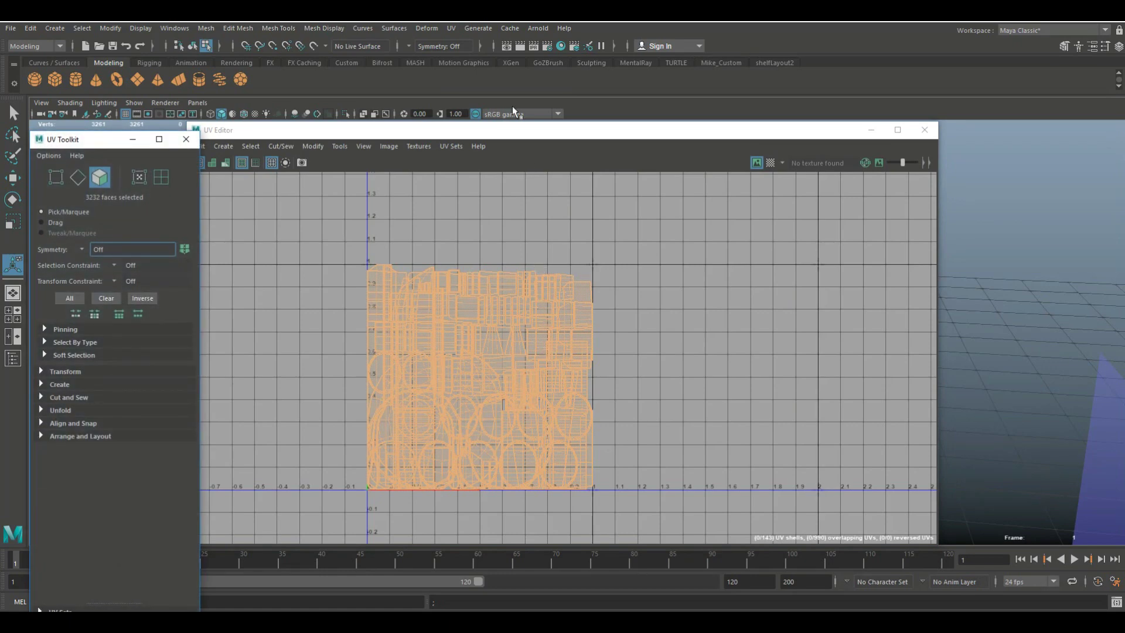
left_click_drag(374, 130, 747, 81)
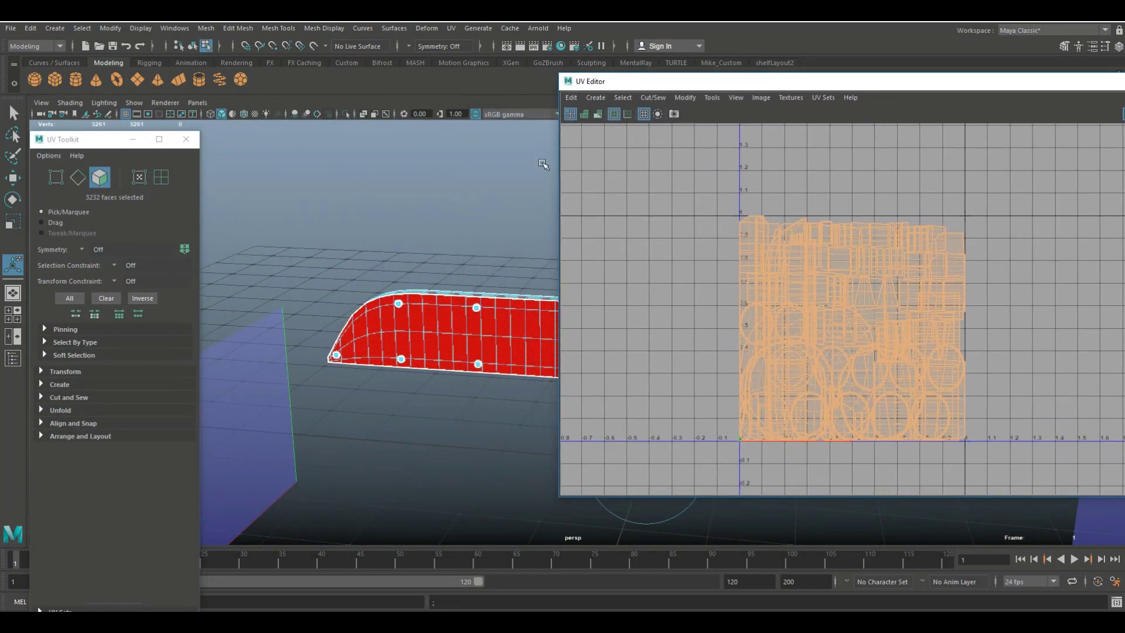
left_click(181, 142)
left_click_drag(391, 373, 404, 383, "alt")
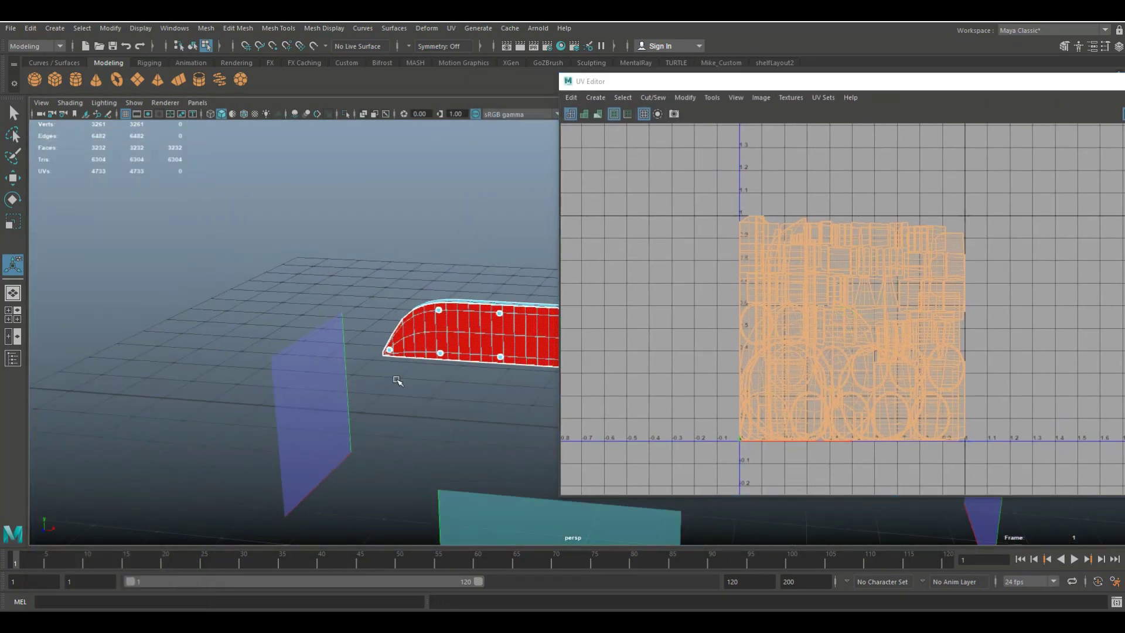
middle_click_drag(444, 409, 233, 384, "alt")
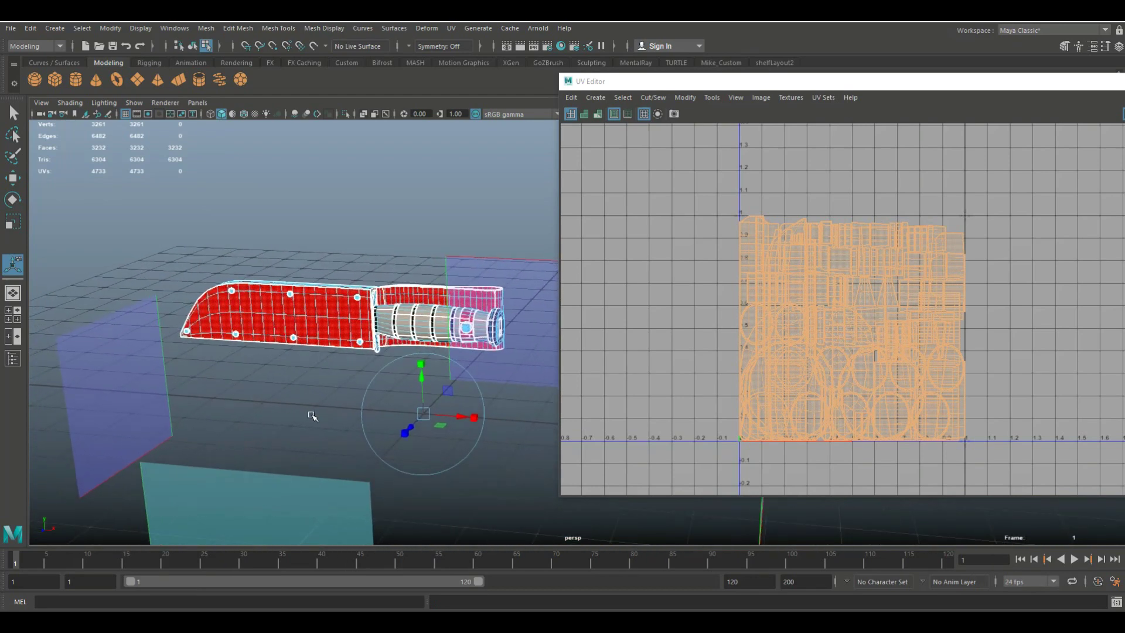
scroll(310, 417, "up", 2)
middle_click_drag(309, 419, 320, 396, "alt")
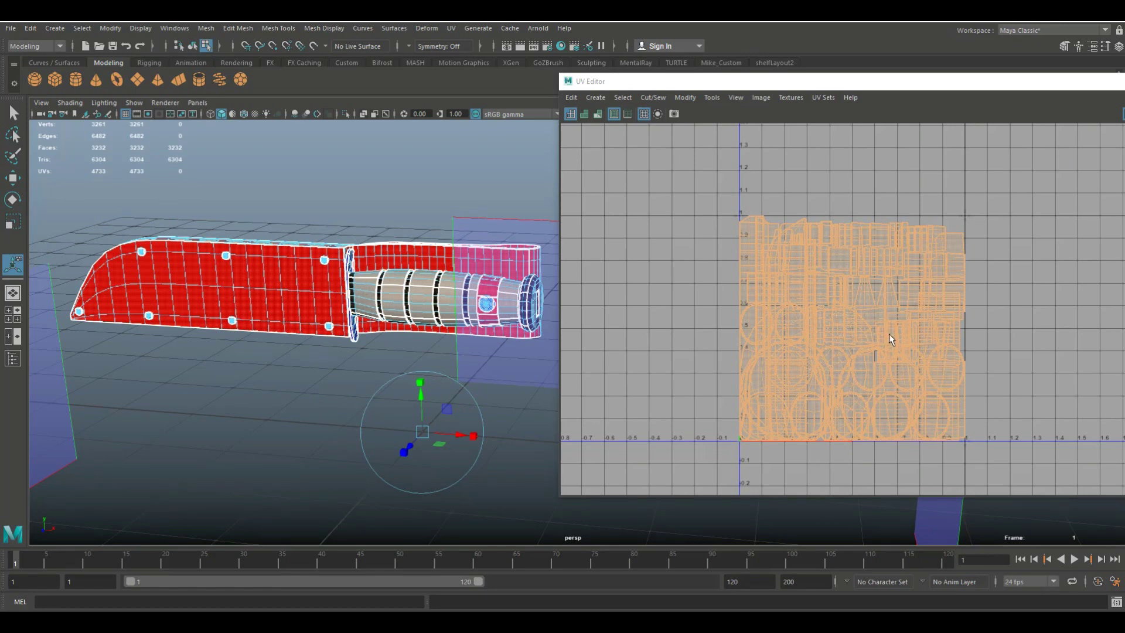
Step: Select all UV edges of the knife, move and sew them together, and check which parts the resulting shells belong to
right_click_drag(828, 255, 787, 239)
left_click_drag(661, 185, 1055, 510)
right_click(849, 271)
right_click_drag(849, 272, 923, 451)
left_click(940, 331)
left_click(762, 264)
left_click(921, 361)
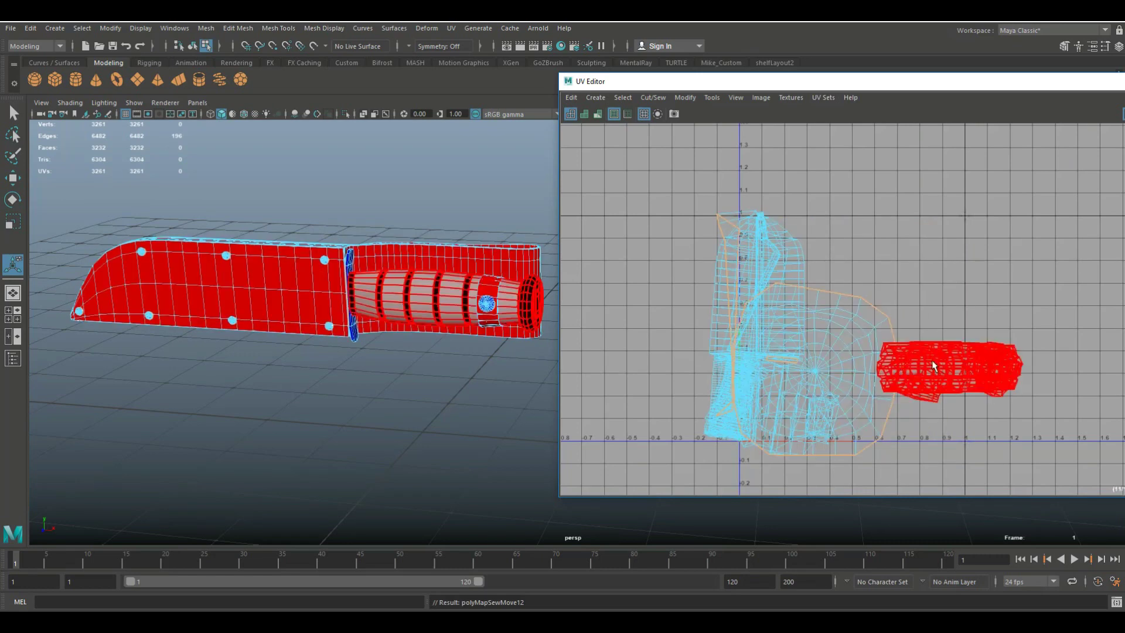
left_click(820, 366)
left_click(758, 253)
left_click(698, 421)
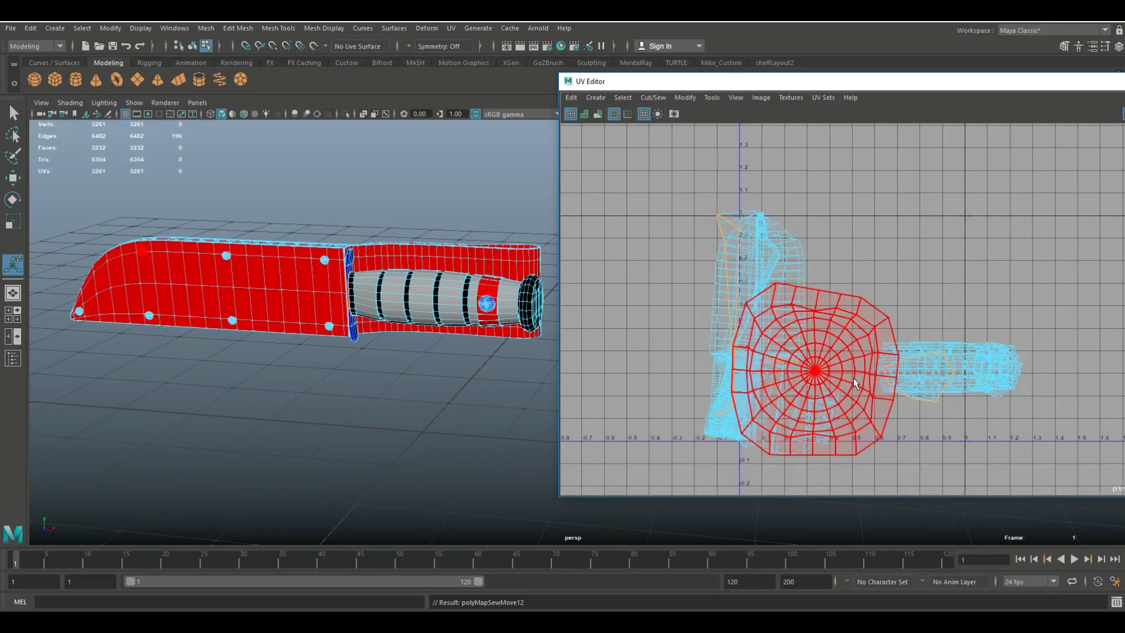
Step: Repeat Move and Sew on all the knife's UV edges
right_click_drag(818, 325, 774, 301)
left_click_drag(671, 182, 922, 397)
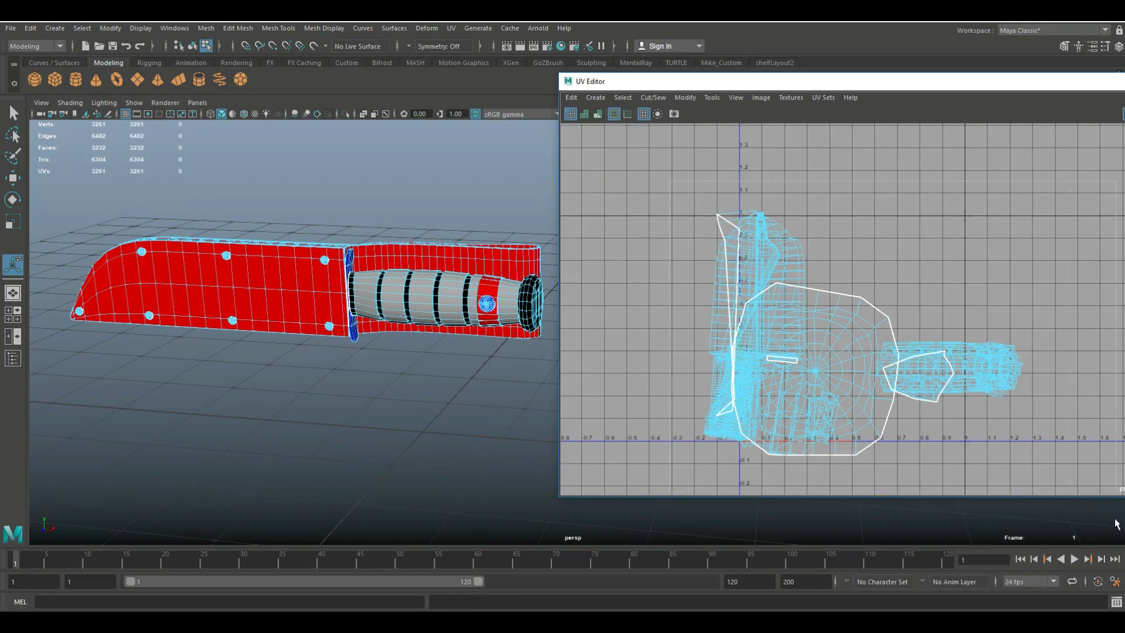
left_click(936, 374)
right_click_drag(935, 374, 996, 557)
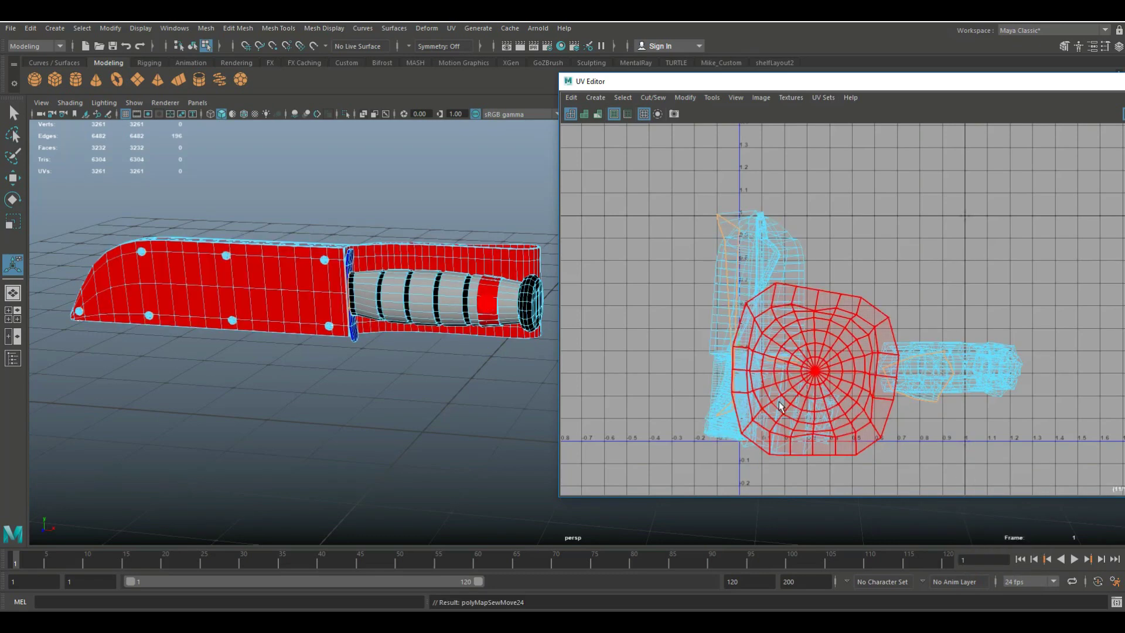
Step: Return to object mode and select only the sheath to show its UVs on their own
middle_click_drag(438, 399, 396, 439, "alt")
scroll(407, 443, "up", 3)
left_click_drag(406, 448, 432, 449, "alt")
right_click_drag(279, 258, 315, 253)
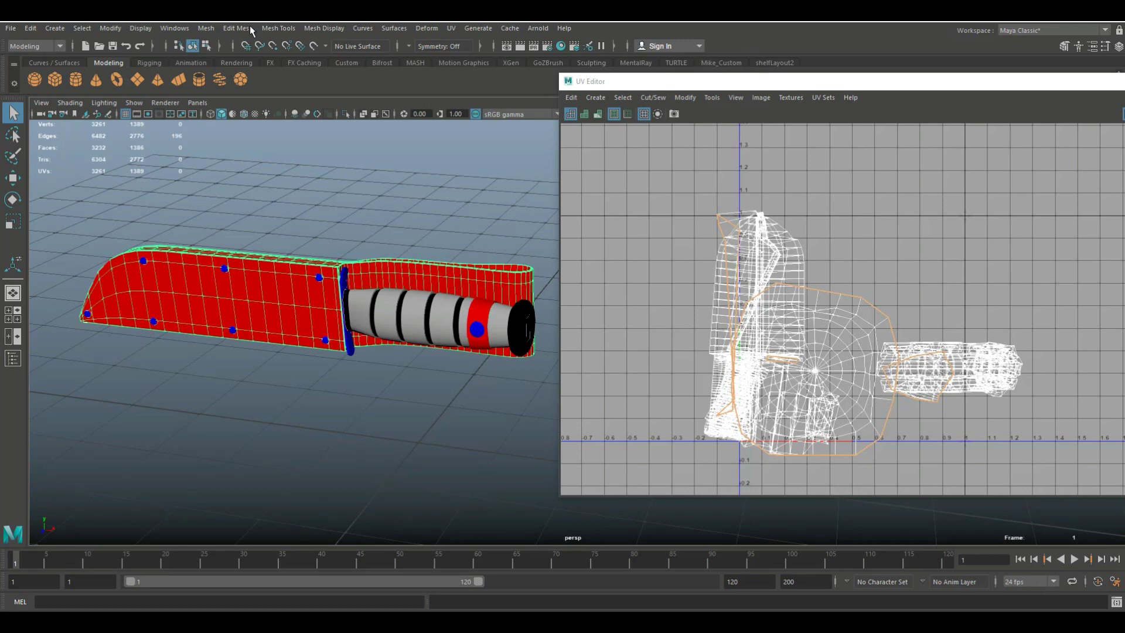
left_click(276, 274)
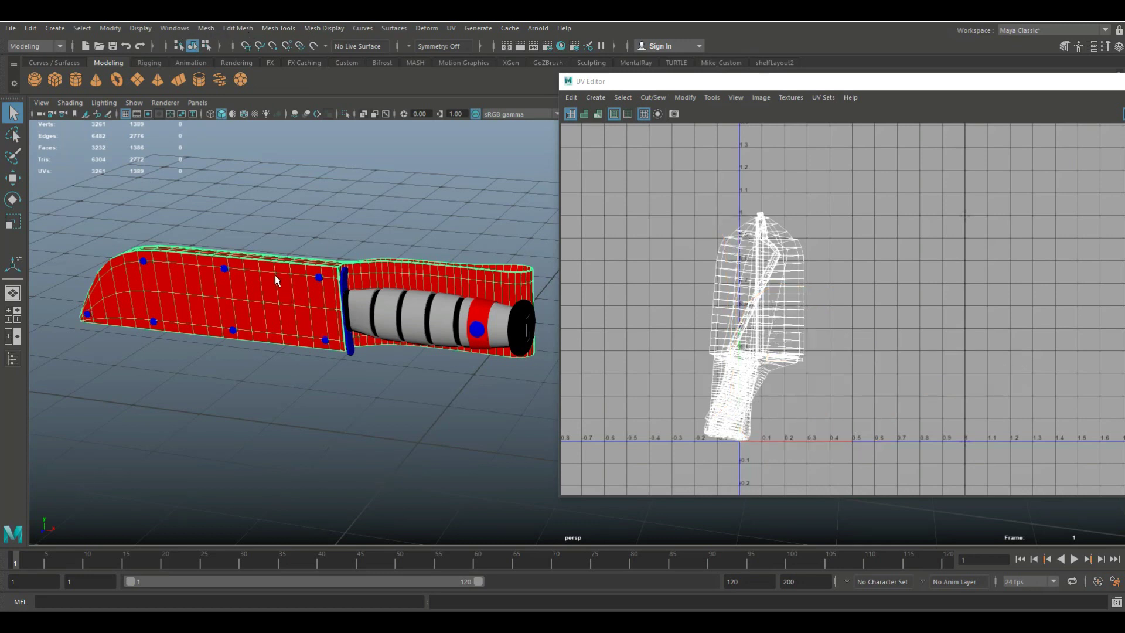
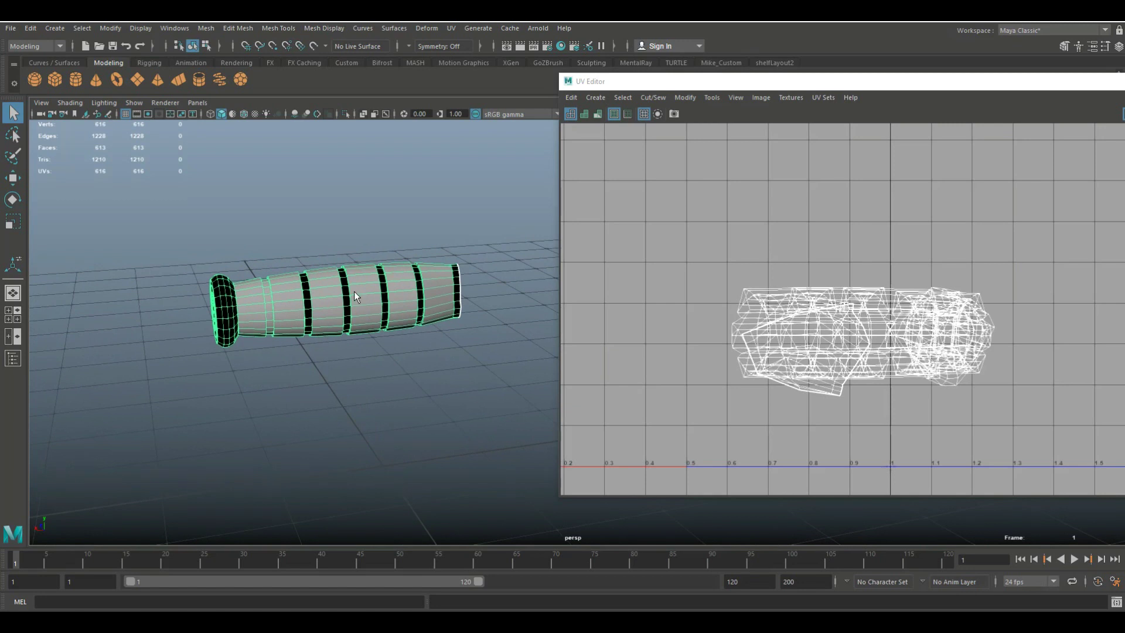
Step: Cut the handle's UVs along one lengthwise edge line on the side of the grip and unfold the whole shell
scroll(328, 329, "up", 4)
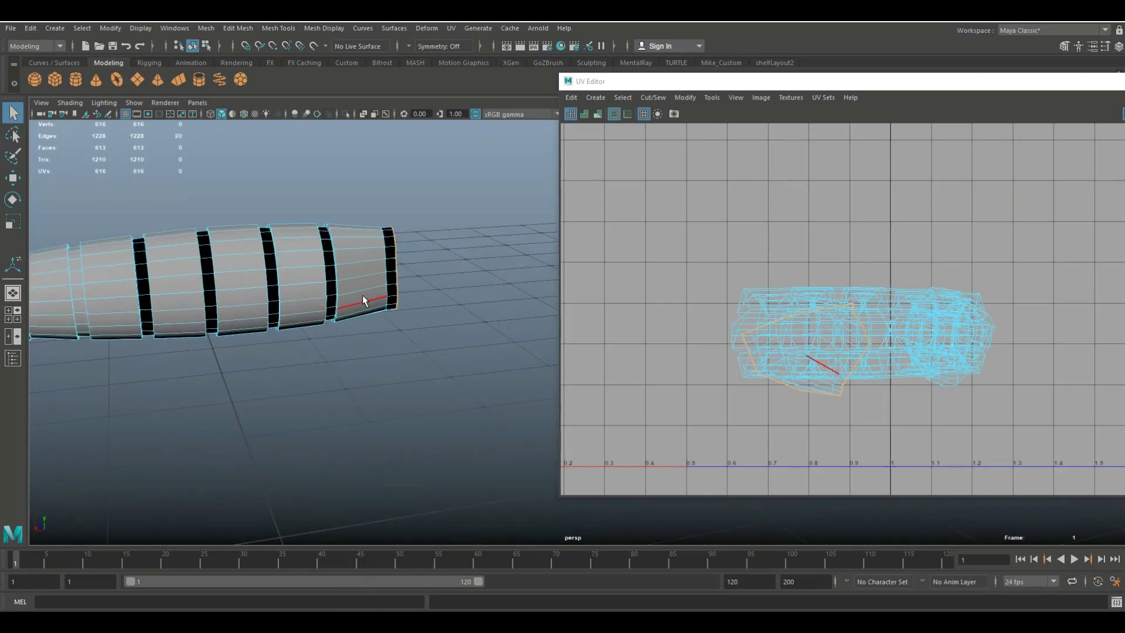
left_click(391, 278)
left_click_drag(304, 376, 426, 412, "alt")
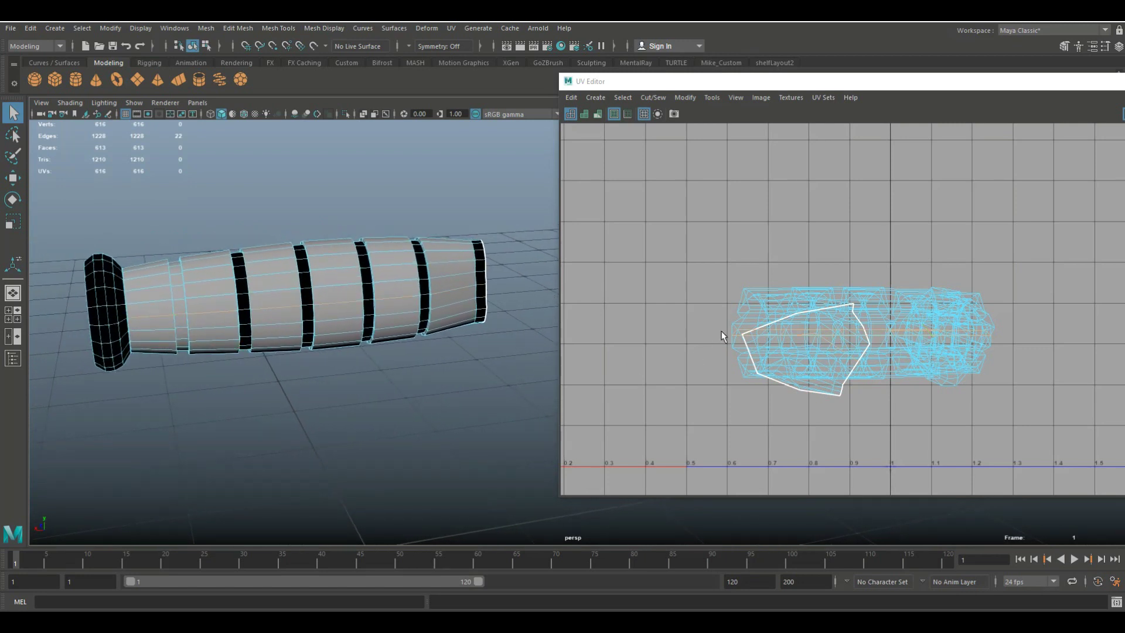
right_click_drag(839, 330, 891, 463)
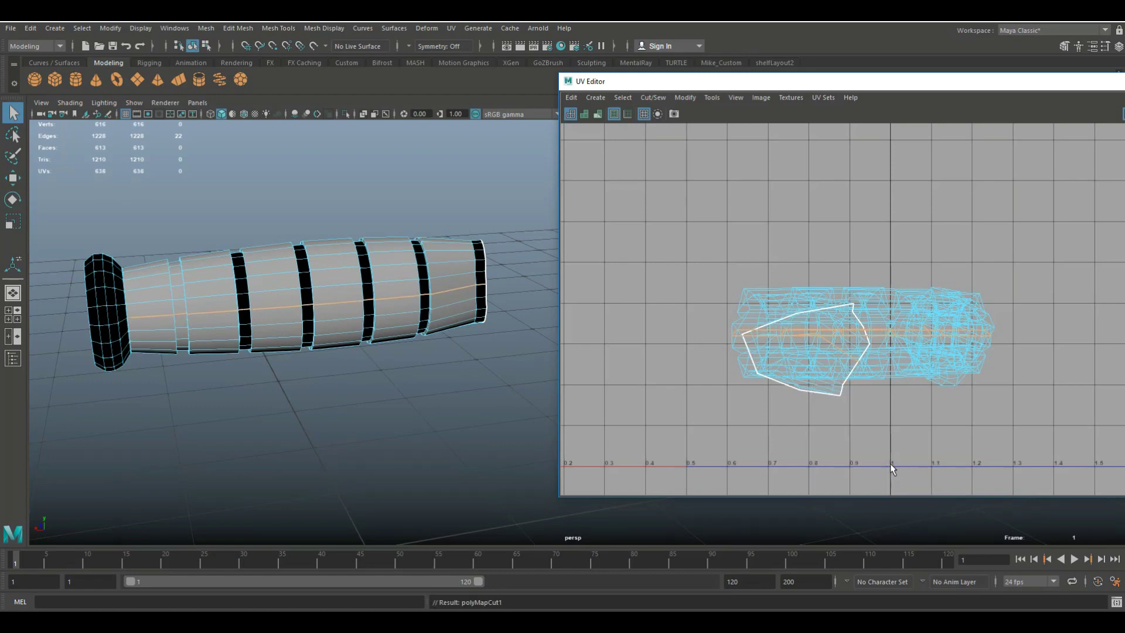
right_click_drag(857, 327, 907, 615)
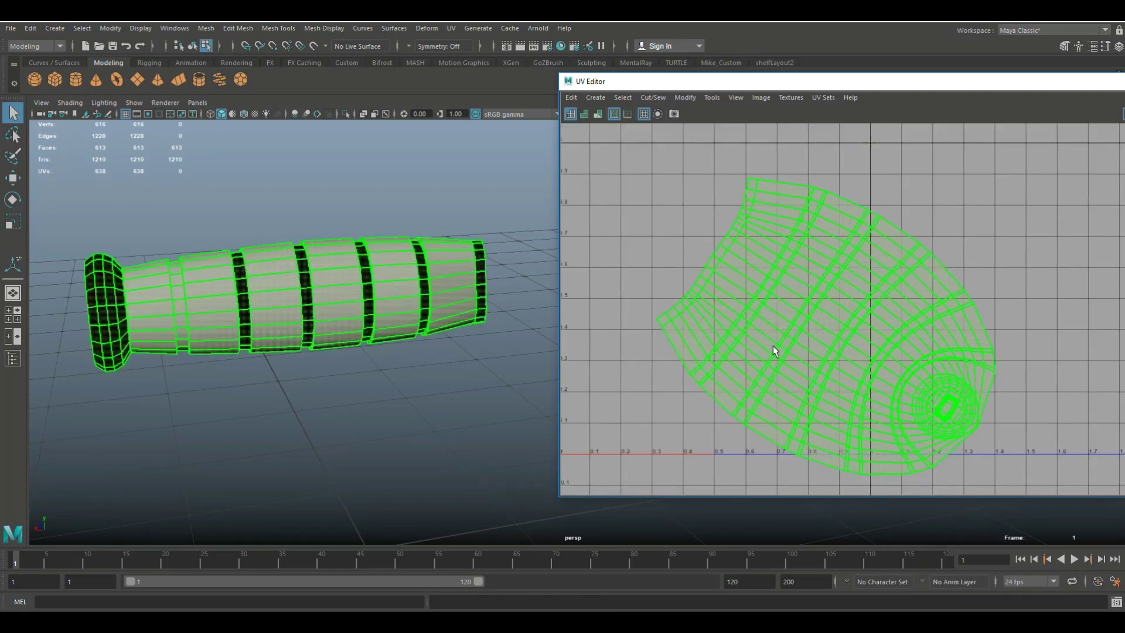
Step: Cut the handle's UVs along the edge loop where the grip meets the pommel
scroll(396, 385, "down", 2)
left_click_drag(366, 401, 320, 322, "alt")
middle_click_drag(915, 422, 769, 327, "alt")
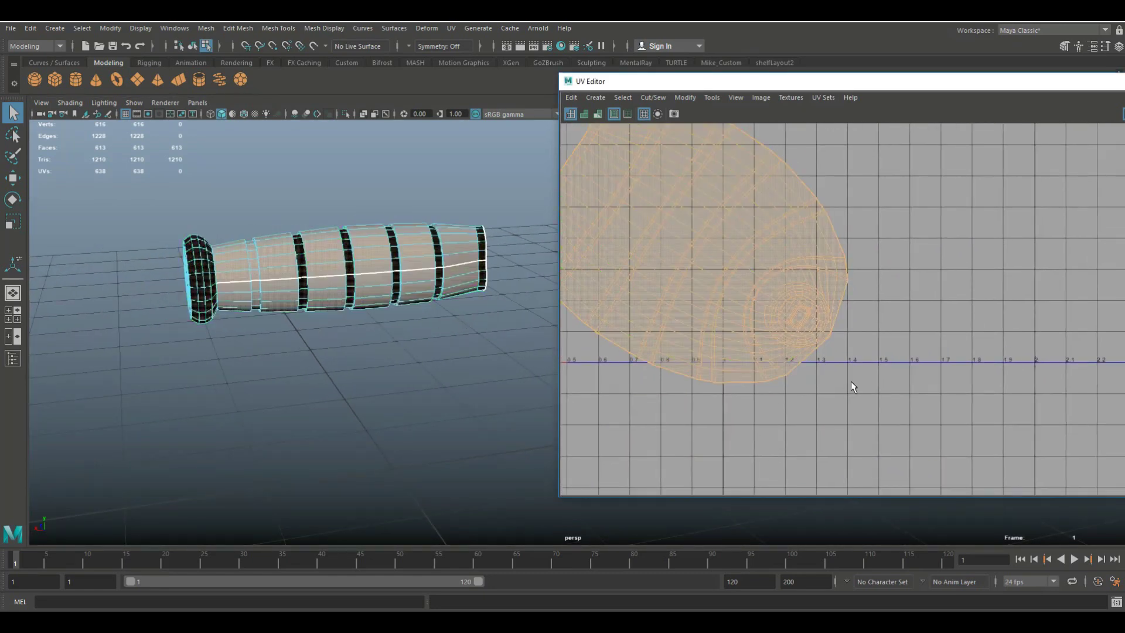
scroll(851, 381, "up", 3)
middle_click_drag(239, 400, 416, 457, "alt")
scroll(408, 457, "up", 3)
middle_click_drag(256, 427, 365, 470, "alt")
scroll(362, 481, "up", 3)
middle_click_drag(298, 459, 334, 451, "alt")
left_click(251, 345)
right_click_drag(256, 308, 248, 255)
double_click(251, 336)
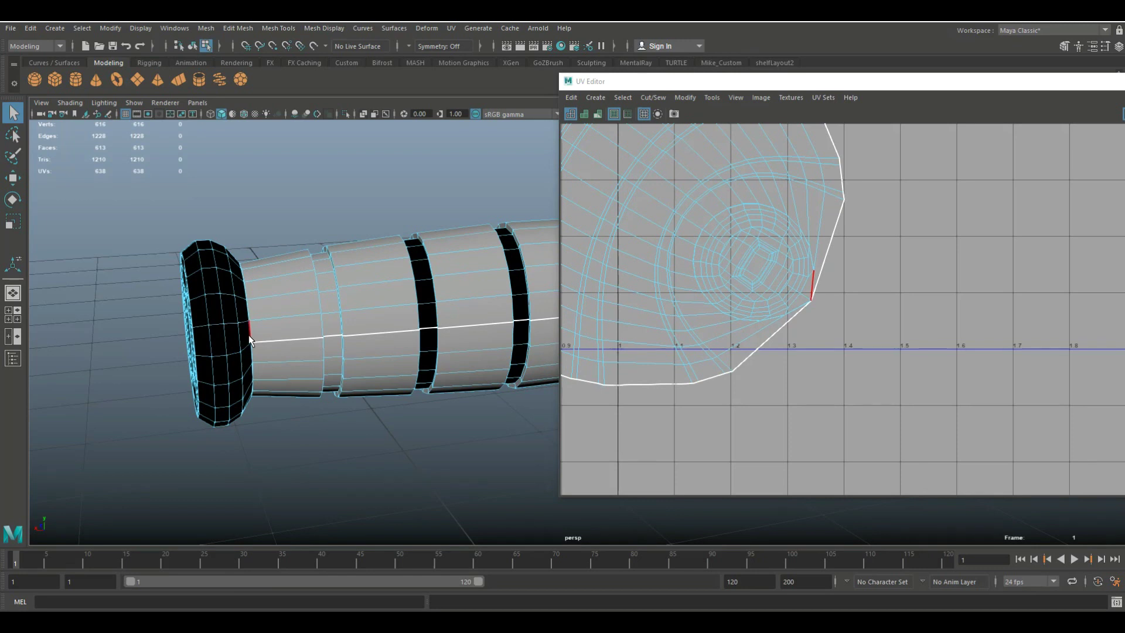
double_click(249, 334)
right_click_drag(763, 248, 817, 381)
Step: Select all the rim edges around the pommel's flat end face and cut the UVs along them
left_click_drag(345, 398, 443, 349, "alt")
left_click(330, 271)
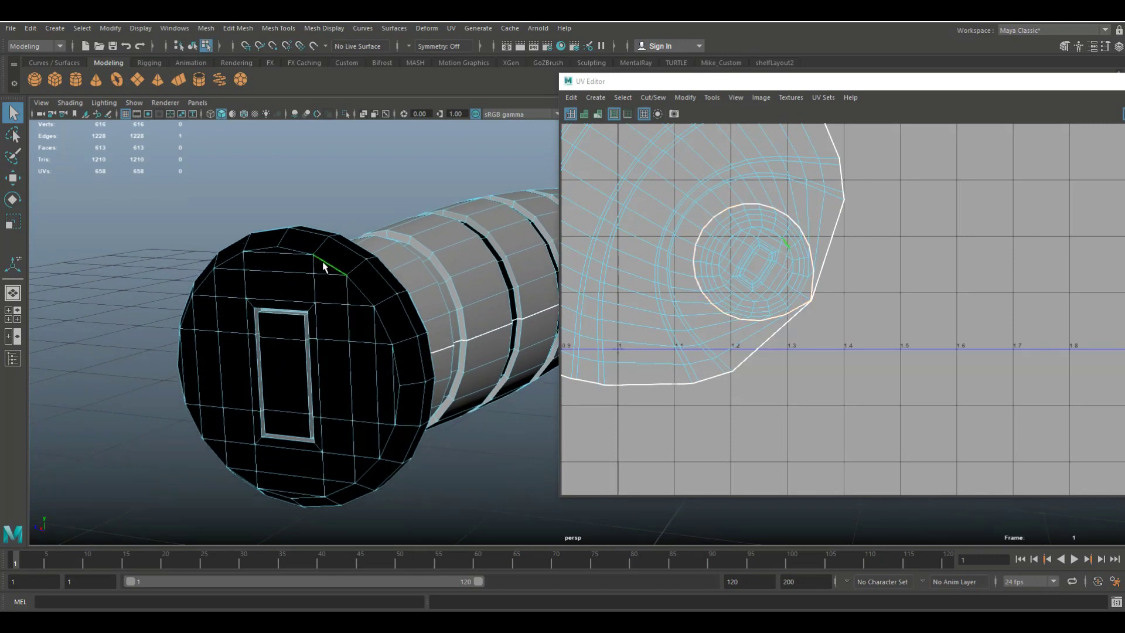
left_click(360, 292, "shift")
left_click(400, 370, "shift")
left_click(398, 407, "shift")
left_click(389, 444, "shift")
left_click(374, 467, "shift")
left_click(280, 494, "shift")
left_click_drag(271, 501, 226, 523, "alt")
left_click(226, 523, "shift")
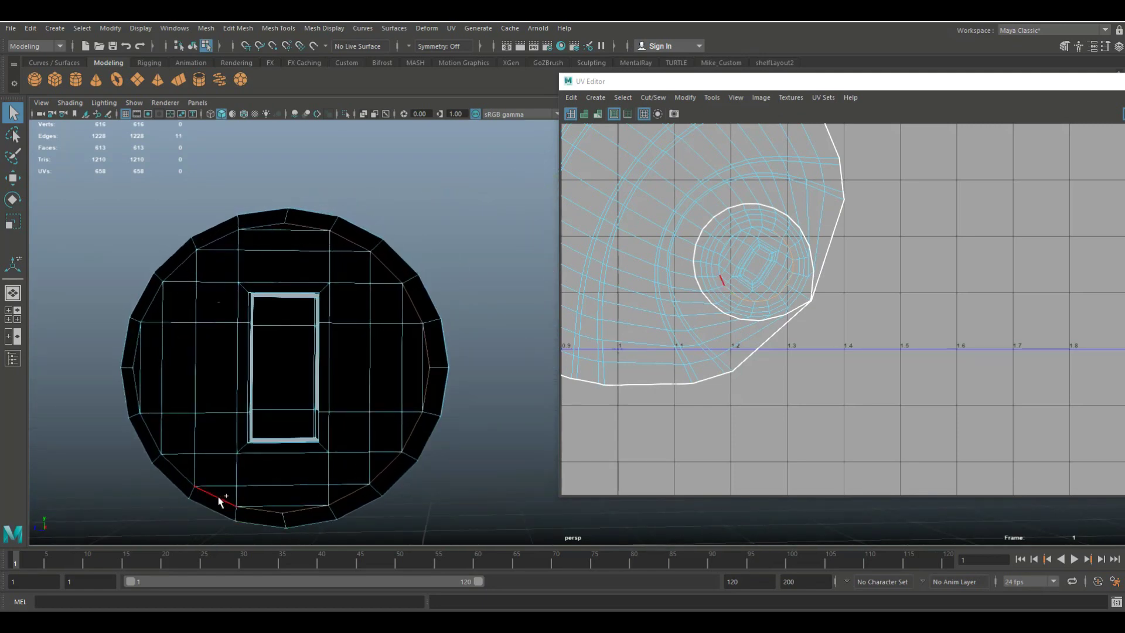
left_click(165, 457, "shift")
left_click(153, 438, "shift")
left_click(135, 370, "shift")
left_click(136, 352, "shift")
left_click(179, 270, "shift")
left_click(221, 243, "shift")
left_click(264, 225, "shift")
right_click_drag(754, 242, 764, 337)
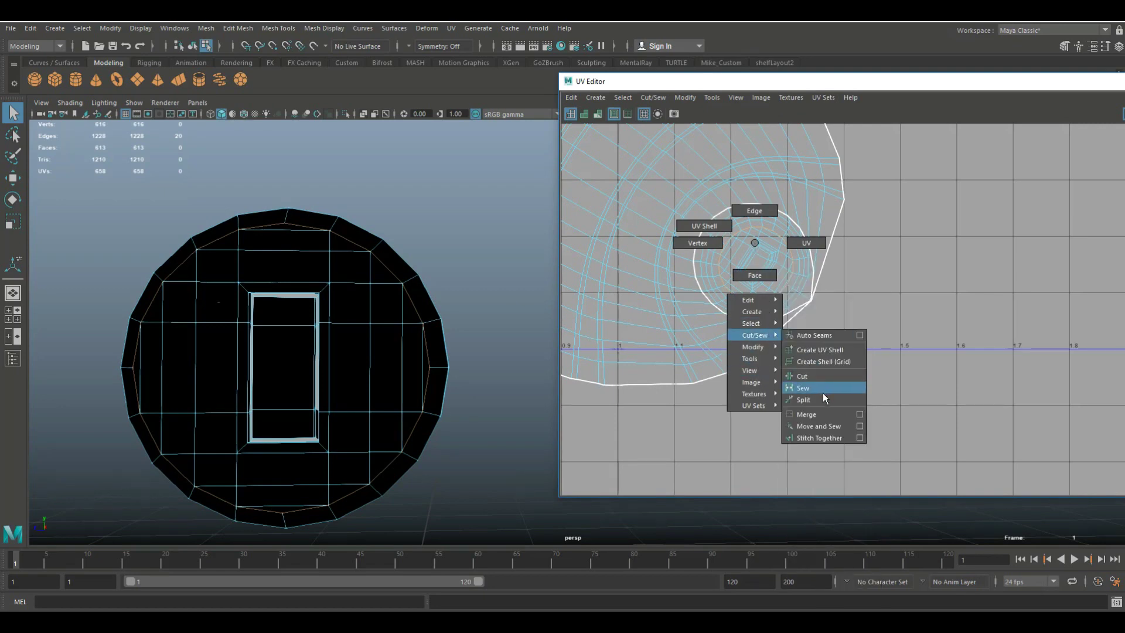
right_click_drag(823, 392, 814, 375)
Step: Cut the tiny remaining UV edge that still joins the pommel's ring to the grip shell
scroll(762, 389, "down", 2)
left_click_drag(434, 442, 391, 472, "alt")
middle_click_drag(456, 434, 275, 422, "alt")
middle_click_drag(351, 410, 240, 446, "alt")
scroll(769, 400, "down", 1)
scroll(839, 382, "up", 5)
middle_click_drag(783, 271, 880, 478, "alt")
scroll(882, 469, "up", 5)
middle_click_drag(751, 404, 967, 403, "alt")
scroll(961, 406, "up", 3)
scroll(853, 326, "up", 2)
middle_click_drag(823, 355, 870, 431, "alt")
scroll(876, 408, "up", 3)
middle_click_drag(831, 347, 879, 428, "alt")
right_click_drag(783, 318, 792, 410)
right_click_drag(847, 457, 788, 432)
Step: Select all of the handle's UV shells and unfold them
scroll(328, 391, "down", 3)
scroll(328, 392, "down", 3)
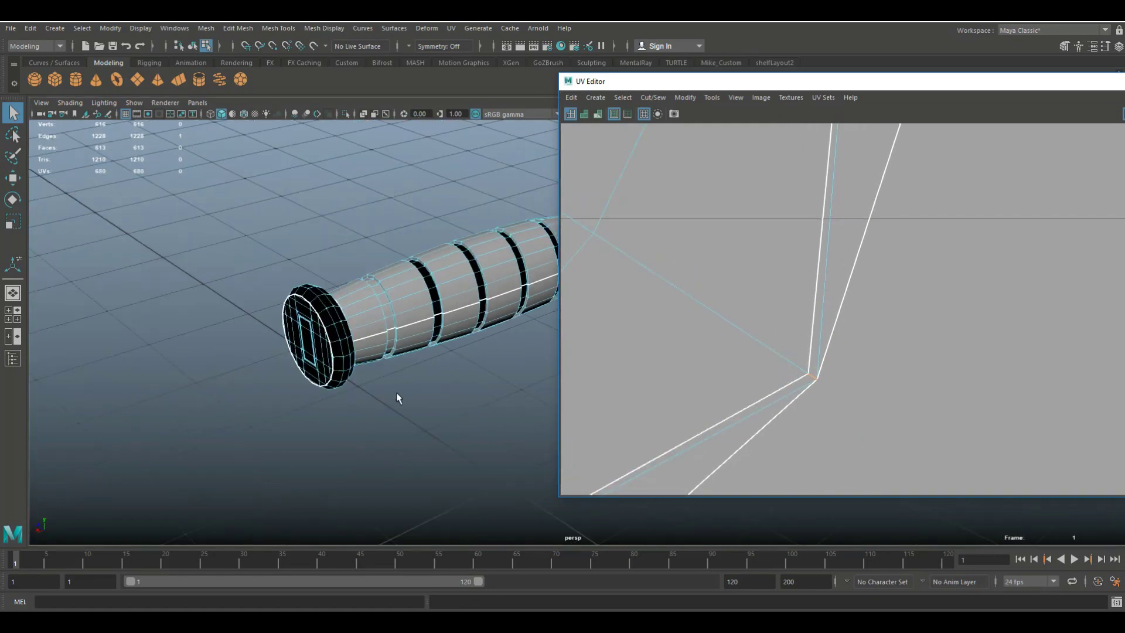
middle_click_drag(395, 391, 224, 387, "alt")
scroll(289, 379, "down", 3)
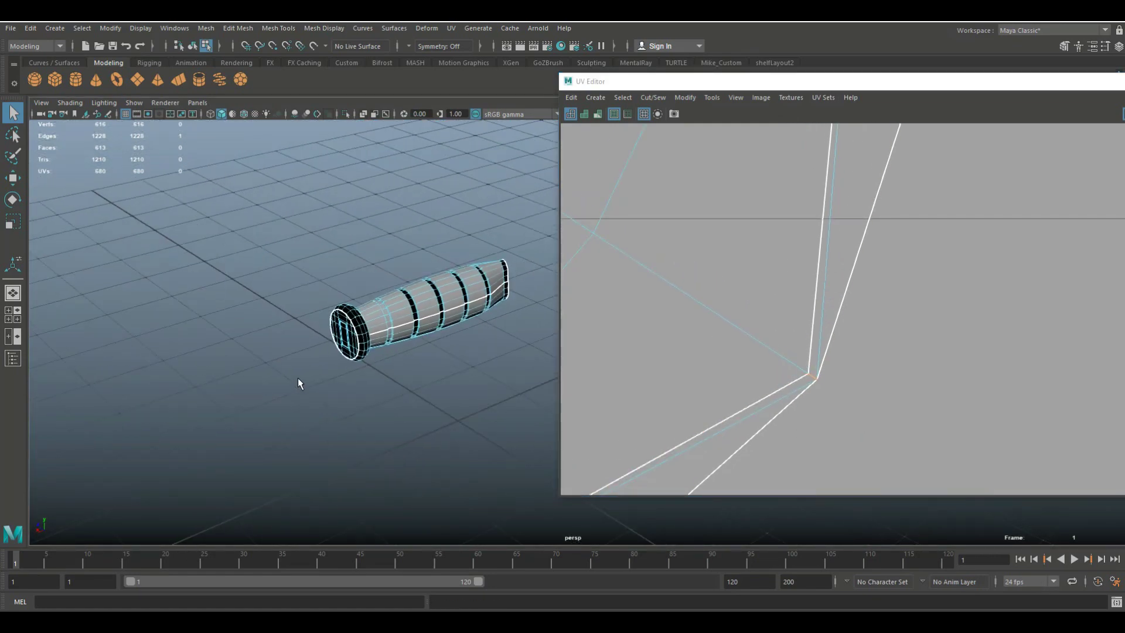
middle_click_drag(298, 377, 209, 414, "alt")
scroll(648, 373, "down", 2)
scroll(813, 334, "down", 5)
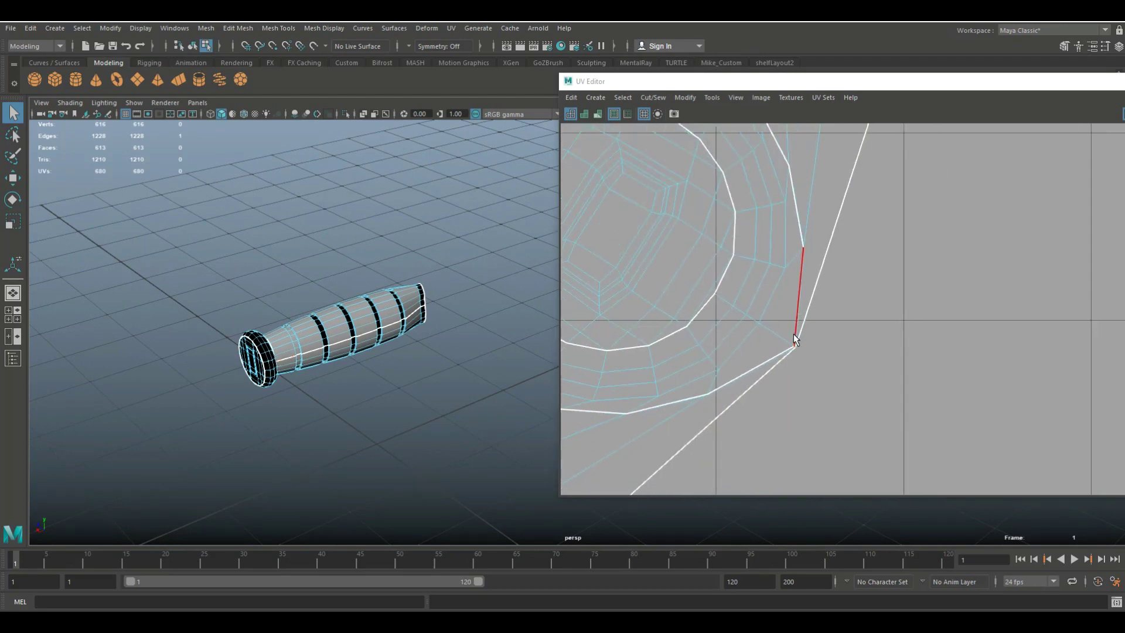
scroll(794, 339, "down", 3)
middle_click_drag(793, 346, 881, 371, "alt")
right_click_drag(826, 255, 768, 240)
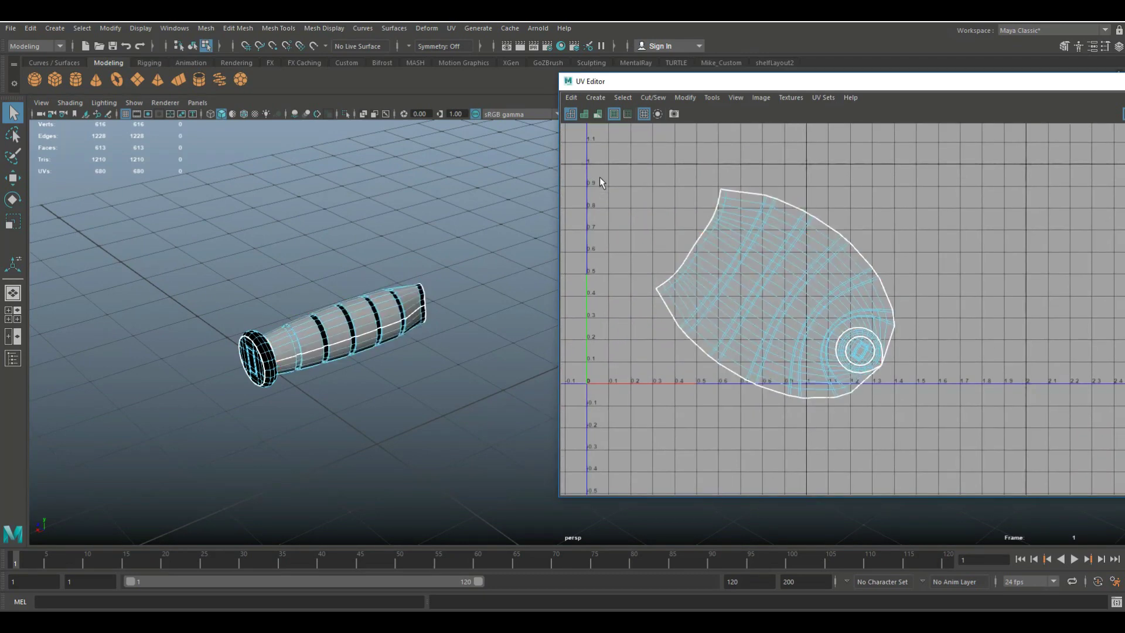
left_click(838, 276)
right_click_drag(838, 275, 896, 607)
Step: Lay out the handle's unfolded shells within the 0 to 1 UV space
left_click(776, 258)
left_click(646, 167)
left_click(835, 276)
right_click_drag(836, 278, 896, 424)
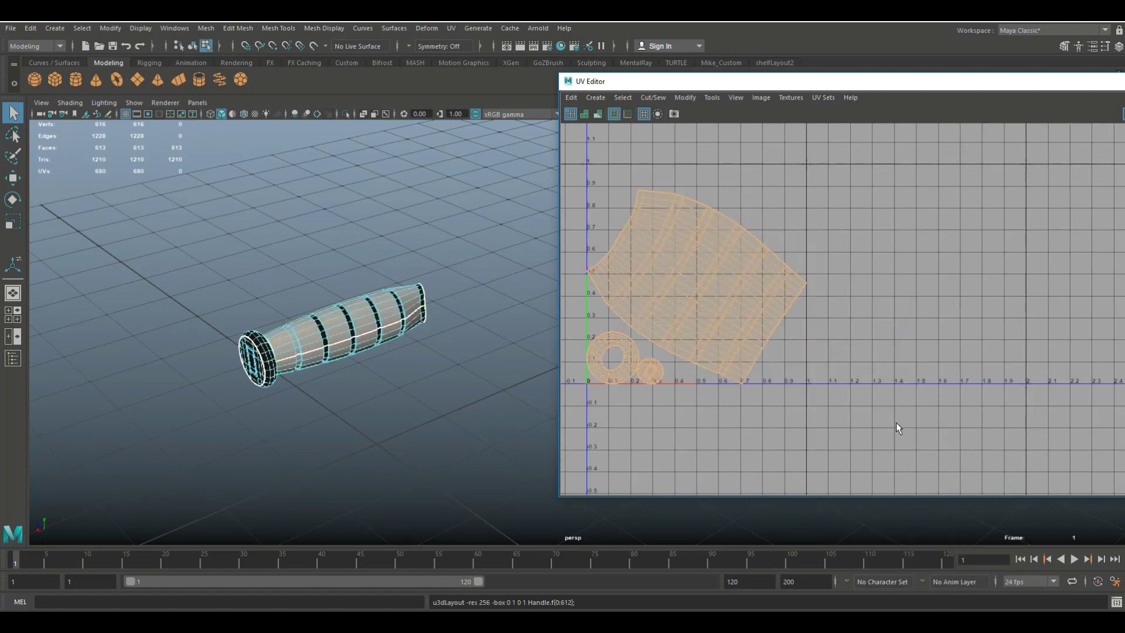
Step: Check on the model which UV shells belong to the grip and to the pommel
middle_click_drag(677, 448, 820, 419, "alt")
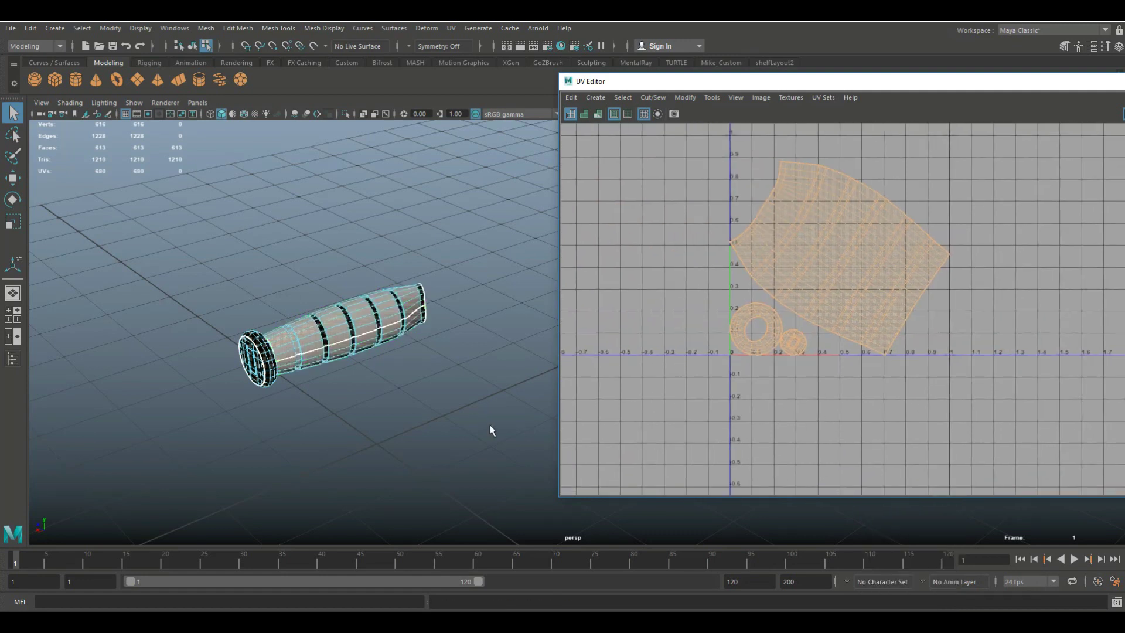
scroll(419, 433, "up", 3)
middle_click_drag(358, 400, 572, 393, "alt")
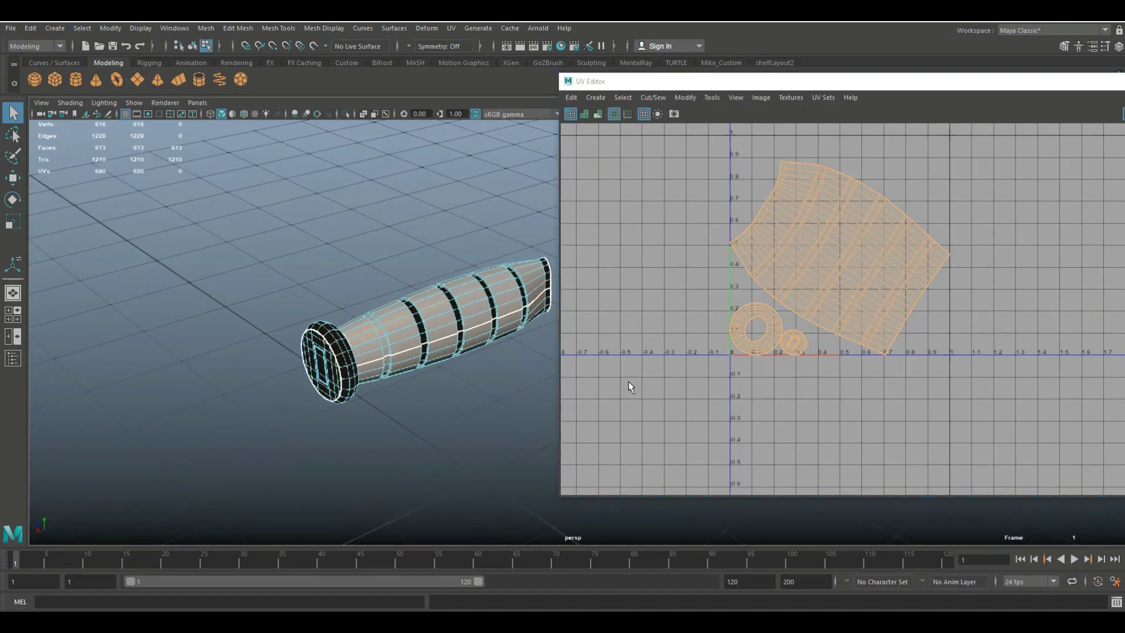
left_click(314, 347)
left_click(368, 345)
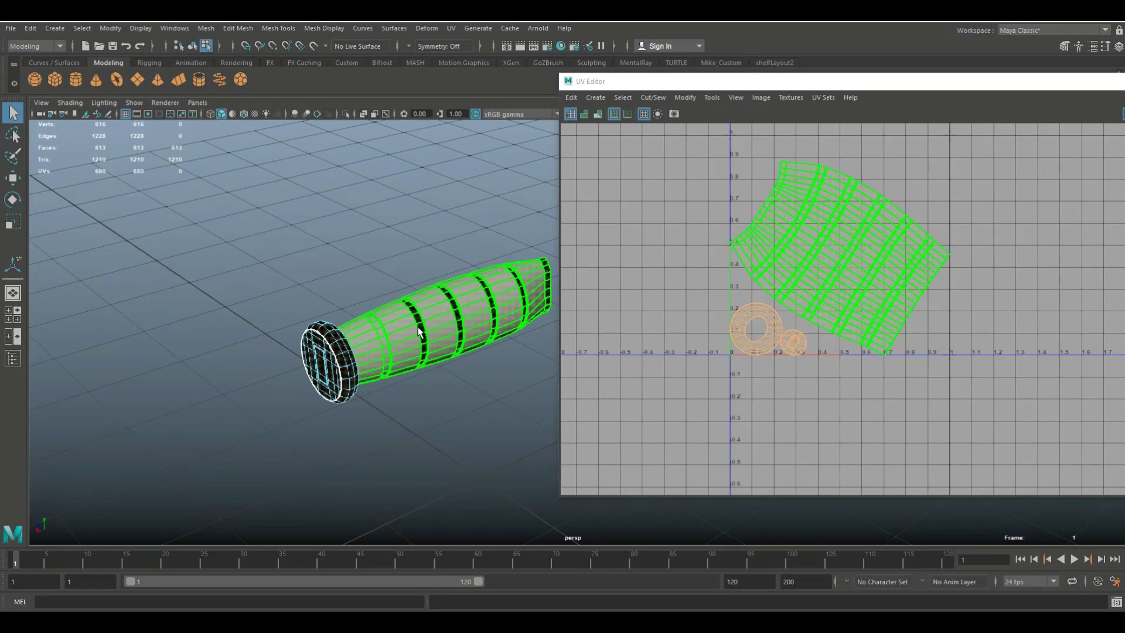
left_click(340, 354)
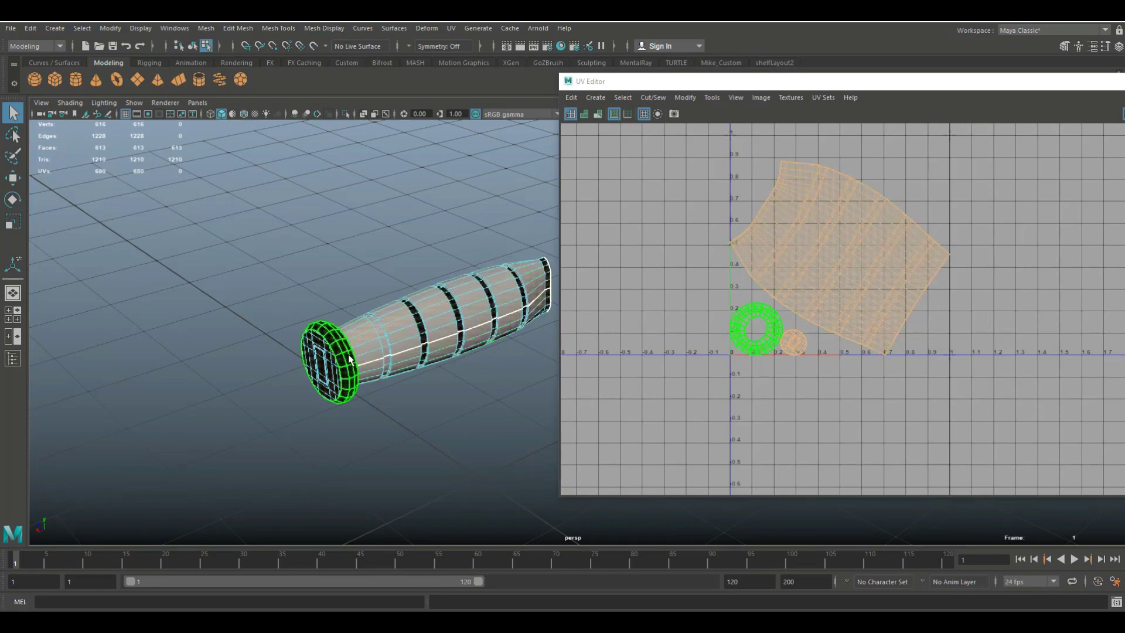
scroll(363, 387, "up", 4)
middle_click_drag(369, 397, 490, 386, "alt")
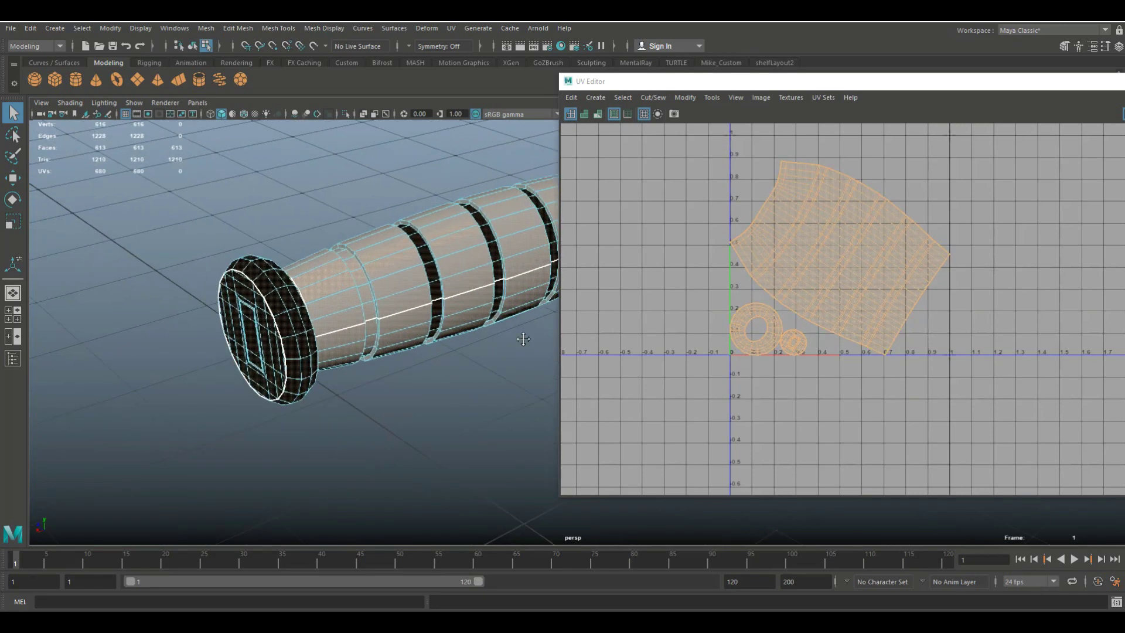
Step: Cut a UV seam straight across the pommel's rounded side, from the grip to the rim of the end face
left_click_drag(490, 387, 405, 374, "alt")
middle_click_drag(404, 375, 367, 427, "alt")
scroll(367, 427, "up", 5)
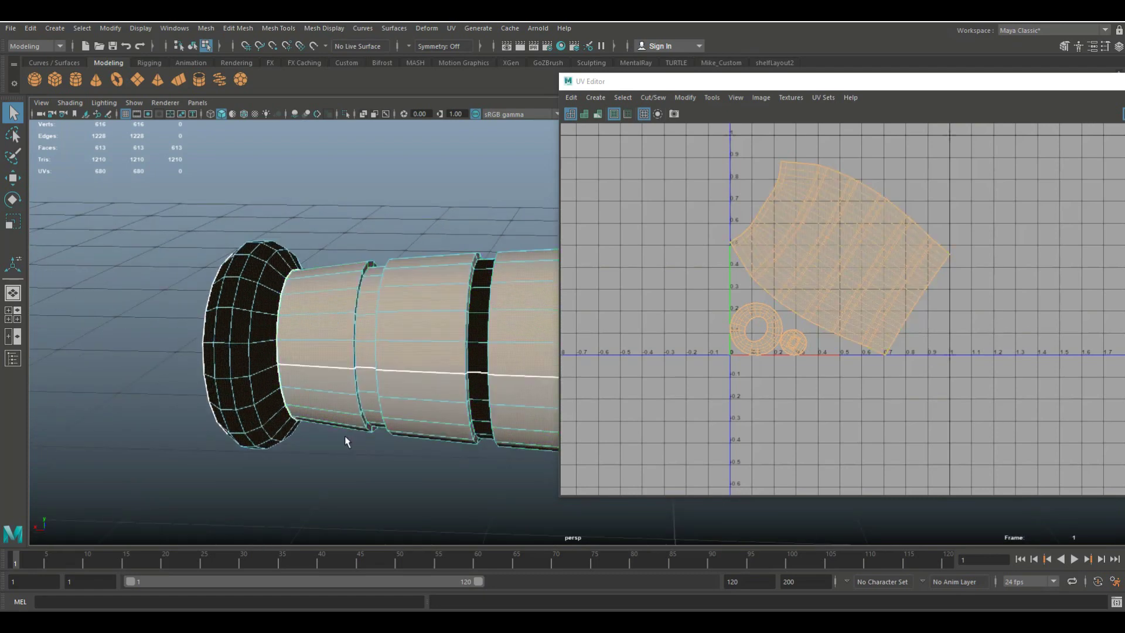
left_click_drag(263, 396, 299, 389, "alt")
left_click(207, 349)
right_click_drag(208, 321, 207, 255)
left_click(222, 382)
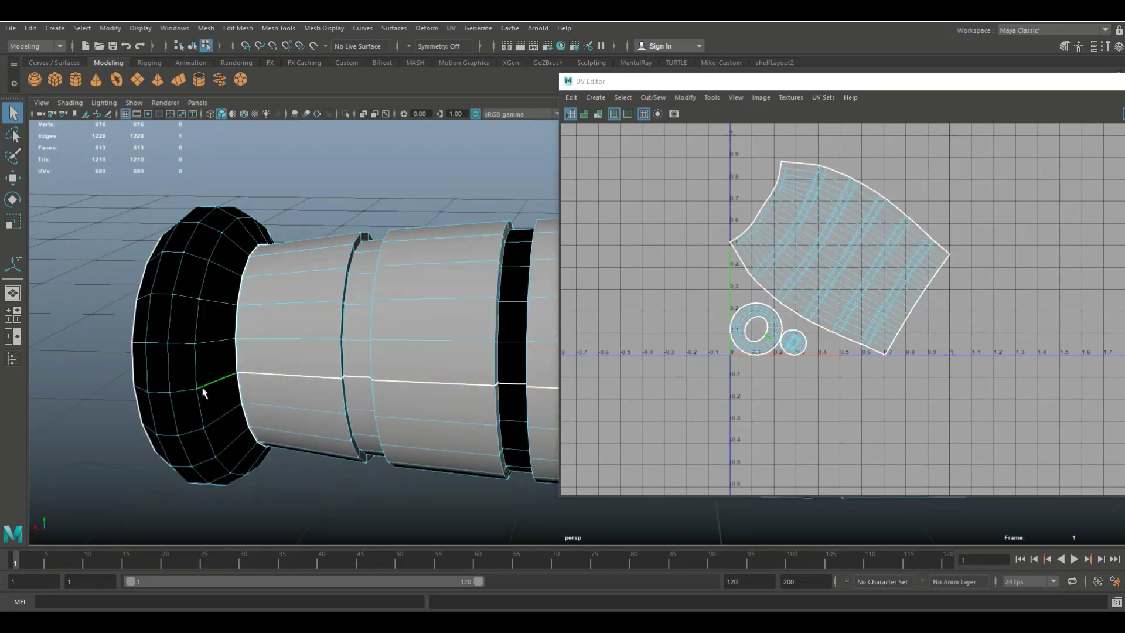
left_click_drag(167, 434, 213, 443, "alt")
middle_click_drag(209, 443, 307, 458, "alt")
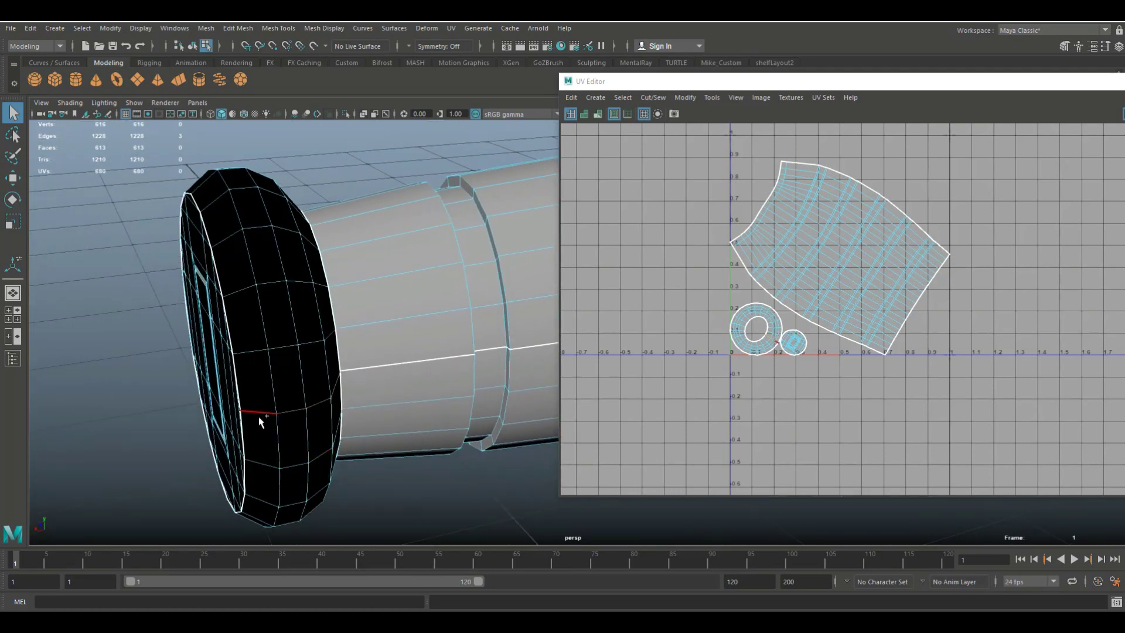
right_click(771, 333)
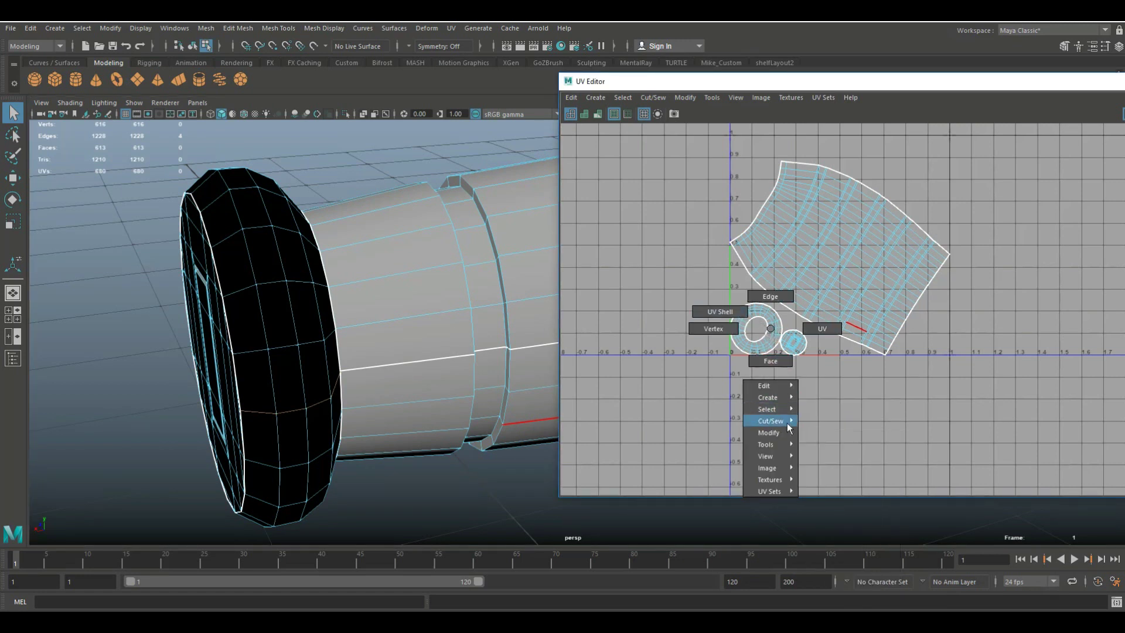
mouse_move(787, 421)
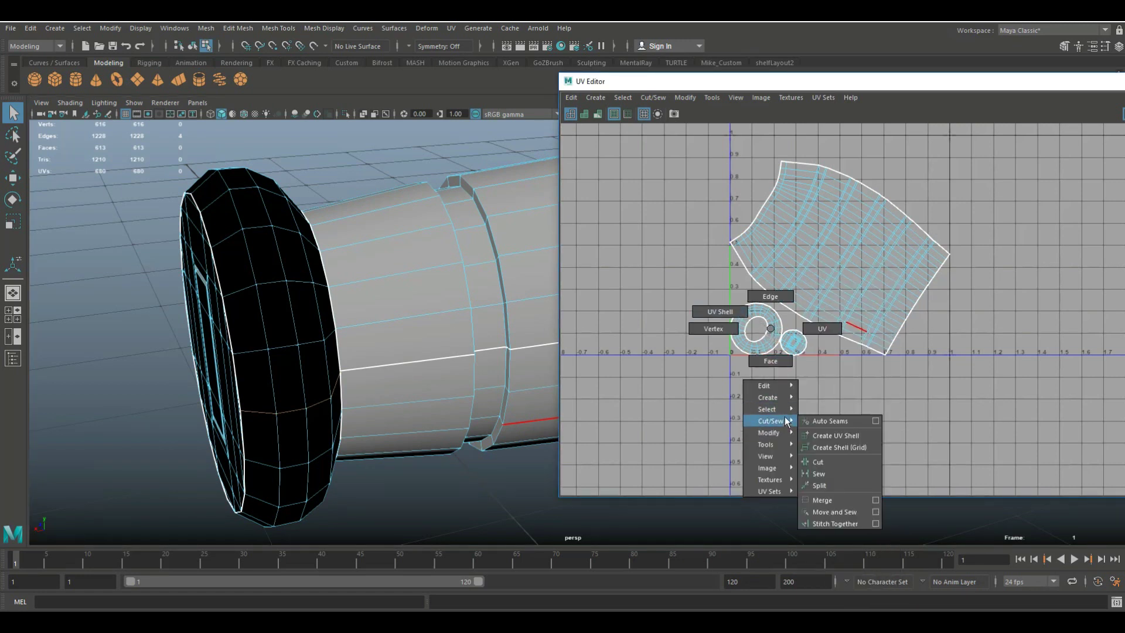
left_click(820, 461)
Step: Select all the handle shells and unfold them with the new seam across the pommel's side
right_click_drag(800, 268, 755, 252)
scroll(761, 282, "down", 3)
left_click_drag(695, 193, 879, 441)
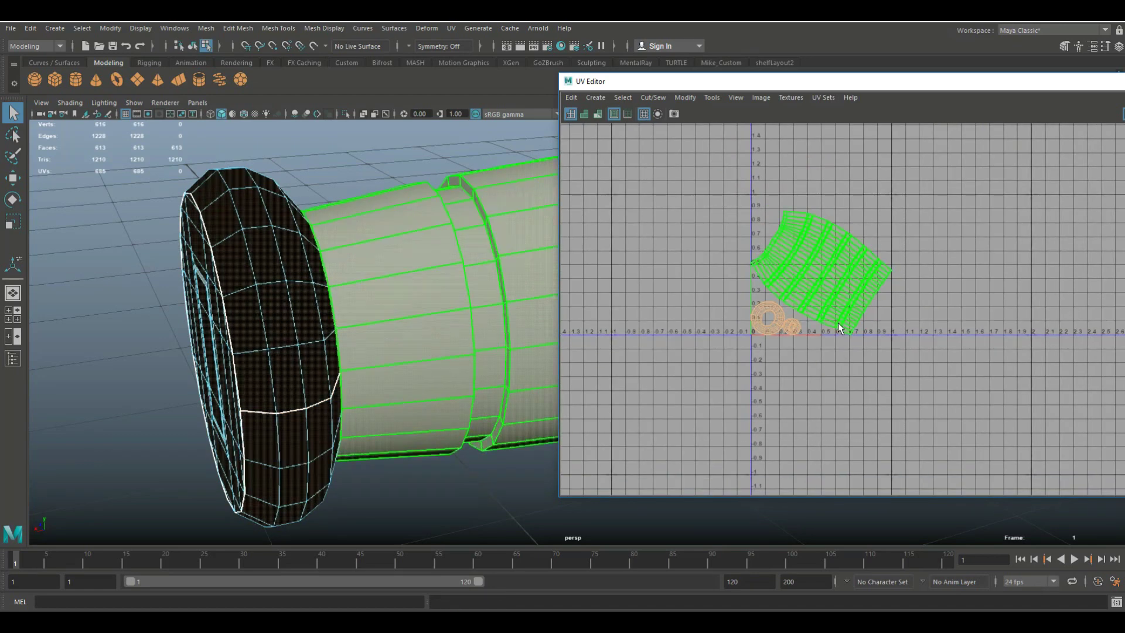
right_click_drag(829, 271, 829, 271)
mouse_move(838, 374)
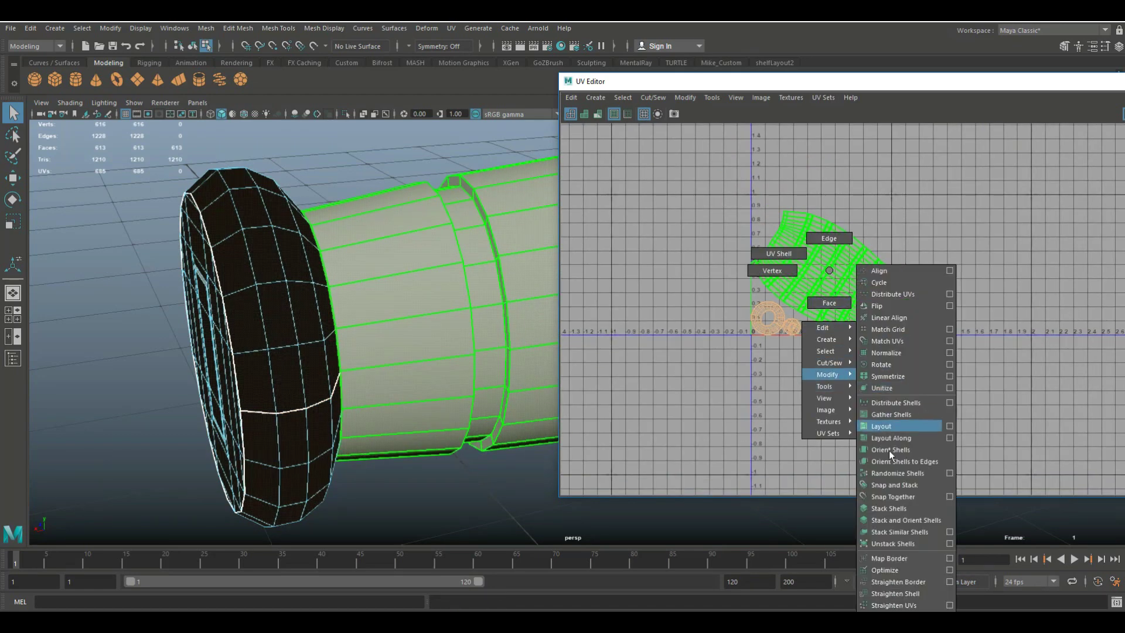
right_click_drag(889, 609, 889, 610)
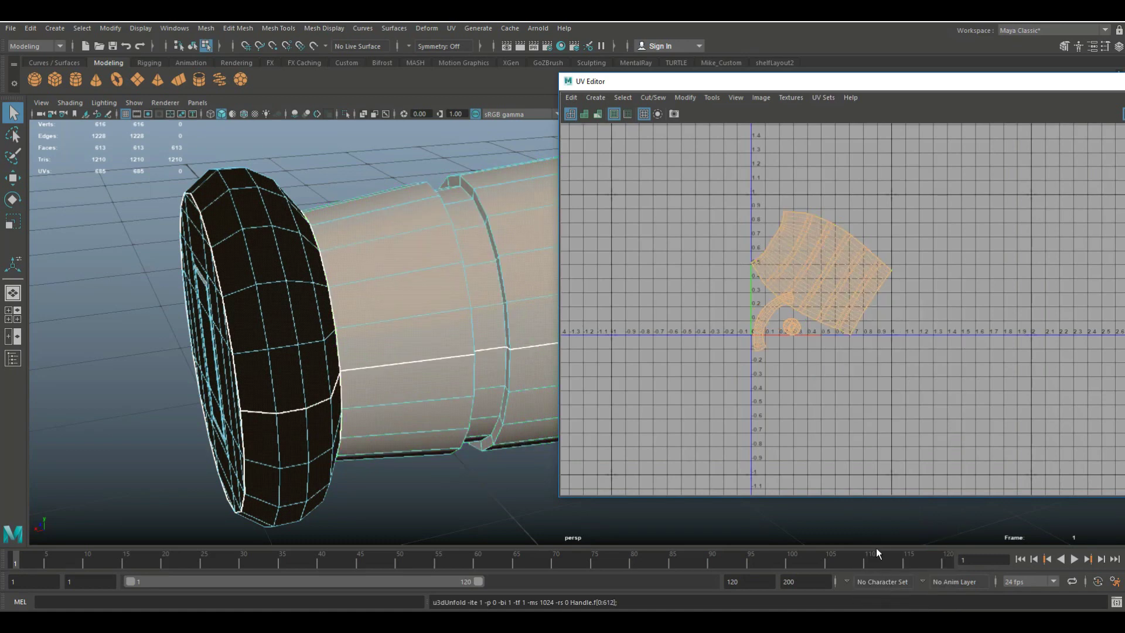
Step: Lay out the grip, pommel side and end face shells again within the 0 to 1 UV space
scroll(802, 434, "up", 3)
scroll(760, 281, "down", 2)
scroll(761, 281, "down", 2)
left_click(711, 178)
scroll(709, 176, "down", 2)
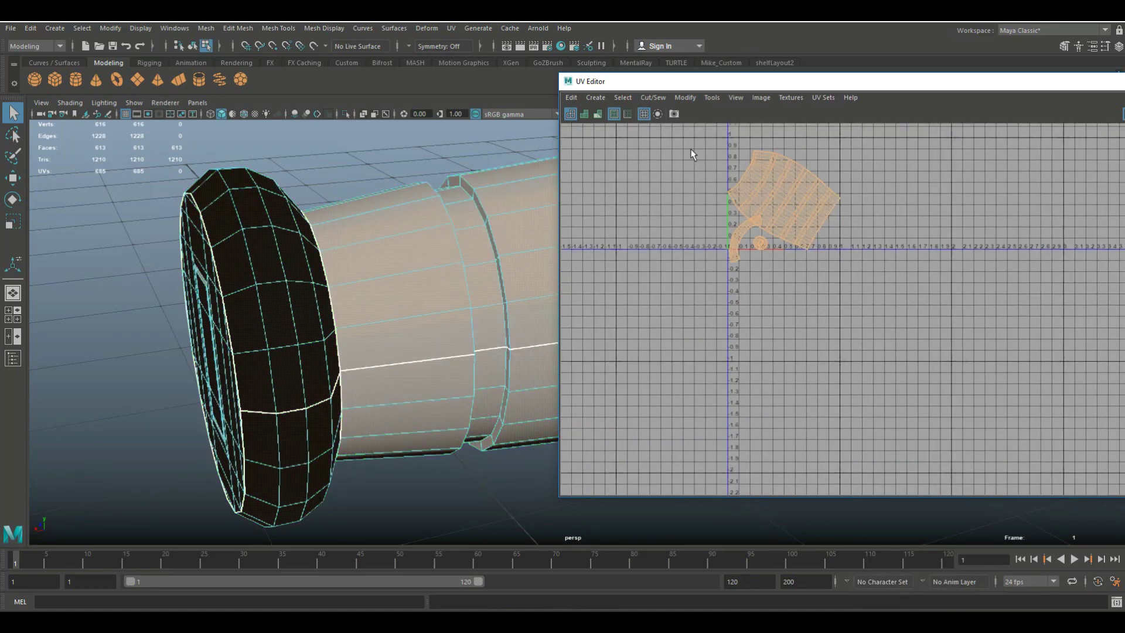
left_click(782, 181)
right_click(780, 177)
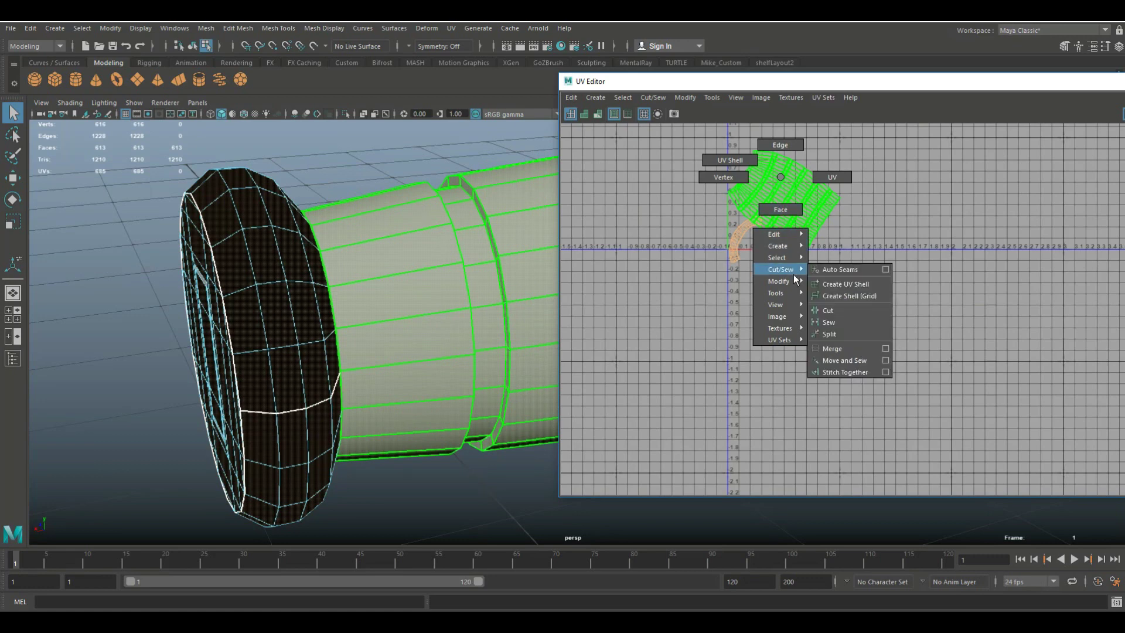
mouse_move(795, 283)
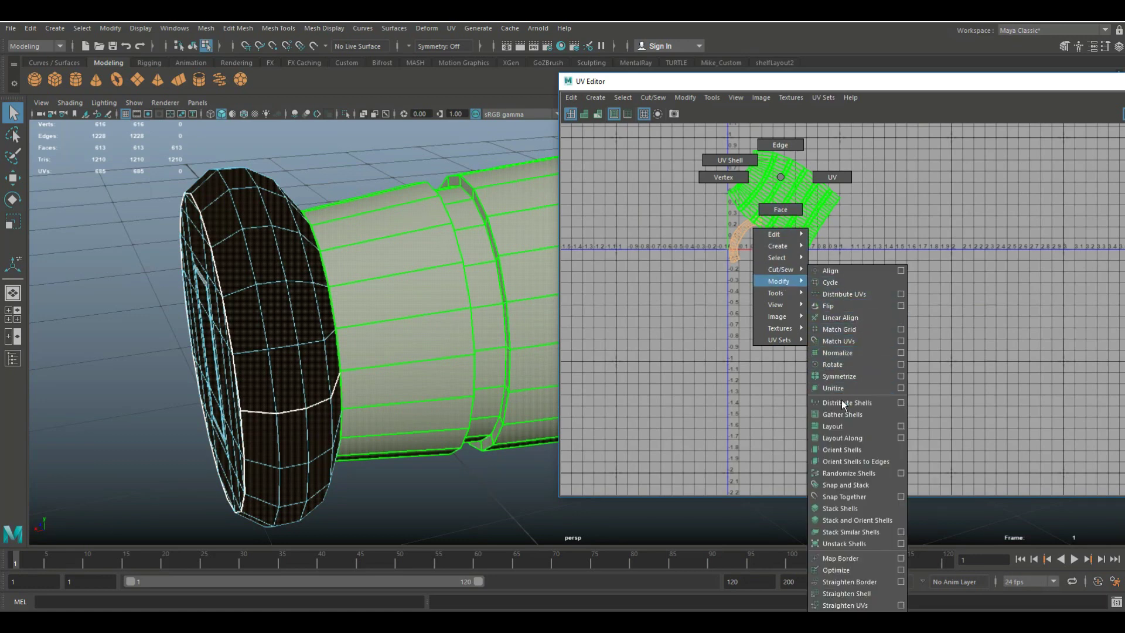
left_click(842, 424)
left_click(841, 423)
scroll(841, 420, "down", 2)
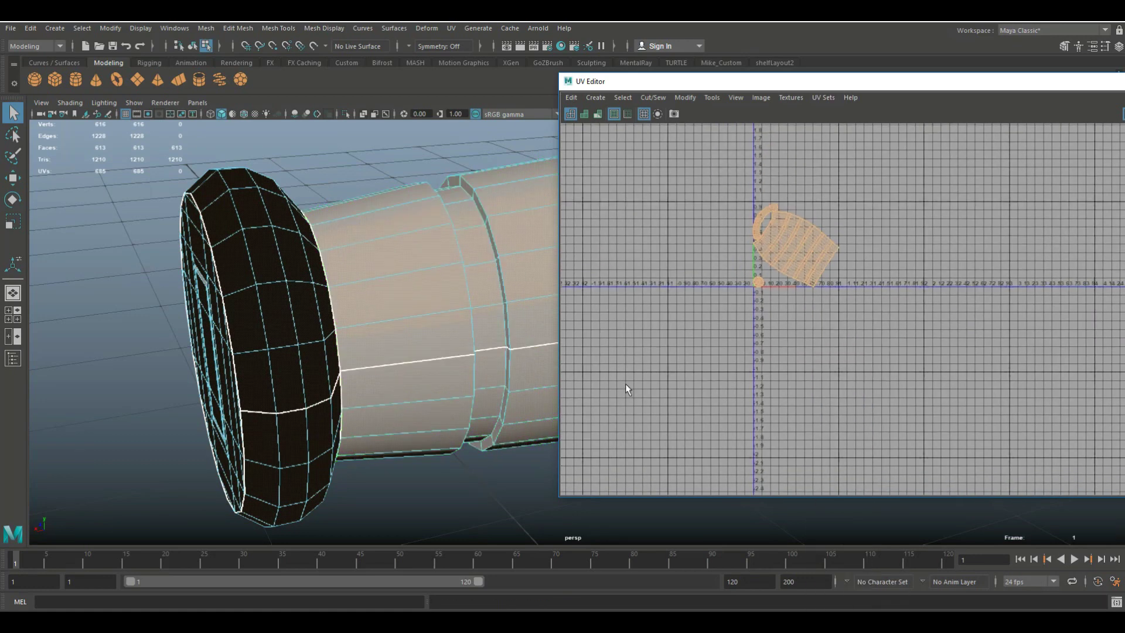
Step: Show all the hidden parts of the knife and sheath again
scroll(388, 391, "down", 4)
key("f")
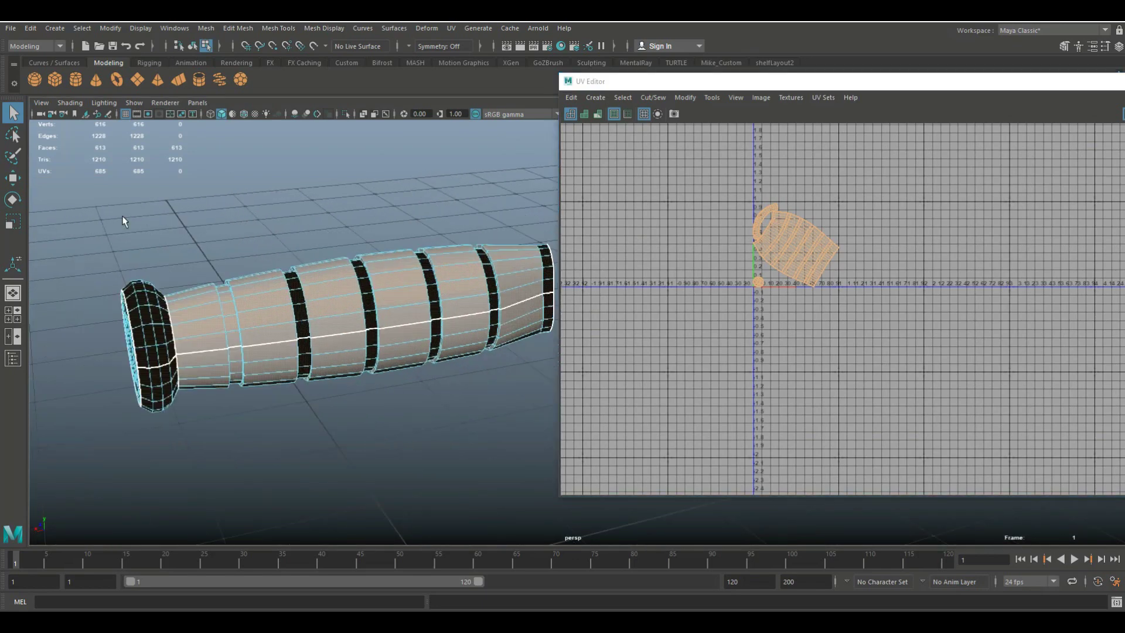
left_click(202, 28)
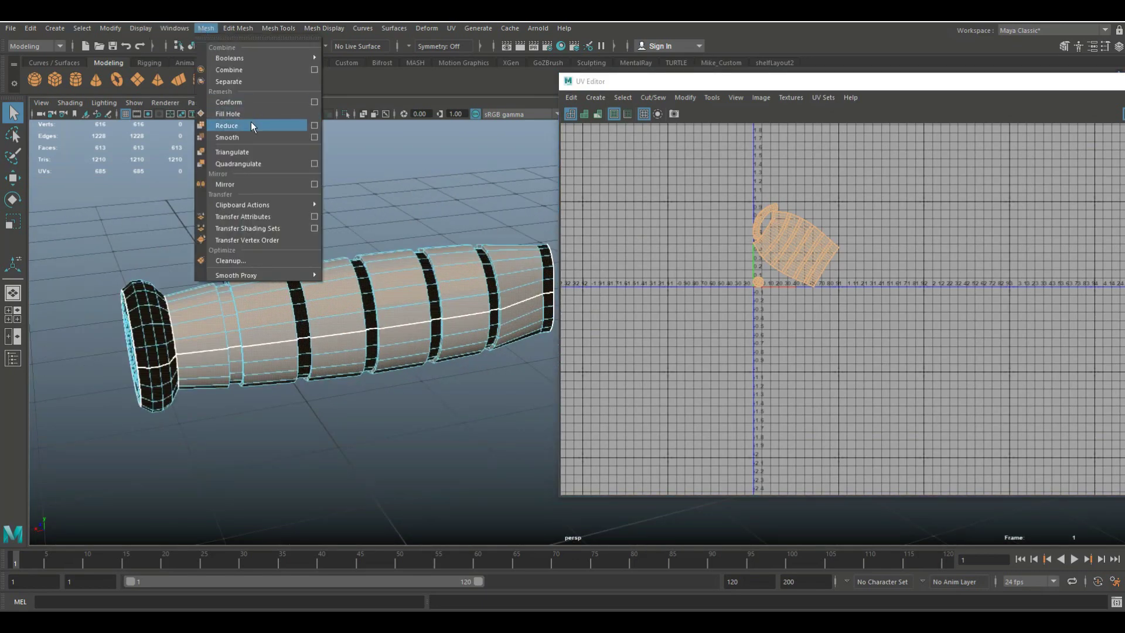
left_click(111, 29)
mouse_move(142, 31)
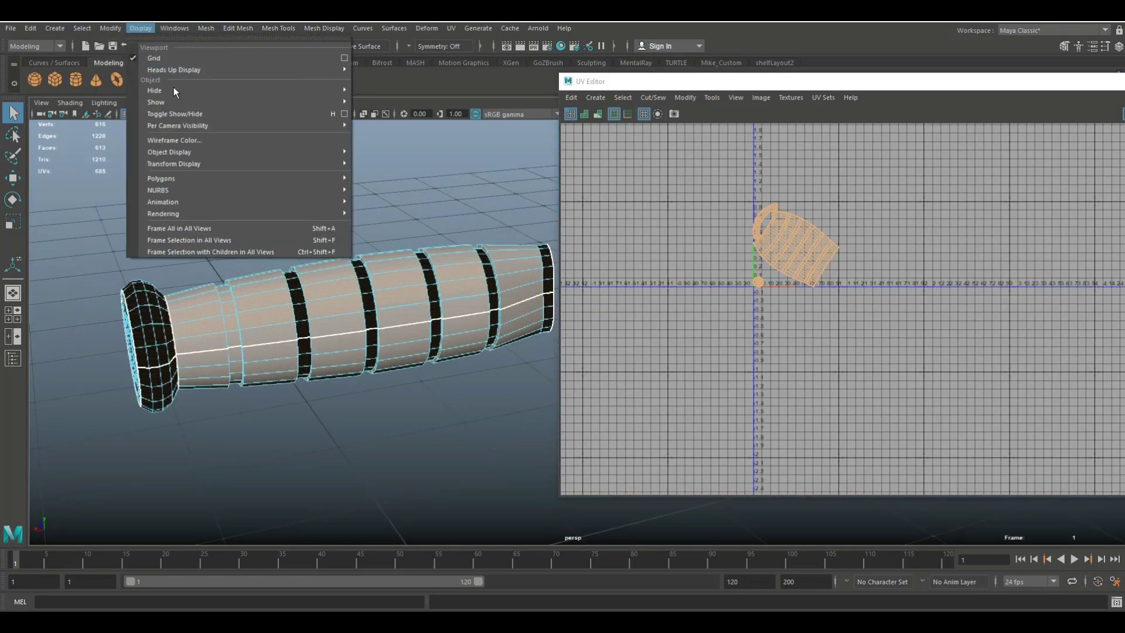
mouse_move(172, 101)
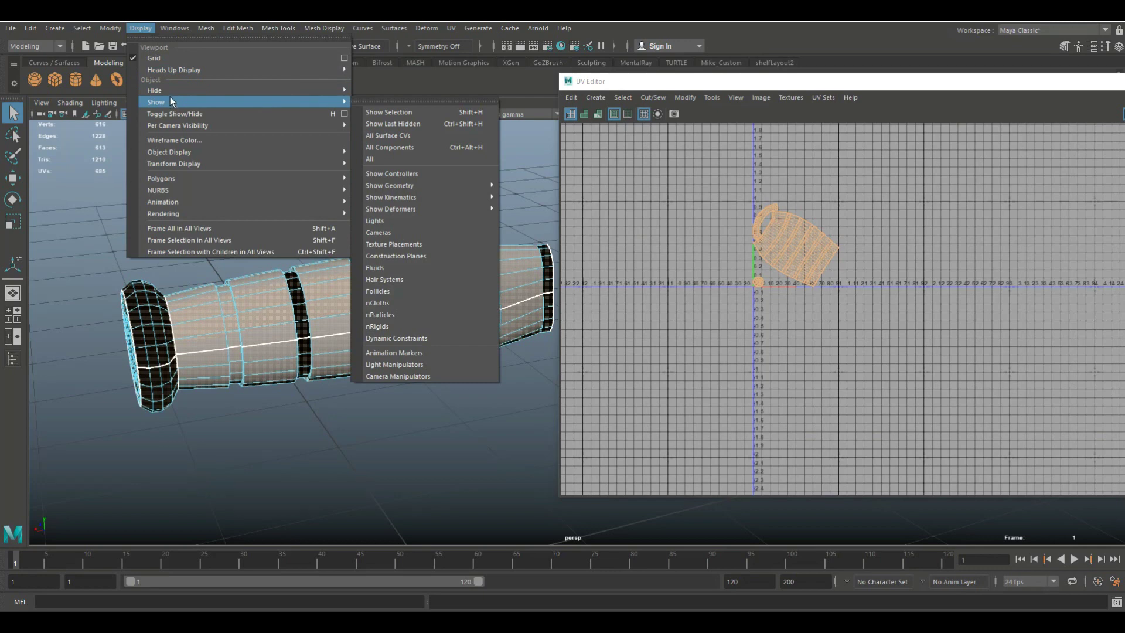
left_click(378, 159)
Step: Select the red strap around the grip near the pommel as an object and apply an automatic UV projection
scroll(364, 381, "down", 6)
left_click_drag(305, 439, 494, 444, "alt")
middle_click_drag(676, 380, 726, 353, "alt")
middle_click_drag(412, 319, 236, 199, "alt")
right_click_drag(237, 199, 297, 360, "alt")
middle_click_drag(300, 345, 425, 381, "alt")
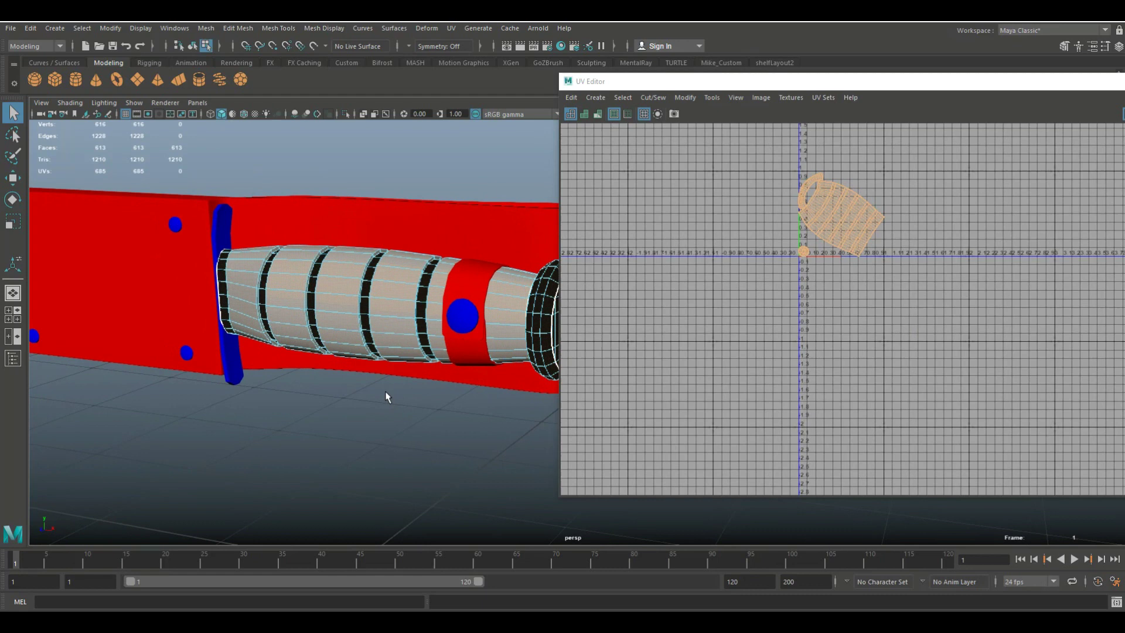
left_click(460, 287)
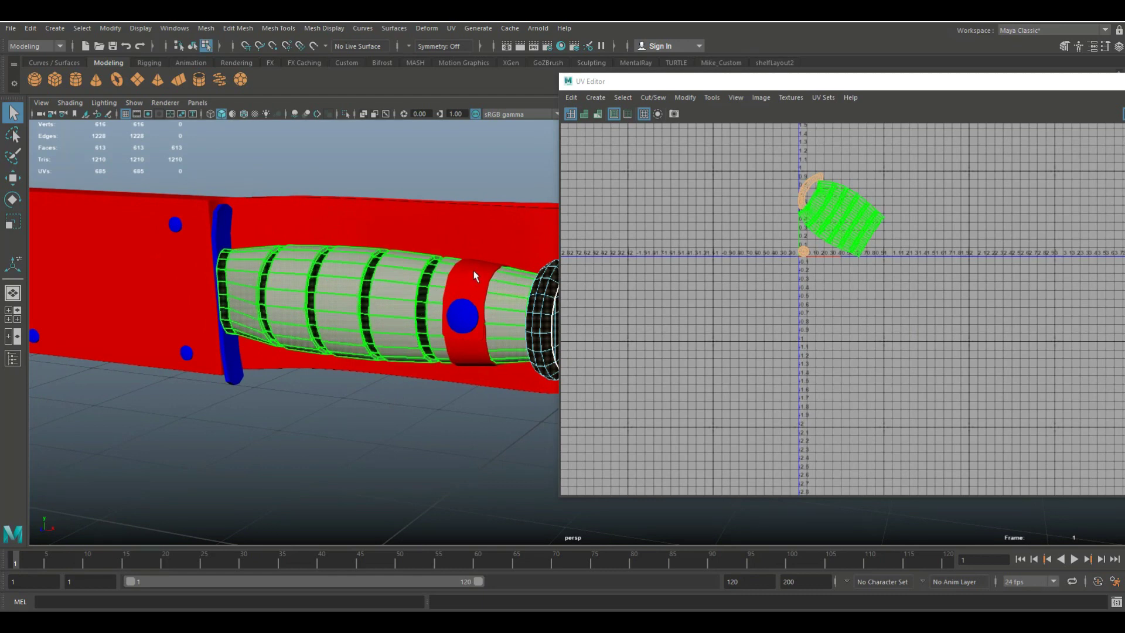
right_click_drag(474, 270, 517, 254)
left_click(479, 276)
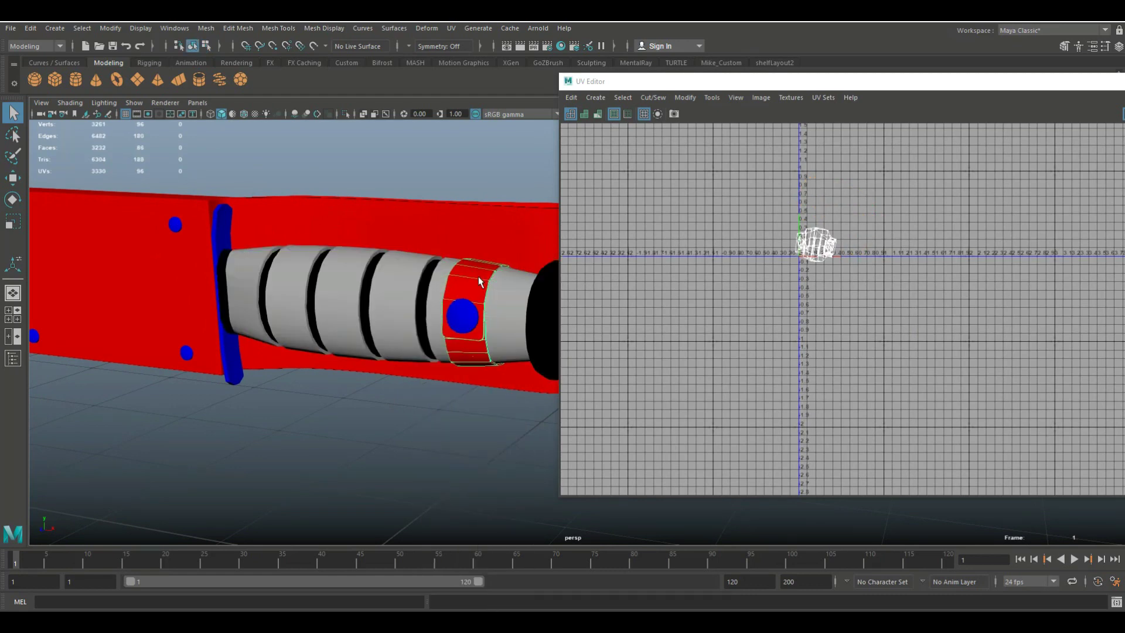
left_click(451, 28)
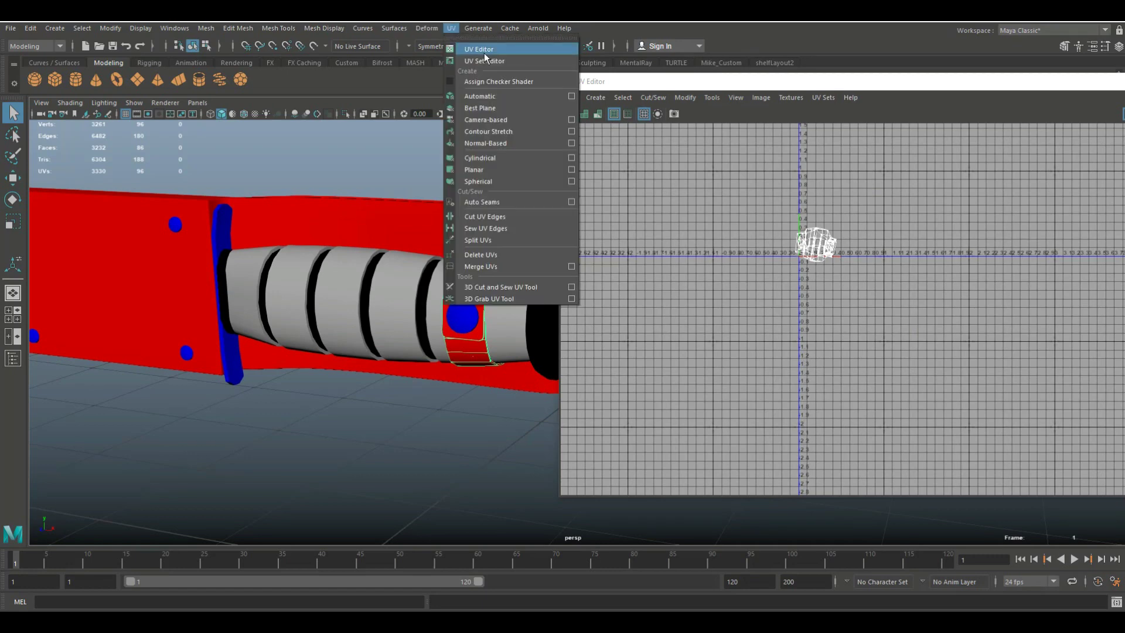
left_click(496, 97)
Step: Select all the edges of the strap's UV shells and move and sew them together
scroll(738, 354, "up", 2)
middle_click_drag(769, 308, 740, 449, "alt")
scroll(766, 442, "up", 1)
right_click_drag(794, 245, 746, 229)
left_click_drag(677, 203, 859, 345)
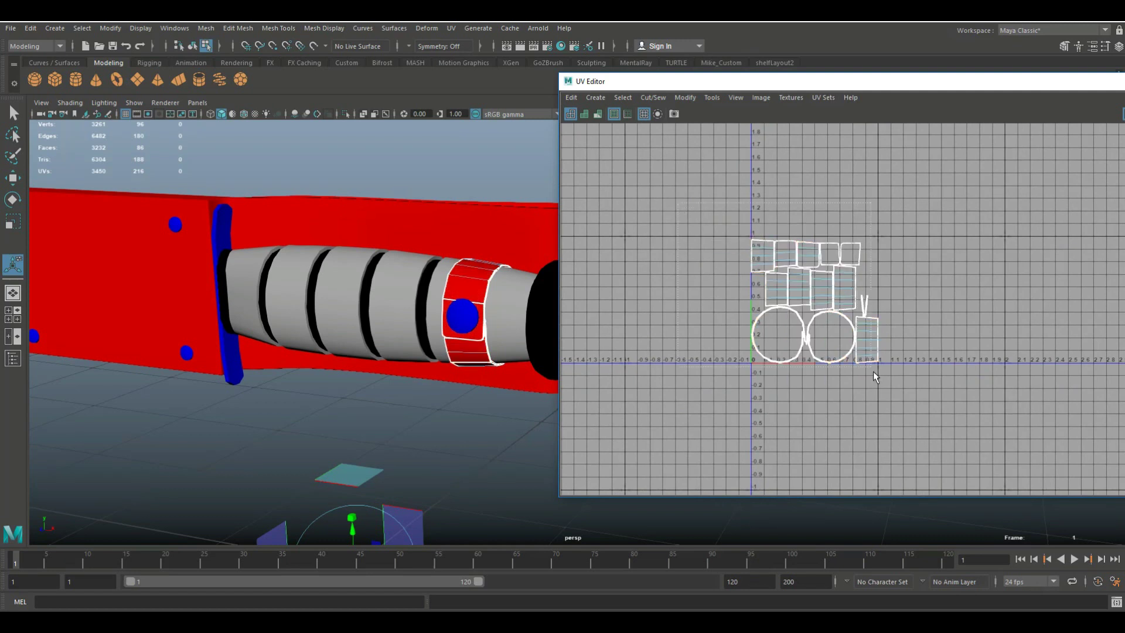
left_click(832, 291)
right_click_drag(829, 277, 891, 459)
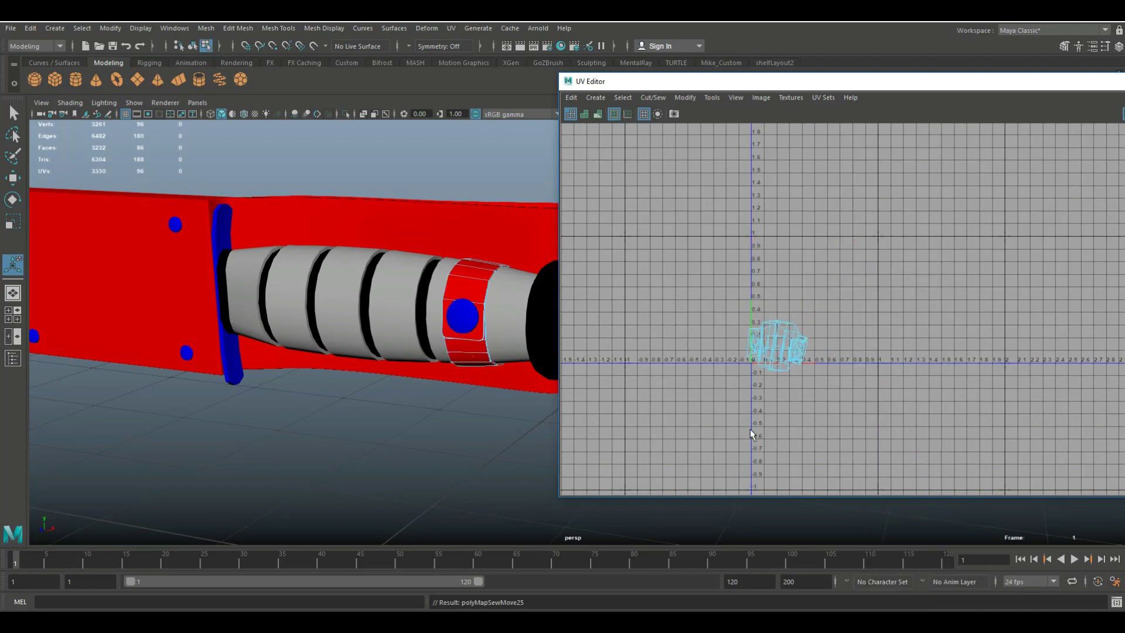
Step: Select the edges along the strap's pommel-side rim and around the lower corner of its overlapping end
middle_click_drag(757, 421, 880, 389, "alt")
right_click_drag(457, 407, 533, 404, "alt")
middle_click_drag(341, 311, 396, 328, "alt")
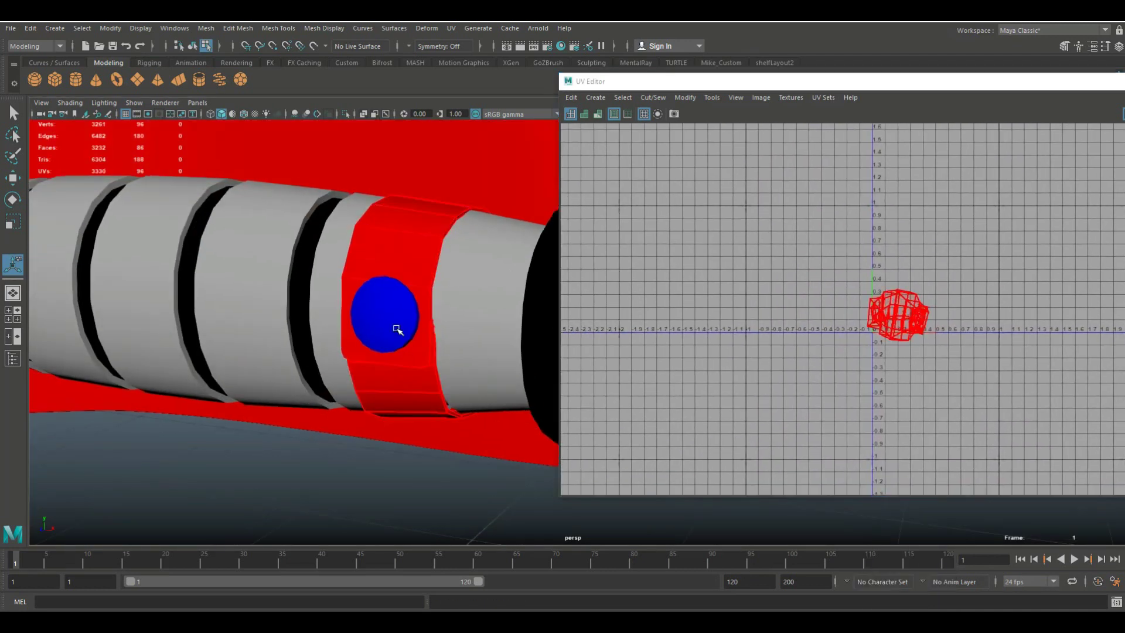
right_click_drag(415, 252, 267, 334)
middle_click_drag(269, 335, 346, 340, "alt")
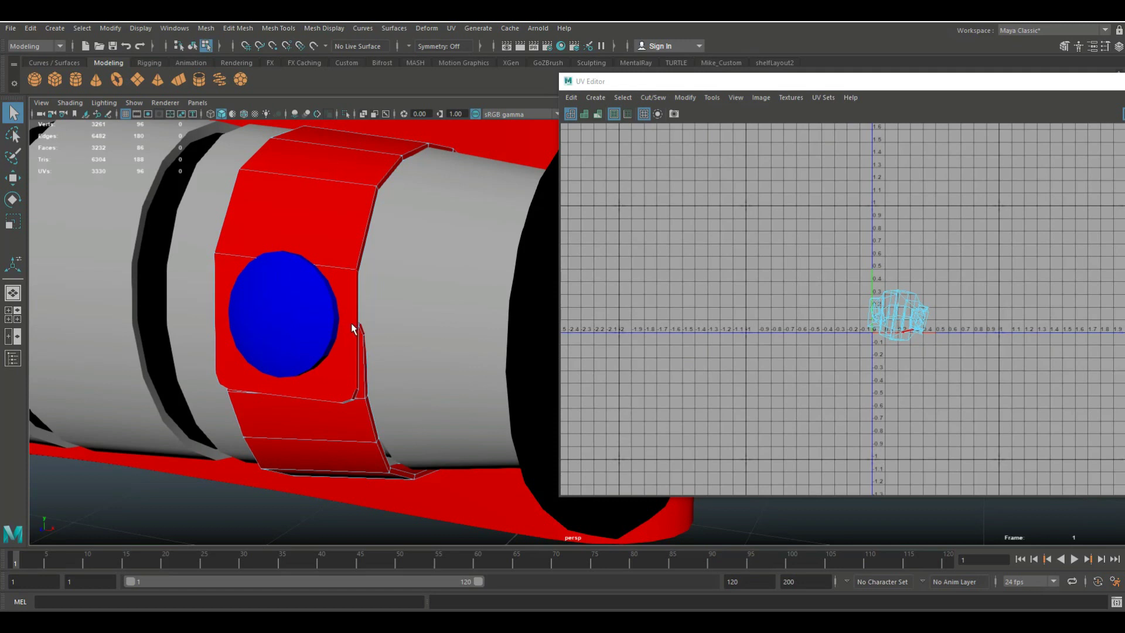
key("4")
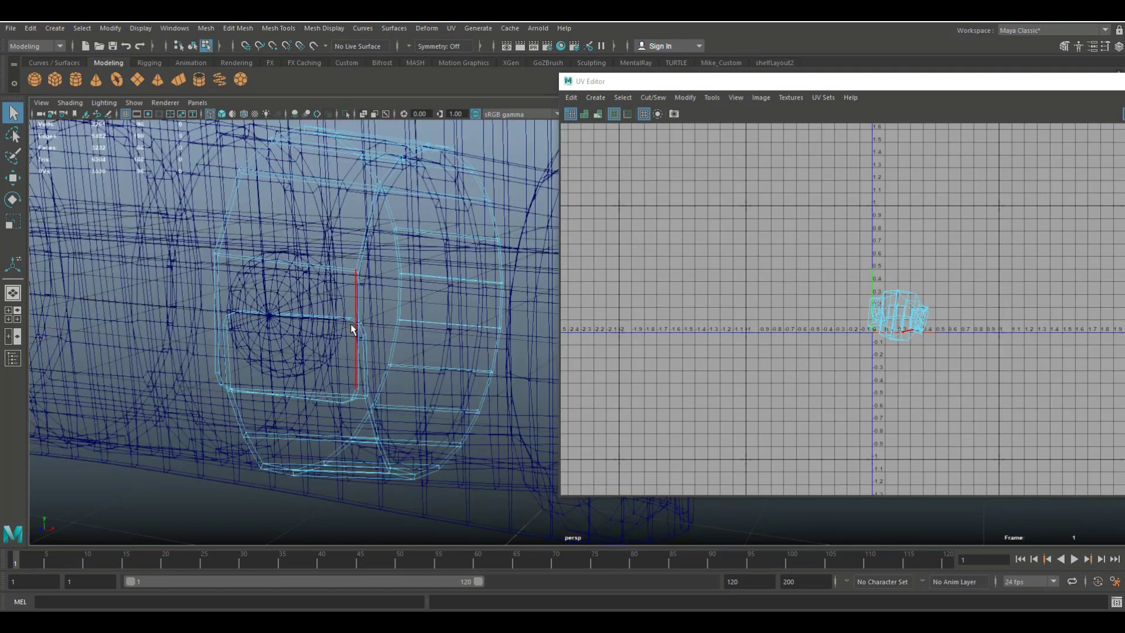
key("5")
key("4")
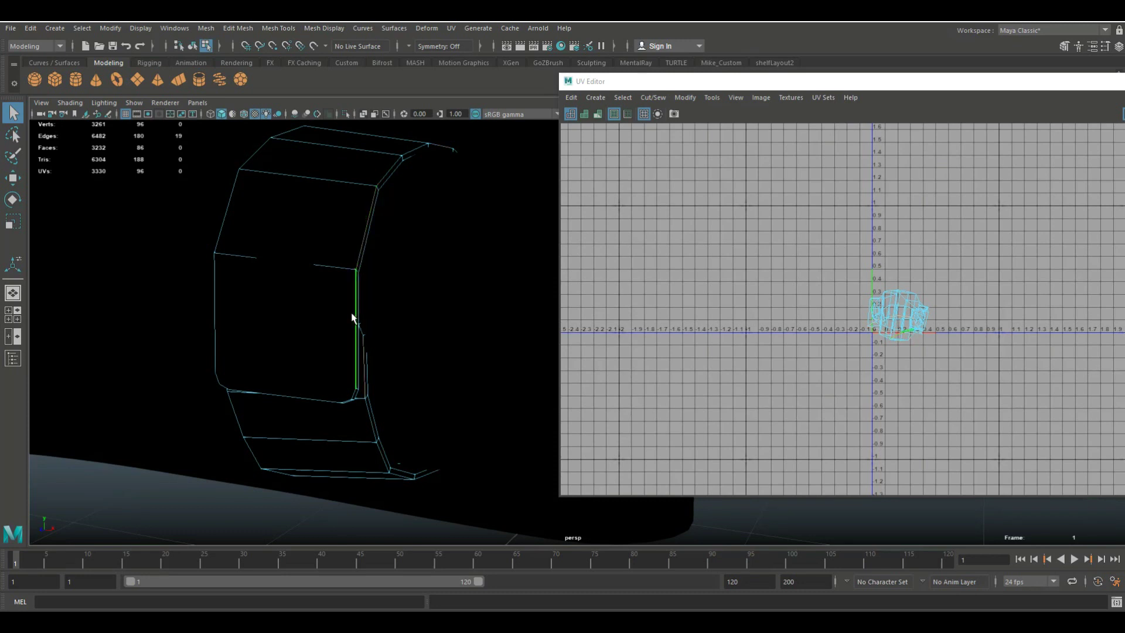
left_click(348, 402, "shift")
left_click(323, 402, "shift")
Step: Add the strap's opposite rim and corner edges to the selection and cut the UVs along them
left_click_drag(322, 404, 63, 444, "alt")
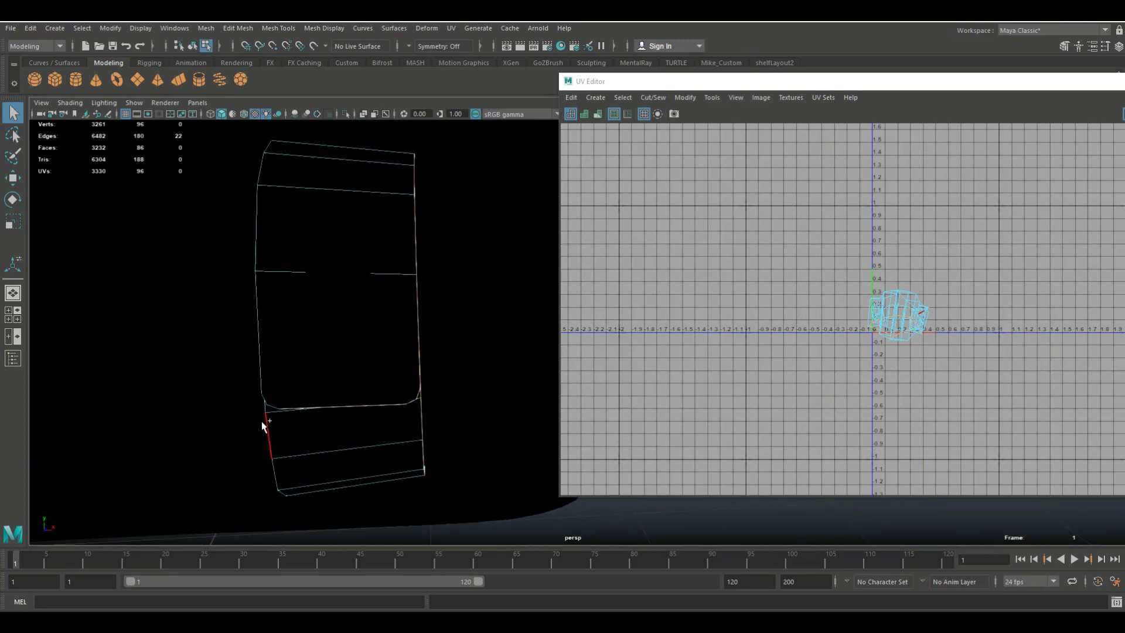
left_click(265, 400, "shift")
left_click(262, 386, "shift")
double_click(262, 387, "shift")
left_click_drag(334, 404, 405, 460, "alt")
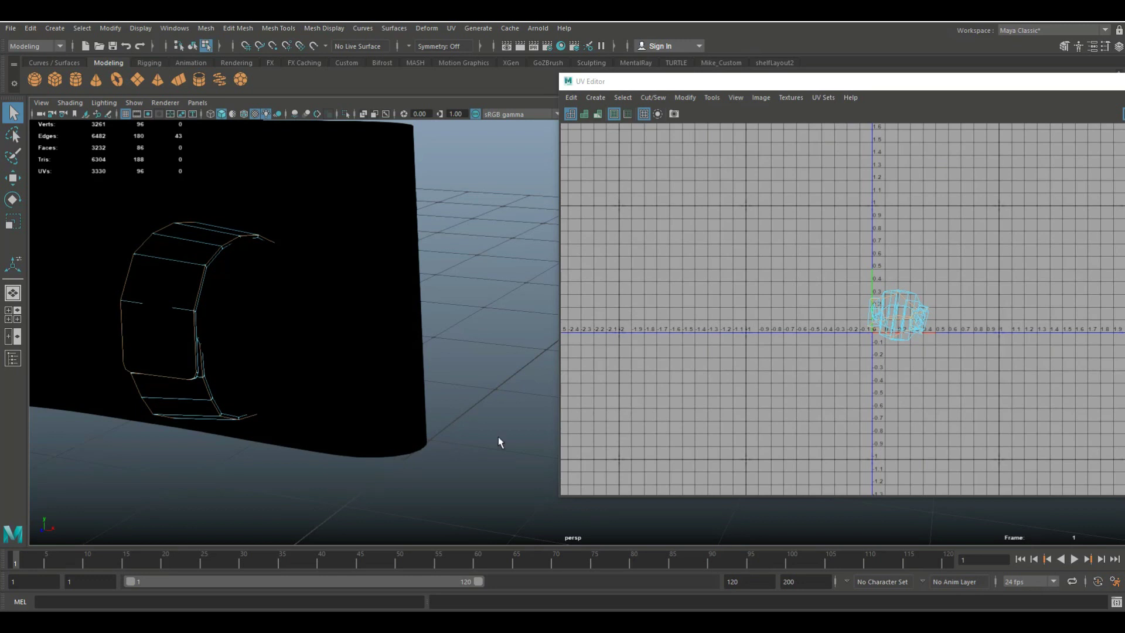
right_click_drag(895, 301, 951, 439)
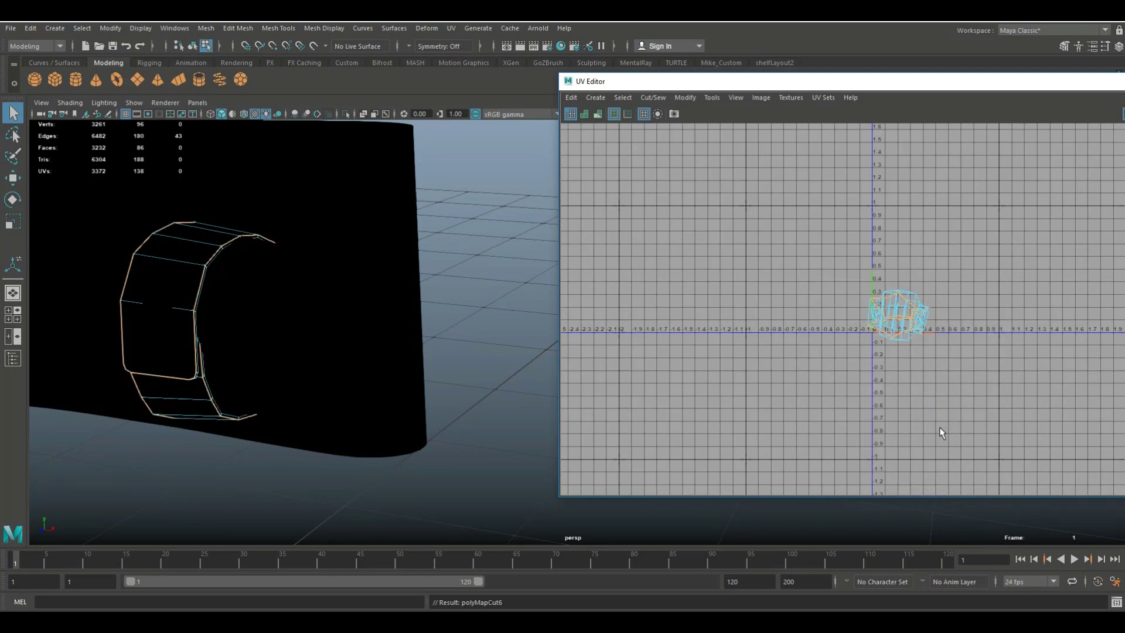
Step: Select the whole strap in the UV editor and unfold it into a long strip
scroll(941, 432, "up", 3)
right_click_drag(869, 238, 801, 191)
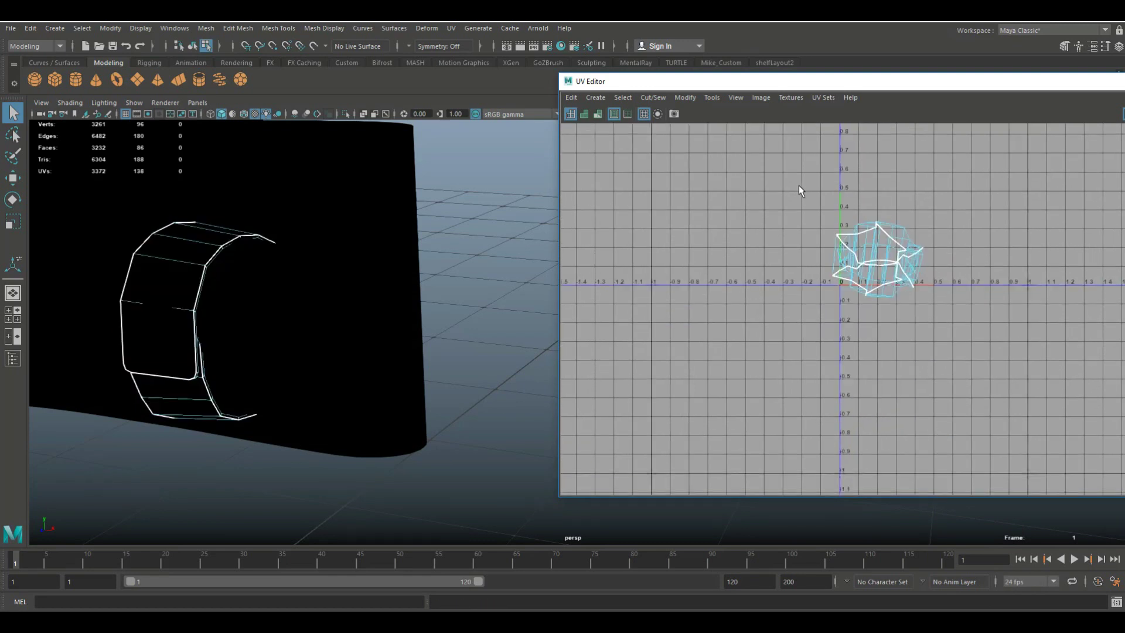
left_click(891, 274)
right_click_drag(890, 274, 932, 593)
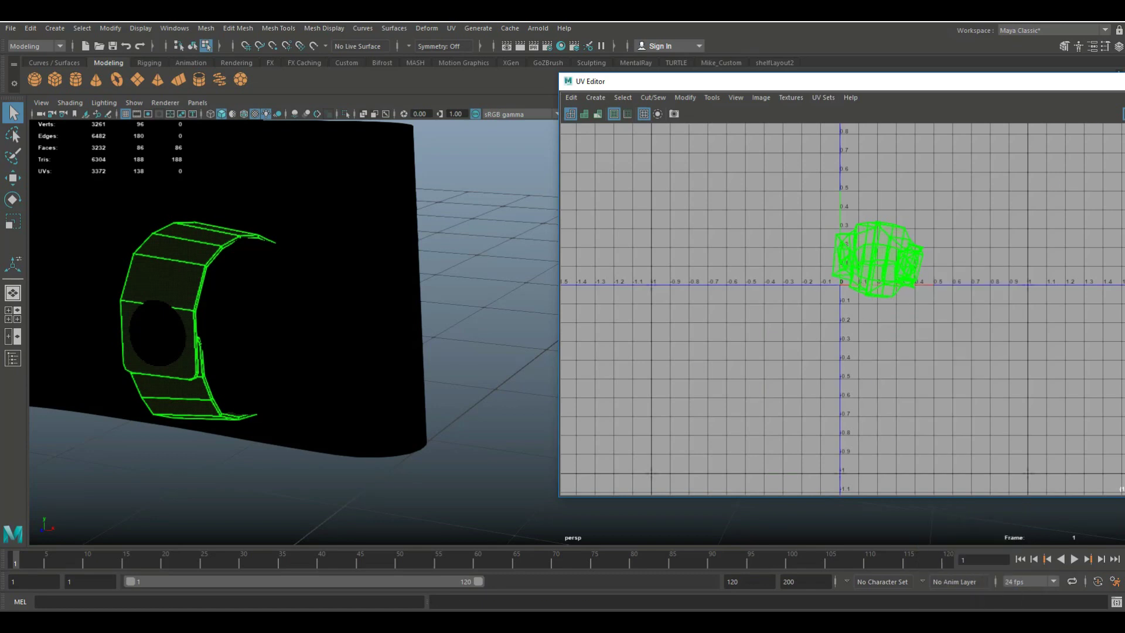
scroll(903, 403, "down", 3)
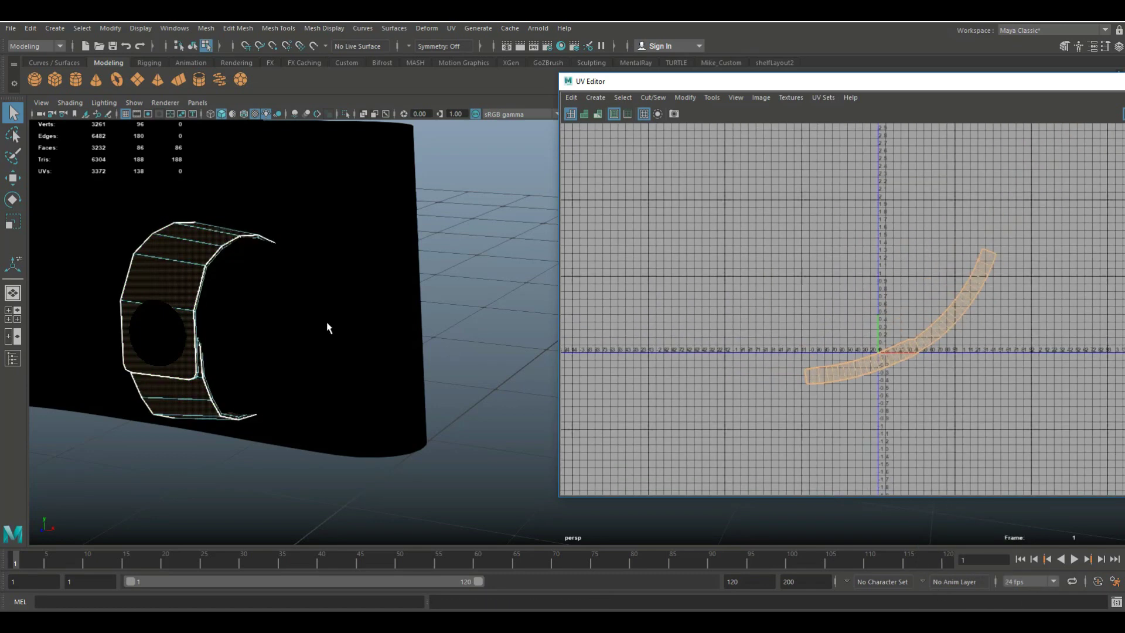
Step: Select the blue strip crossing the front end of the grip and apply an automatic UV projection to it
left_click_drag(242, 387, 219, 373, "alt")
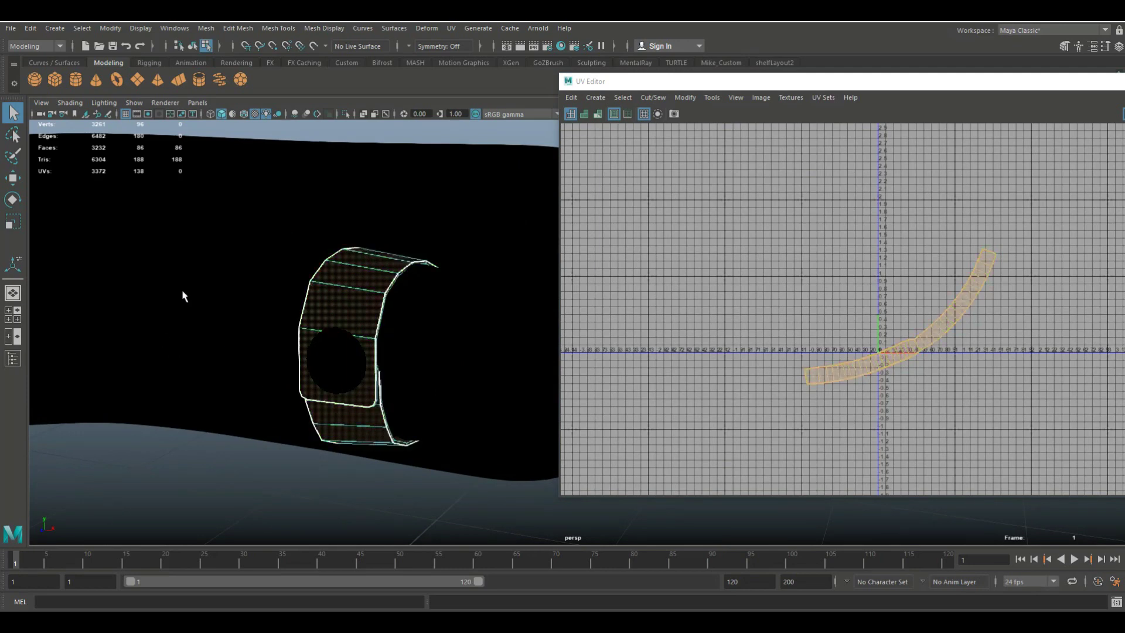
key("5")
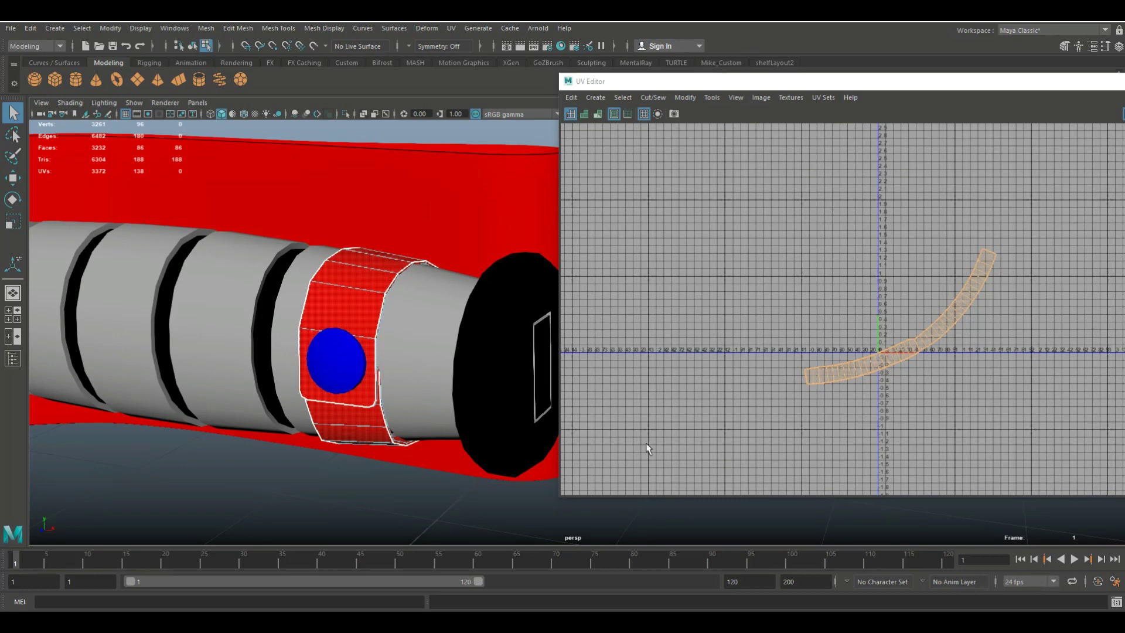
scroll(325, 482, "down", 4)
middle_click_drag(336, 463, 352, 439, "alt")
left_click_drag(352, 440, 393, 467, "alt")
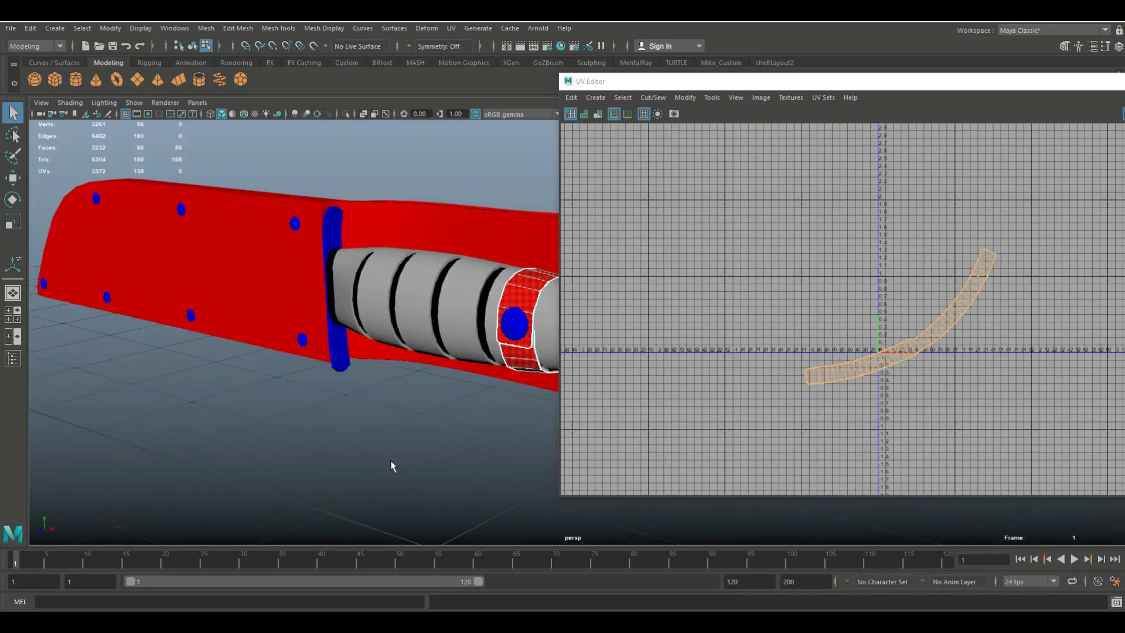
left_click(332, 232)
right_click_drag(332, 232, 375, 213)
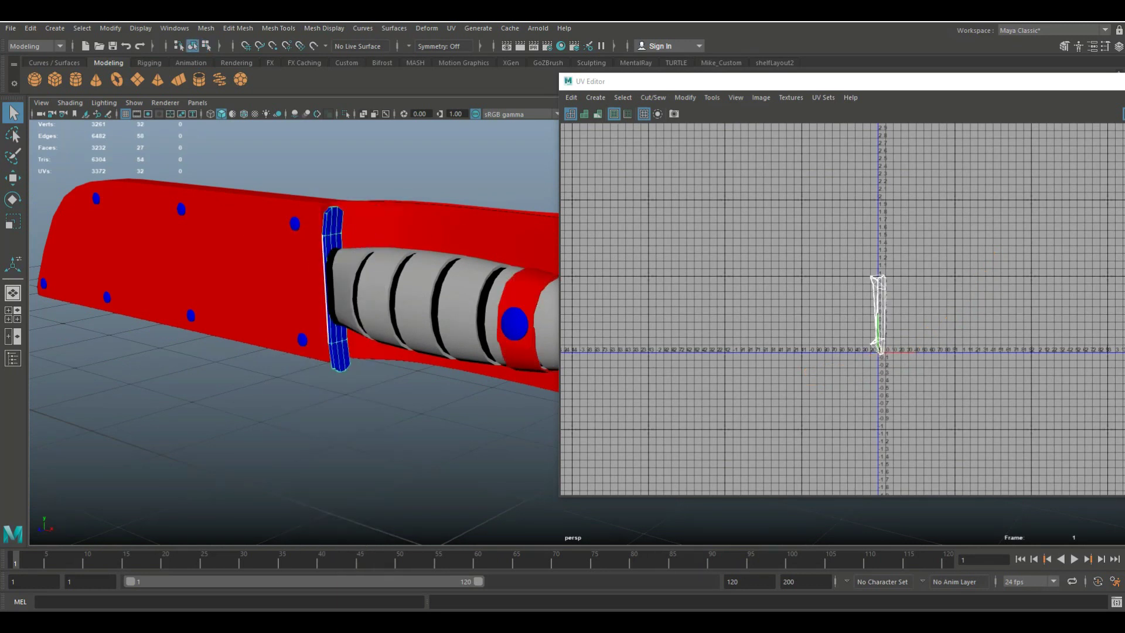
left_click(448, 29)
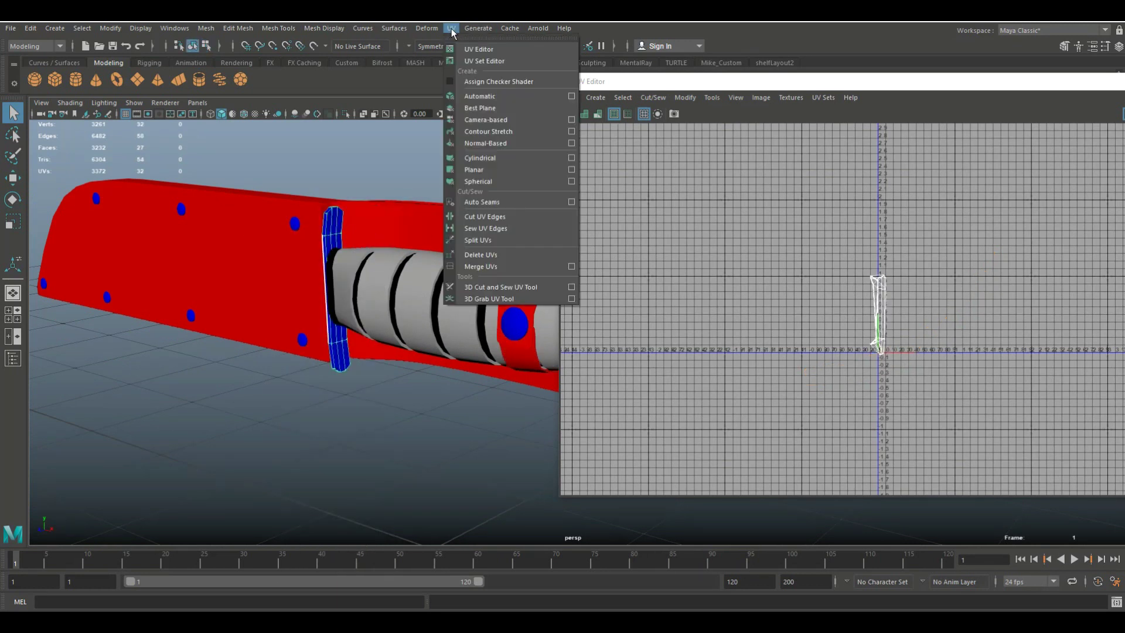
left_click(490, 97)
Step: Check which of the blue strip's side and end shells adjoin its tall main UV shell
scroll(831, 338, "up", 5)
middle_click_drag(909, 377, 725, 447, "alt")
scroll(772, 423, "up", 3)
mouse_move(793, 388)
middle_mouse_down("alt")
mouse_move(801, 364)
mouse_move(802, 385)
middle_mouse_up("alt")
left_click(801, 326)
right_click_drag(801, 327, 762, 302)
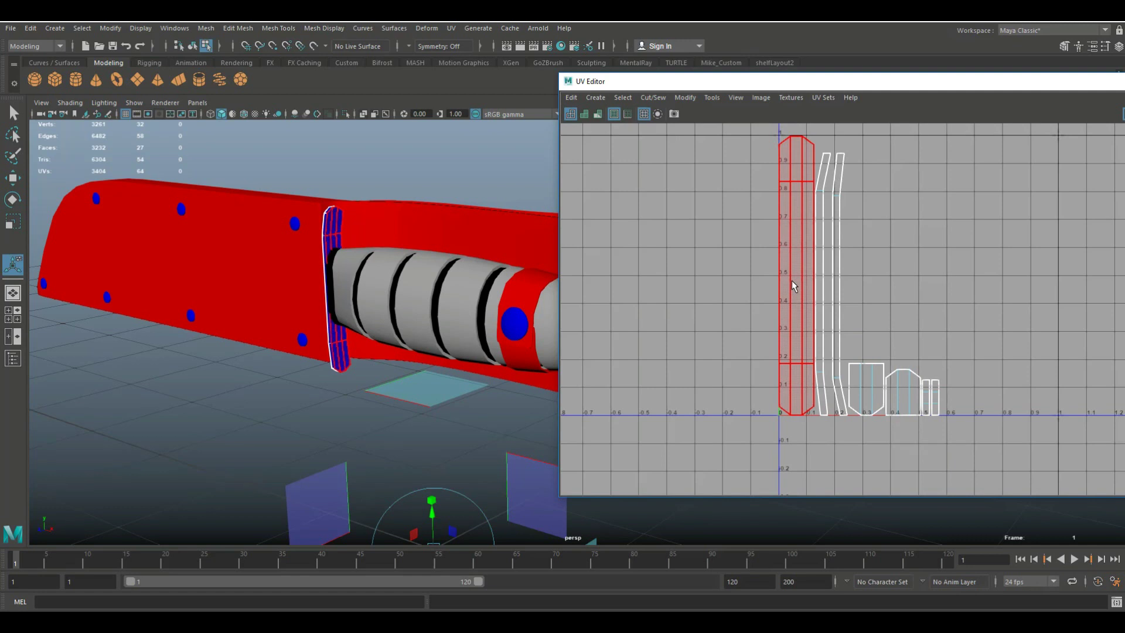
left_click(819, 290)
left_click(835, 291)
left_click(865, 365)
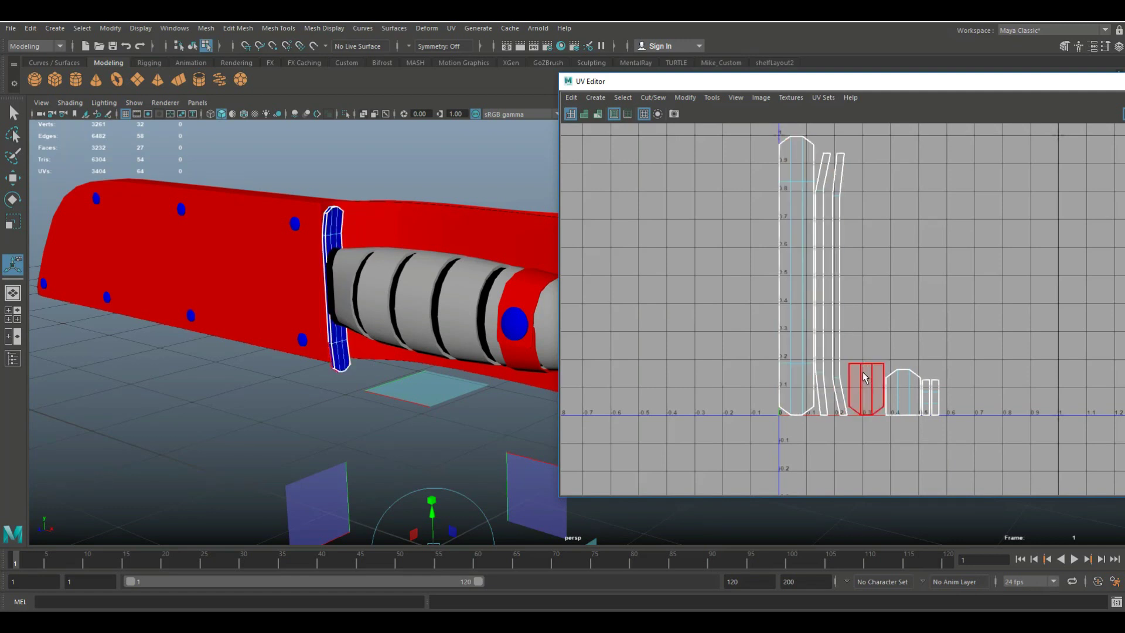
left_click(907, 413)
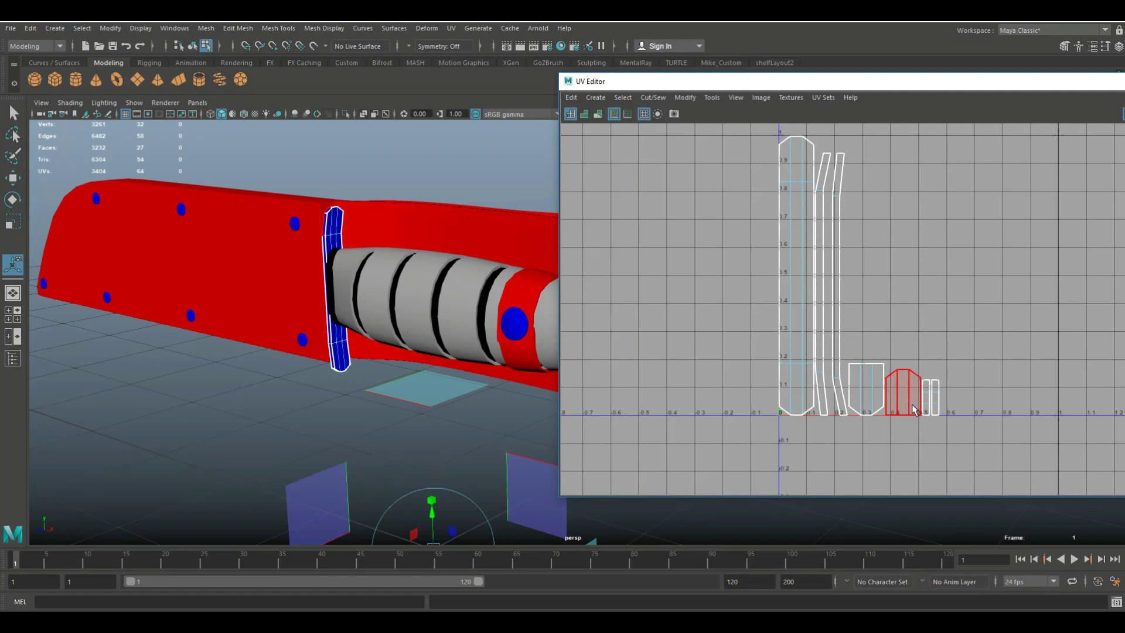
left_click(866, 394)
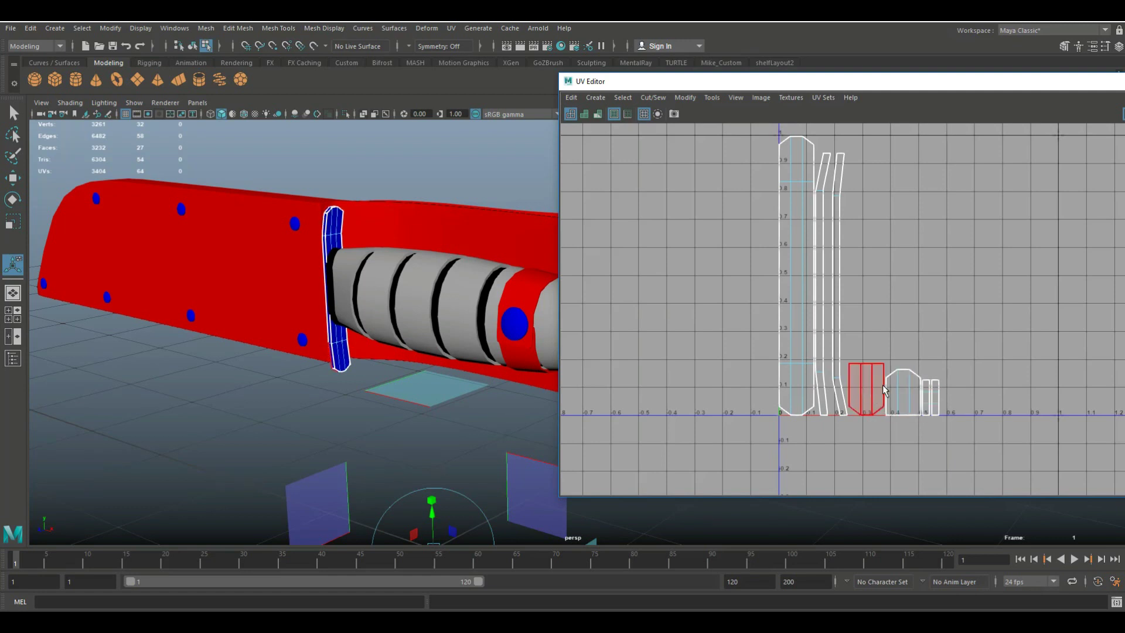
Step: Move and sew one narrow end shell onto the slanted lower corner edge of the tall main shell
right_click_drag(870, 369, 860, 342)
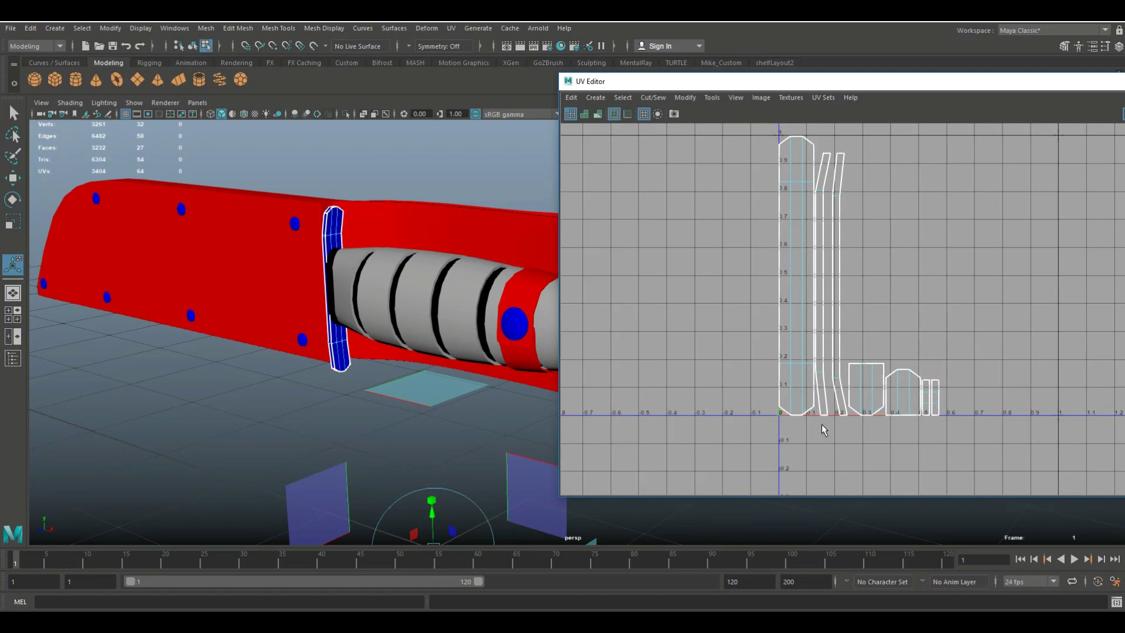
left_click(809, 413)
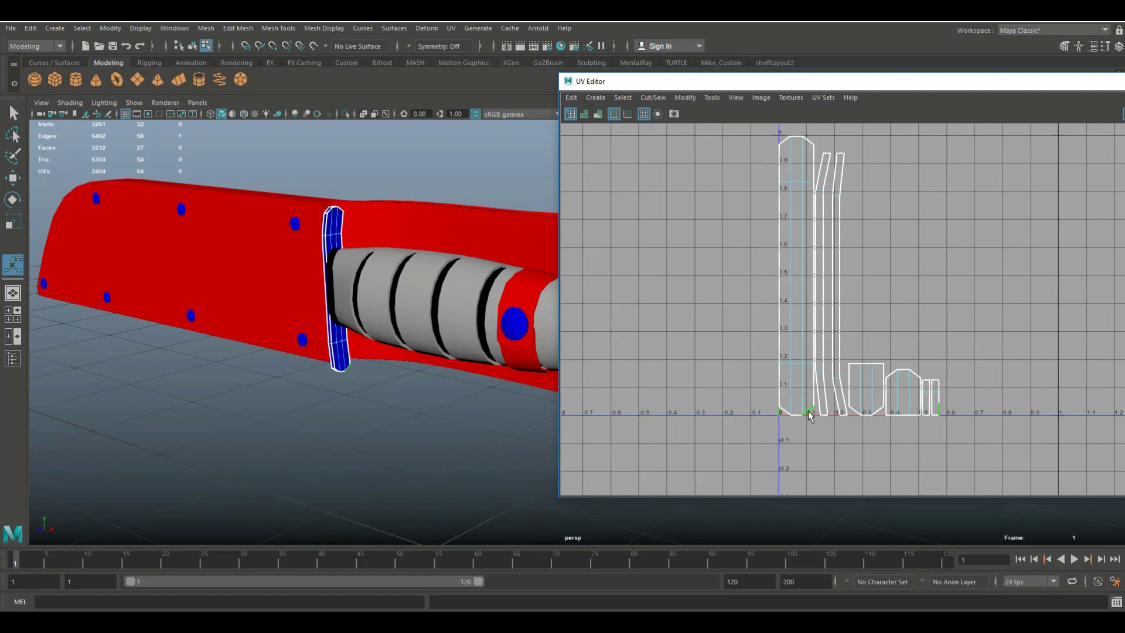
right_click(808, 412)
mouse_move(818, 507)
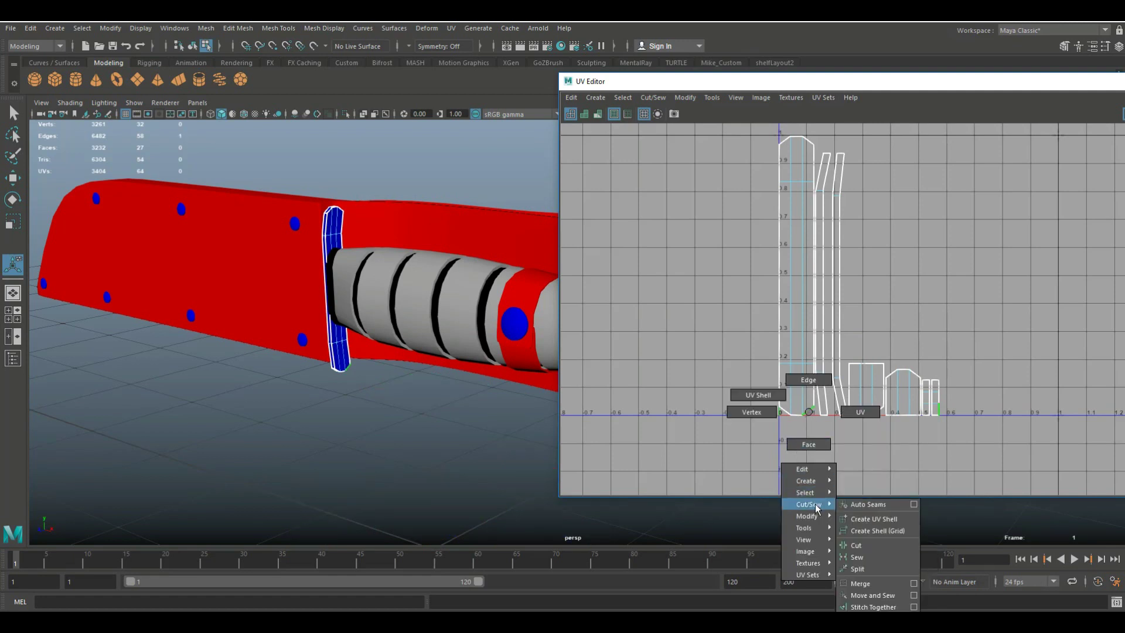
left_click(872, 595)
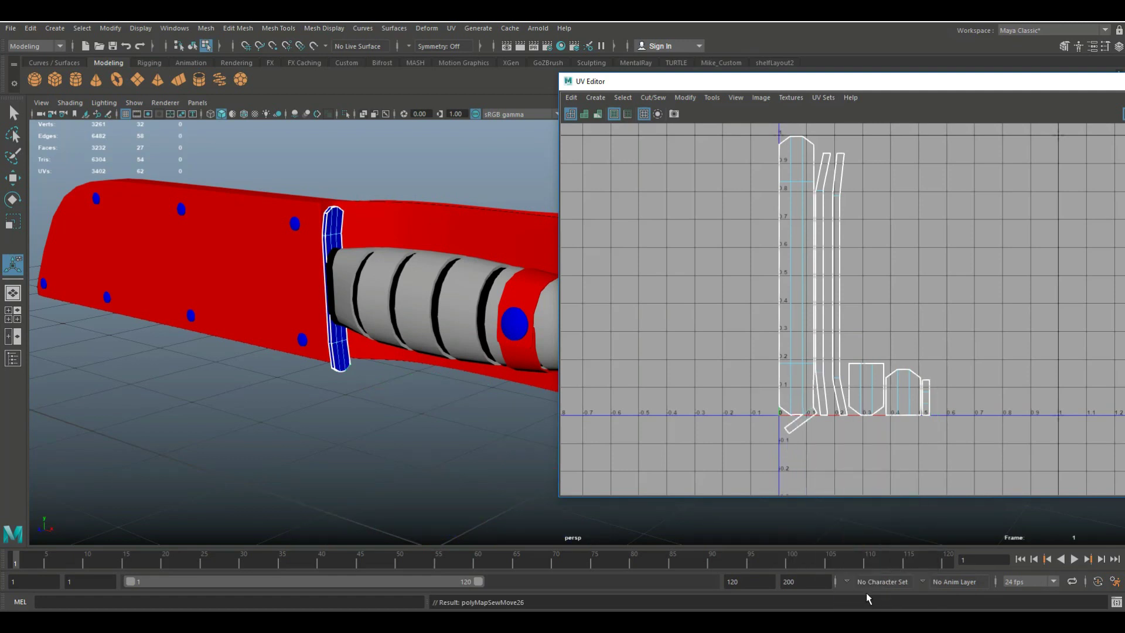
Step: Move and sew the adjoining lower edges so the narrow piece and the larger end shell join the tall main shell
left_click(795, 418)
key("g")
left_click(786, 413)
key("g")
left_click(859, 417)
right_click_drag(859, 417, 859, 430, "shift")
left_click(806, 432)
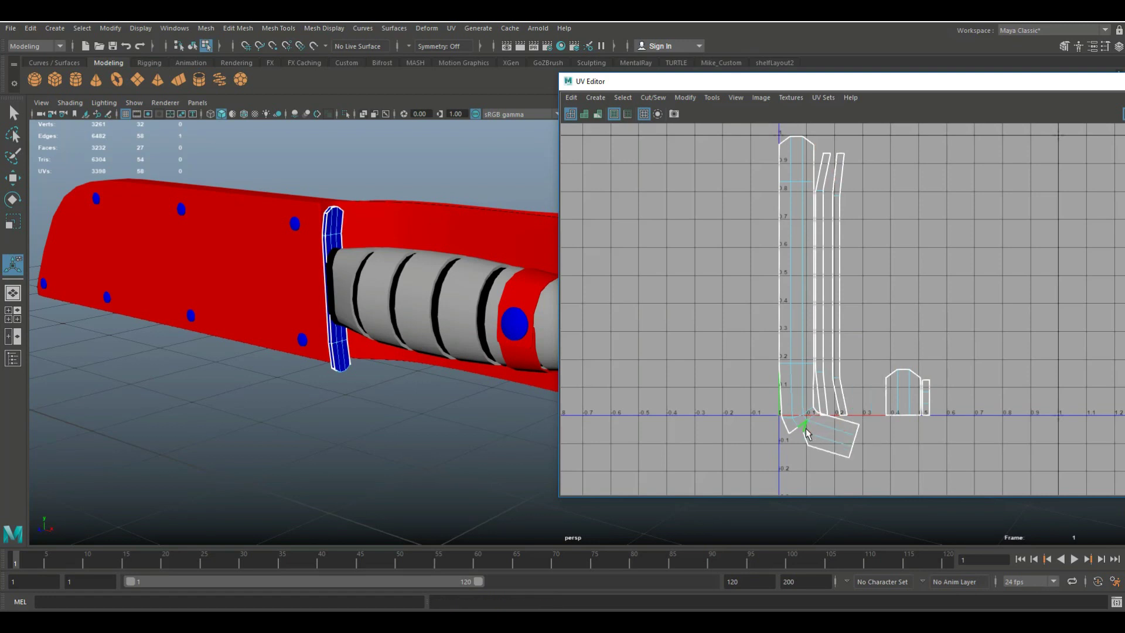
right_click_drag(804, 440, 801, 485, "shift")
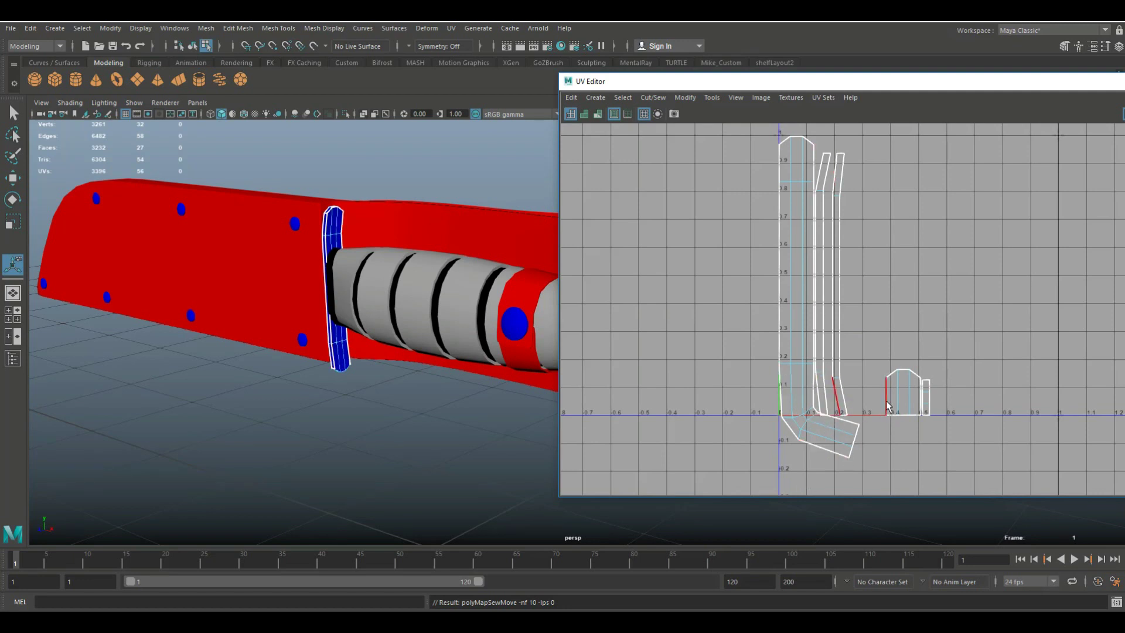
Step: Move and sew the small loose piece's open edges onto the sides and slanted upper corners of the separate end shell
left_click(890, 373)
key("g")
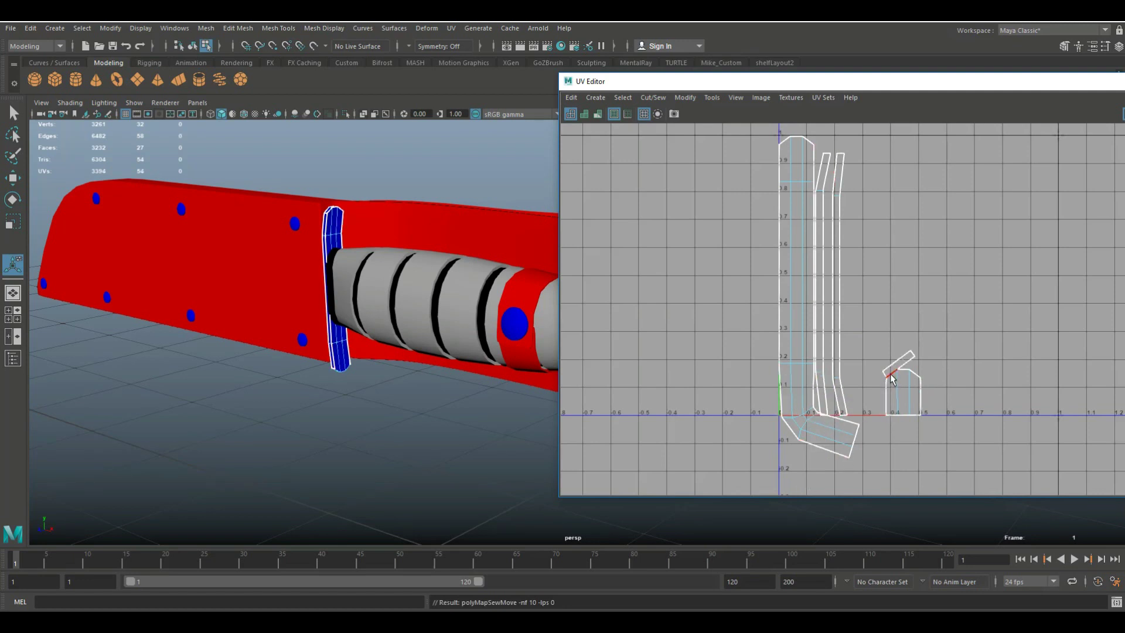
left_click(904, 368)
key("g")
left_click(921, 375)
key("g")
Step: Select all UVs of the blue strip and unfold its shells
right_click_drag(827, 275, 779, 256)
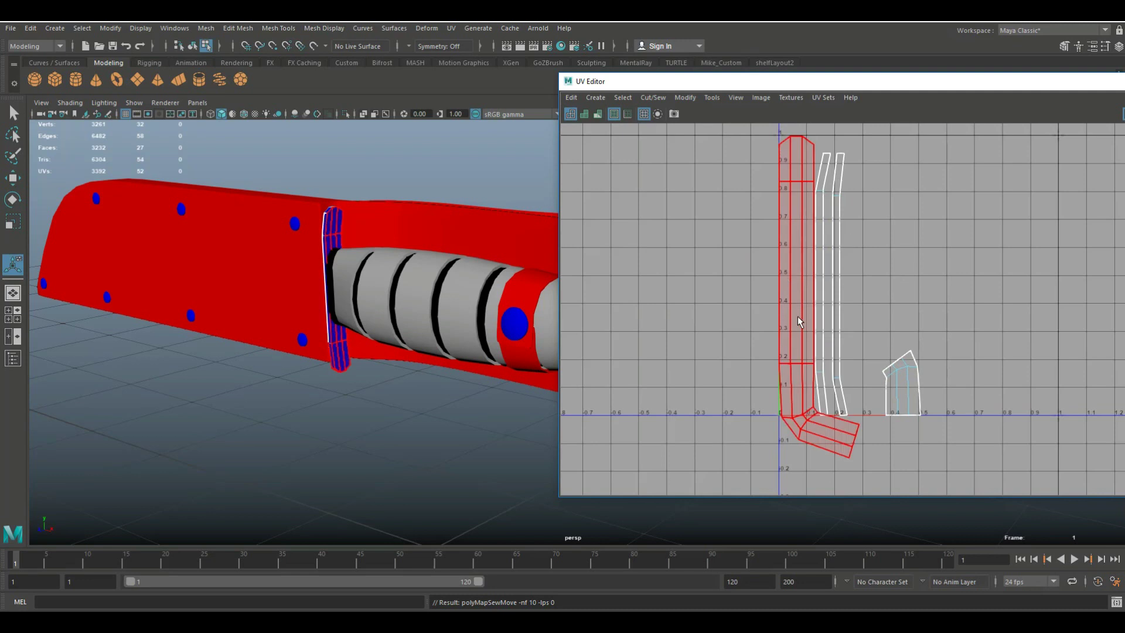
scroll(796, 334, "down", 3)
left_click_drag(736, 198, 803, 263)
left_click(785, 223)
right_click_drag(783, 270, 843, 615)
scroll(882, 405, "up", 2)
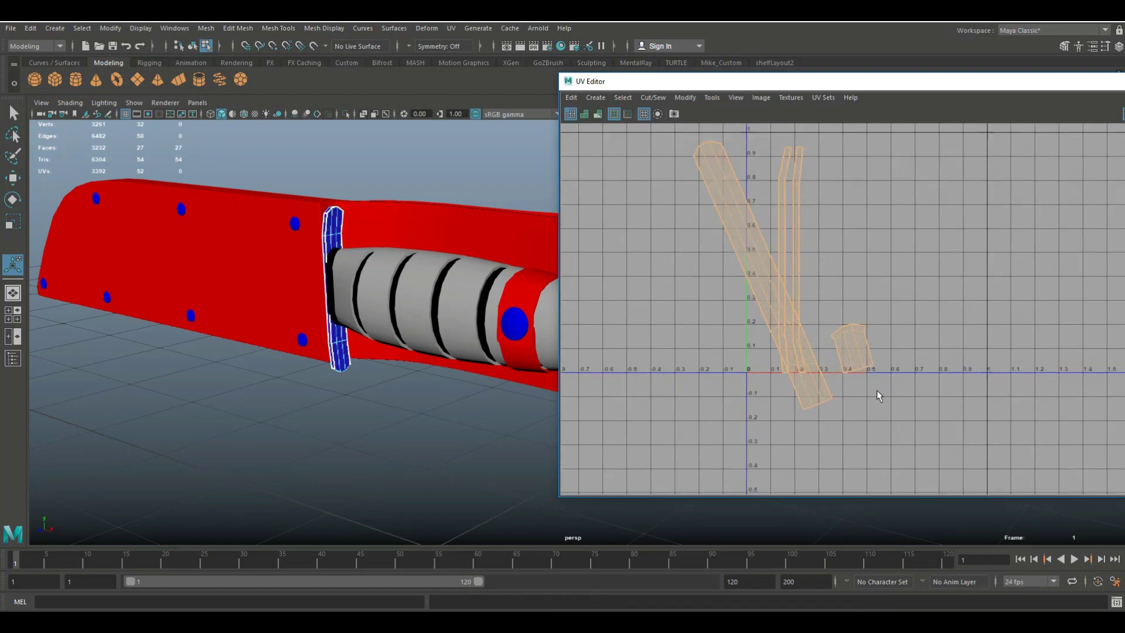
Step: Move and sew the separate end shell onto the upper end of the slanted tall main shell, joining the adjacent corner edges
left_click(735, 238)
left_click(784, 253)
left_click(852, 348)
left_click(826, 407)
mouse_move(817, 375)
right_mouse_down()
mouse_move(773, 388)
mouse_move(826, 368)
right_mouse_up()
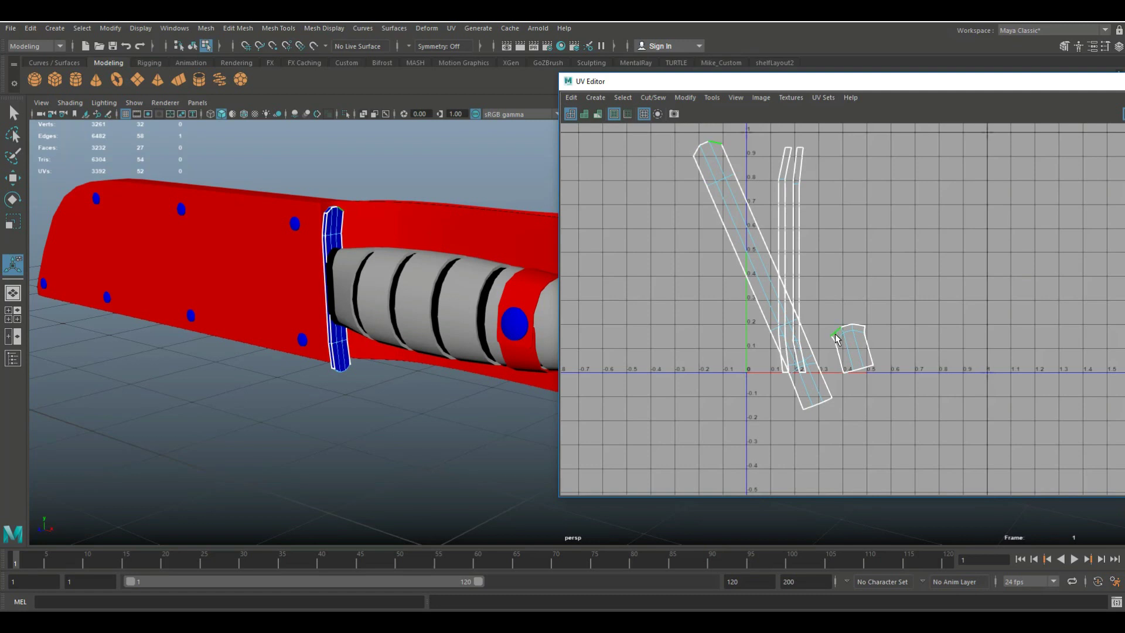
left_click(838, 331)
right_click_drag(836, 334, 912, 523)
left_click(702, 144)
key("g")
left_click(697, 150)
key("g")
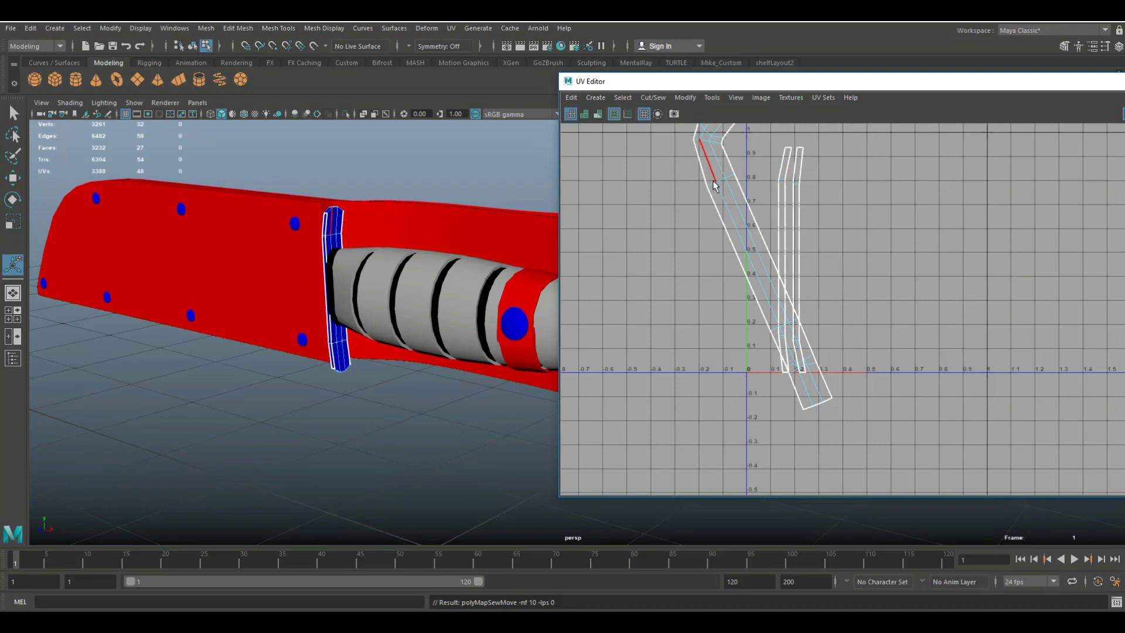
Step: Select all of the blue strip's UVs again and unfold the joined main shell and narrow side shells
scroll(739, 222, "down", 5)
right_click_drag(742, 206, 683, 181)
left_click_drag(668, 146, 846, 454)
right_click_drag(750, 238, 811, 605)
scroll(793, 293, "up", 3)
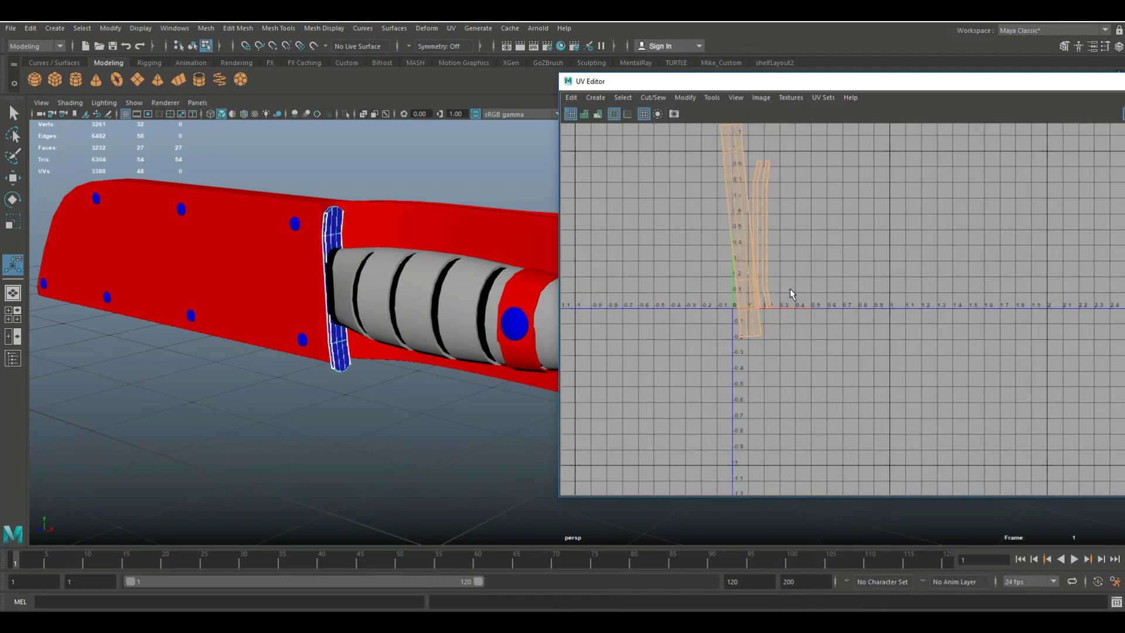
Step: Select the red sheath body and apply an automatic UV projection to it
scroll(351, 380, "down", 2)
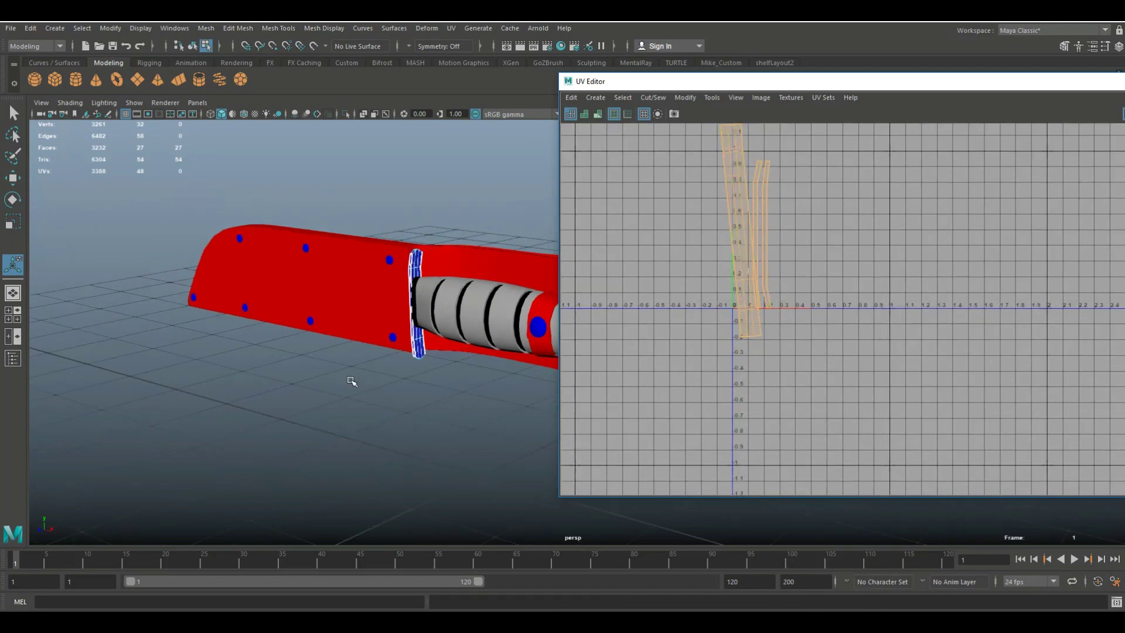
middle_click_drag(356, 389, 210, 407, "alt")
middle_click_drag(313, 414, 351, 433, "alt")
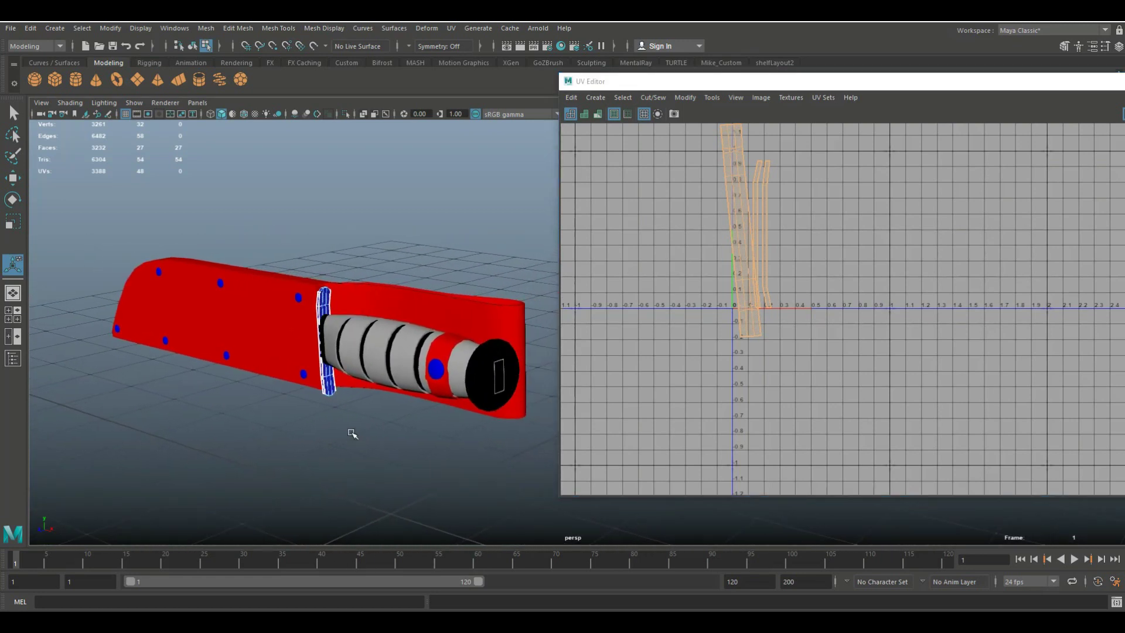
left_click(368, 293)
right_click_drag(368, 293, 414, 265)
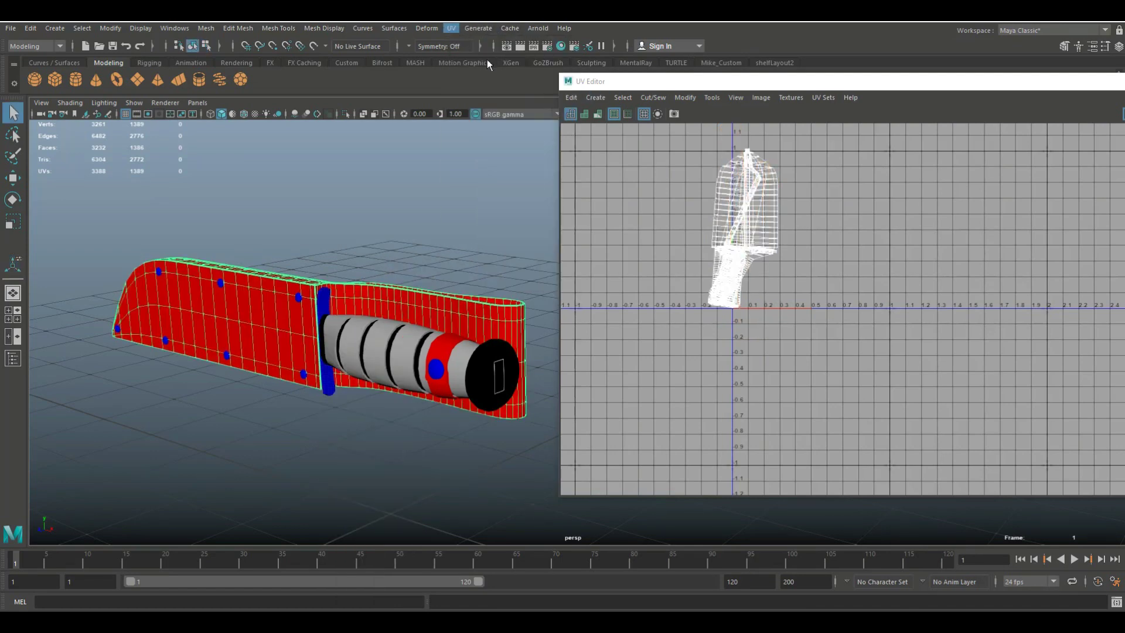
left_click(451, 28)
left_click(484, 99)
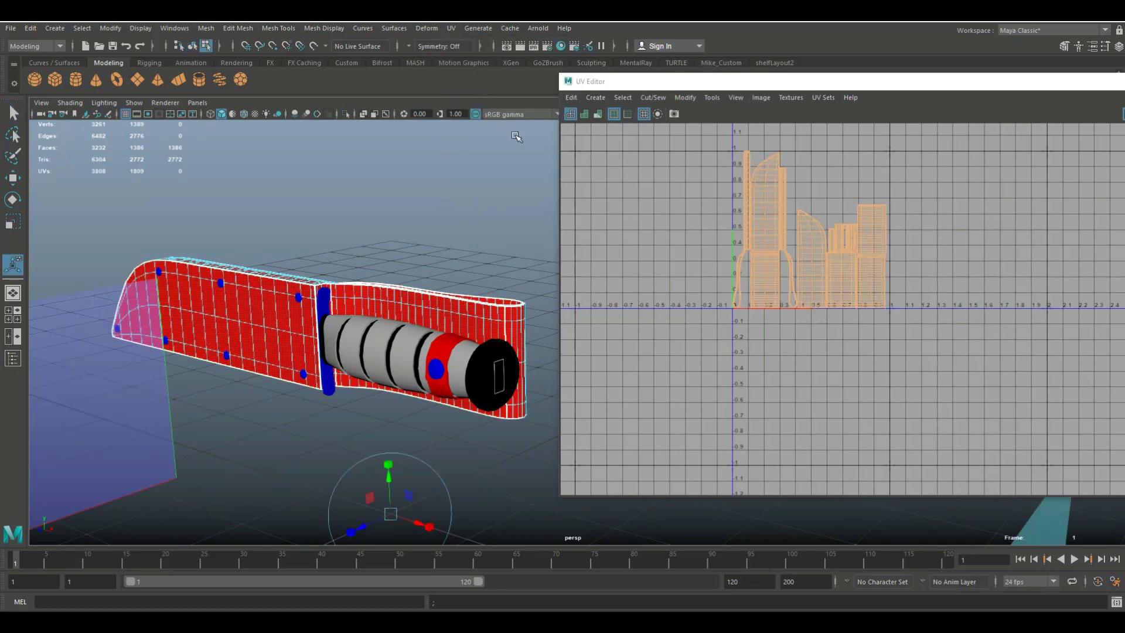
Step: Select the separate blade-shaped UV shell of the sheath's front face and move it straight up above the baseline
scroll(754, 314, "up", 3)
middle_click_drag(754, 314, 846, 477, "alt")
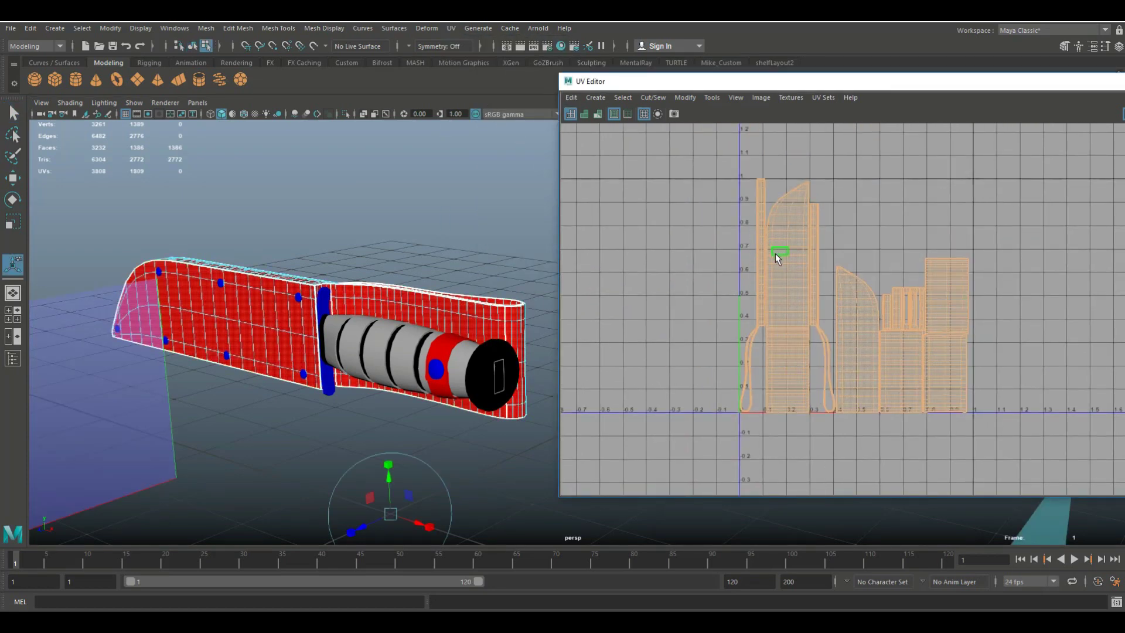
left_click(855, 323)
right_click_drag(853, 321, 810, 303)
left_click(853, 347)
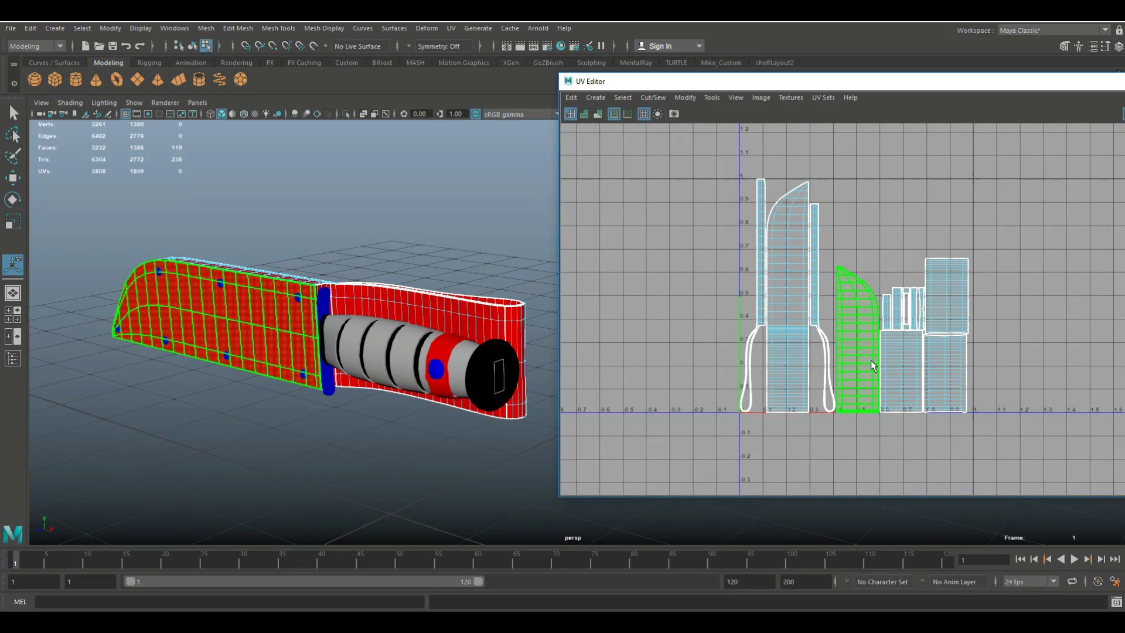
key("w")
left_click_drag(860, 326, 855, 252)
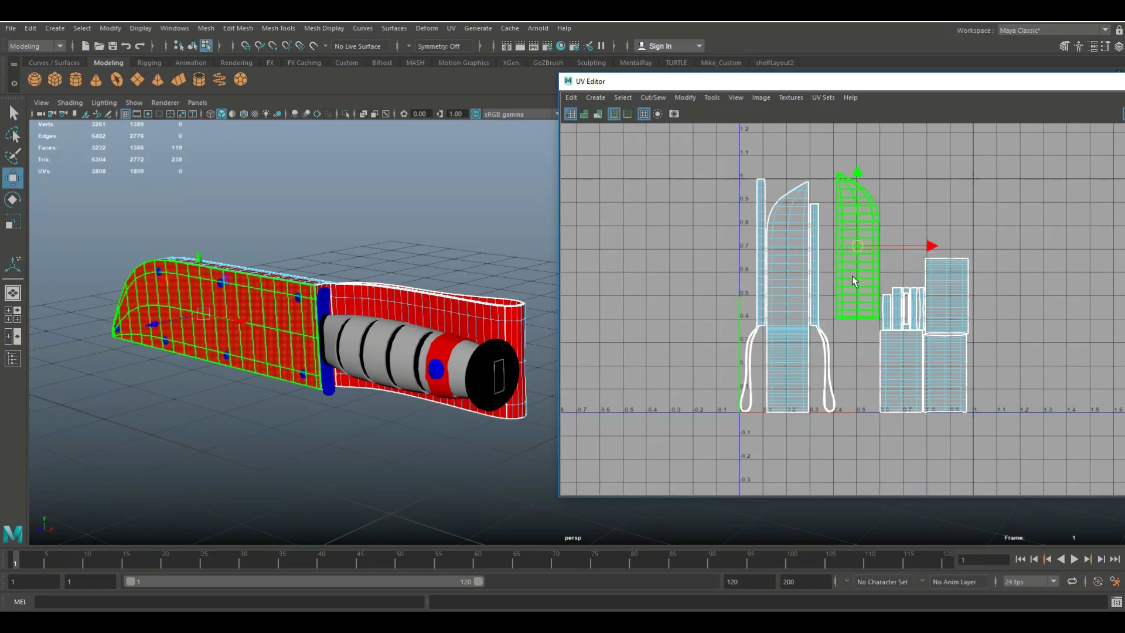
Step: Move and sew the narrow strips and the neighbouring rectangular shell onto the lower end of the raised blade-shaped shell
right_click_drag(852, 311, 848, 279)
scroll(869, 351, "up", 2)
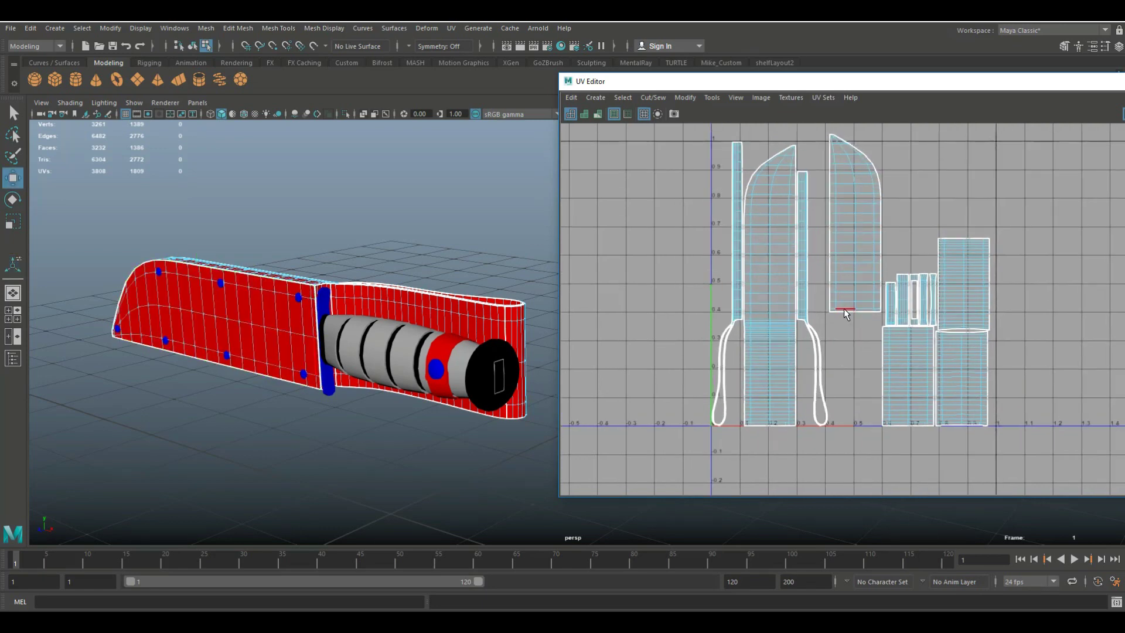
left_click(844, 311)
right_click_drag(845, 310, 906, 497)
left_click(845, 324)
key("g")
left_click(858, 419)
key("g")
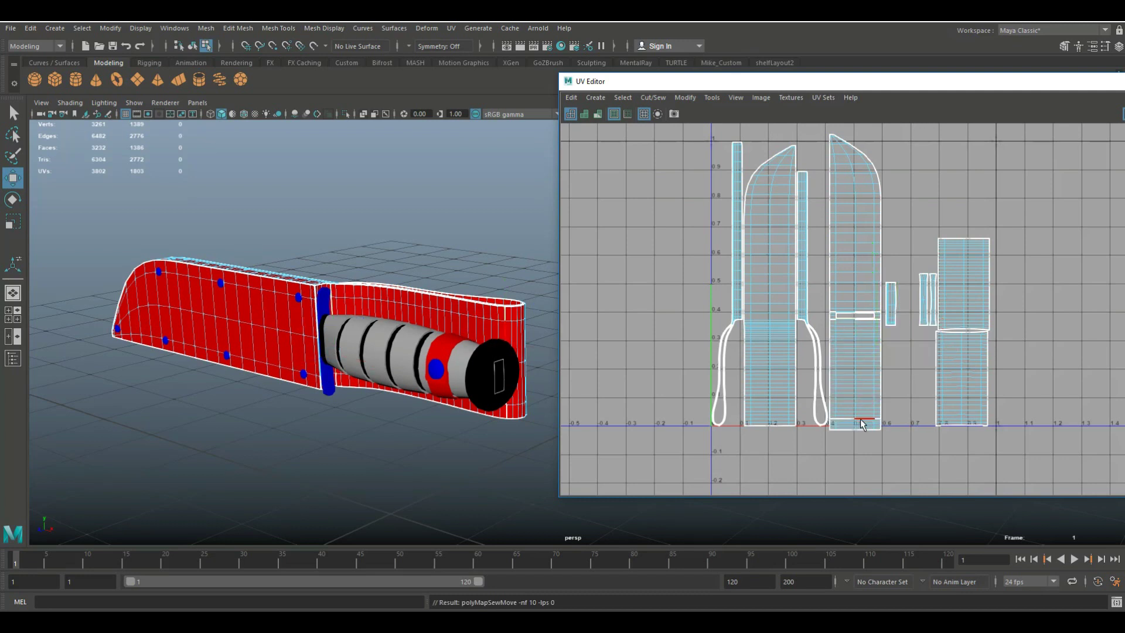
Step: Move and sew the remaining loose narrow strips onto the tall side strip's upper end and the lower rectangular shell's ends
left_click(872, 361)
key("g")
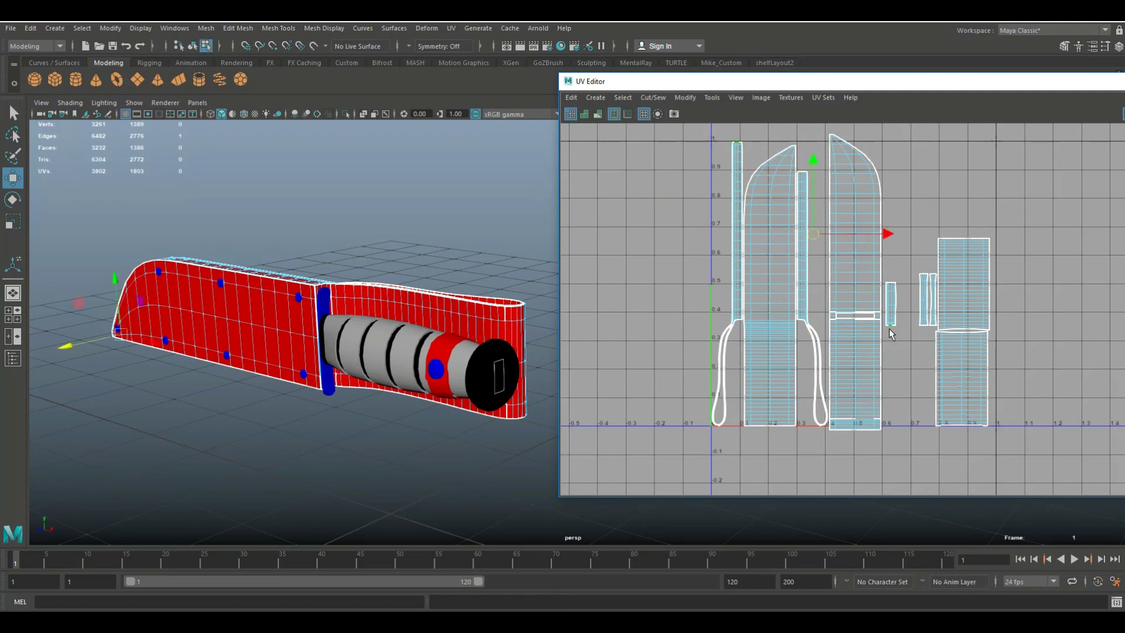
scroll(886, 325, "down", 2)
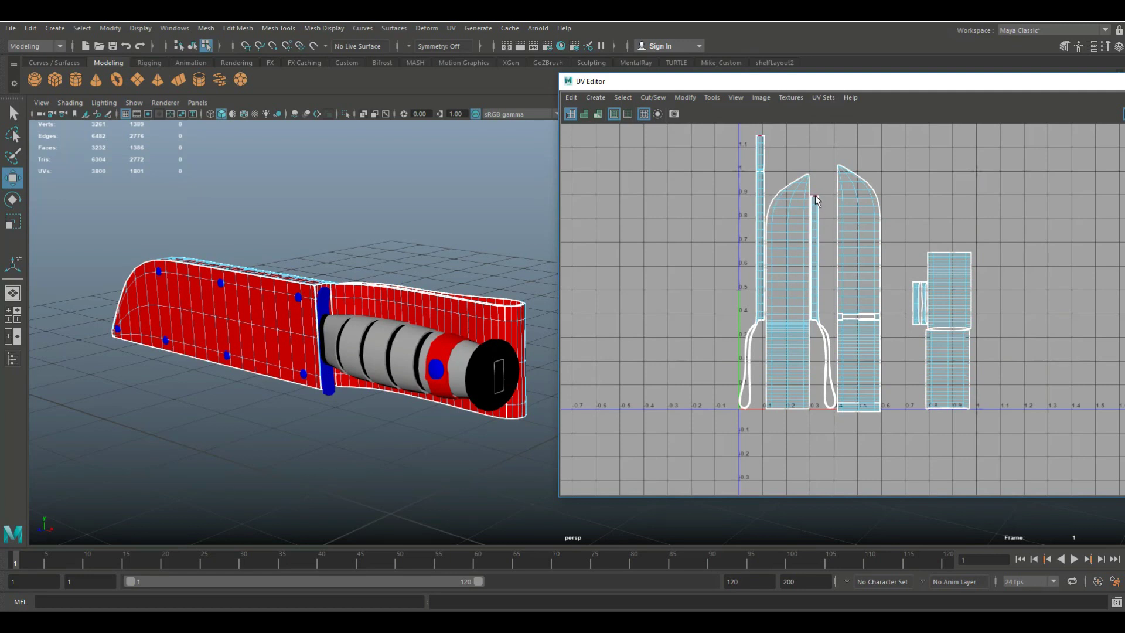
left_click(921, 294)
key("g")
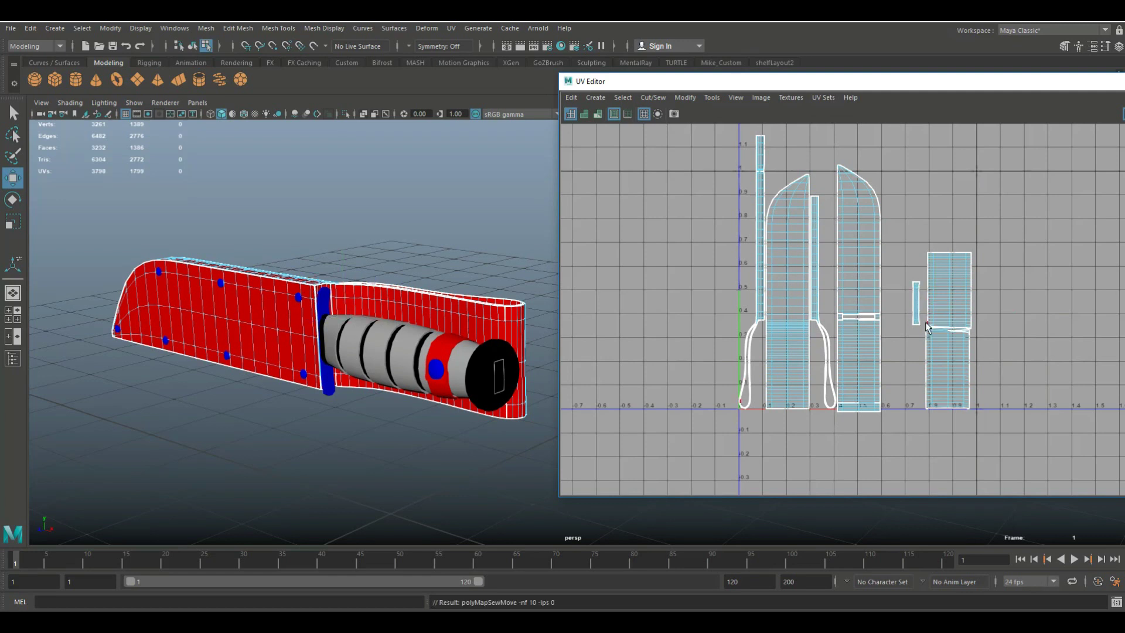
key("g")
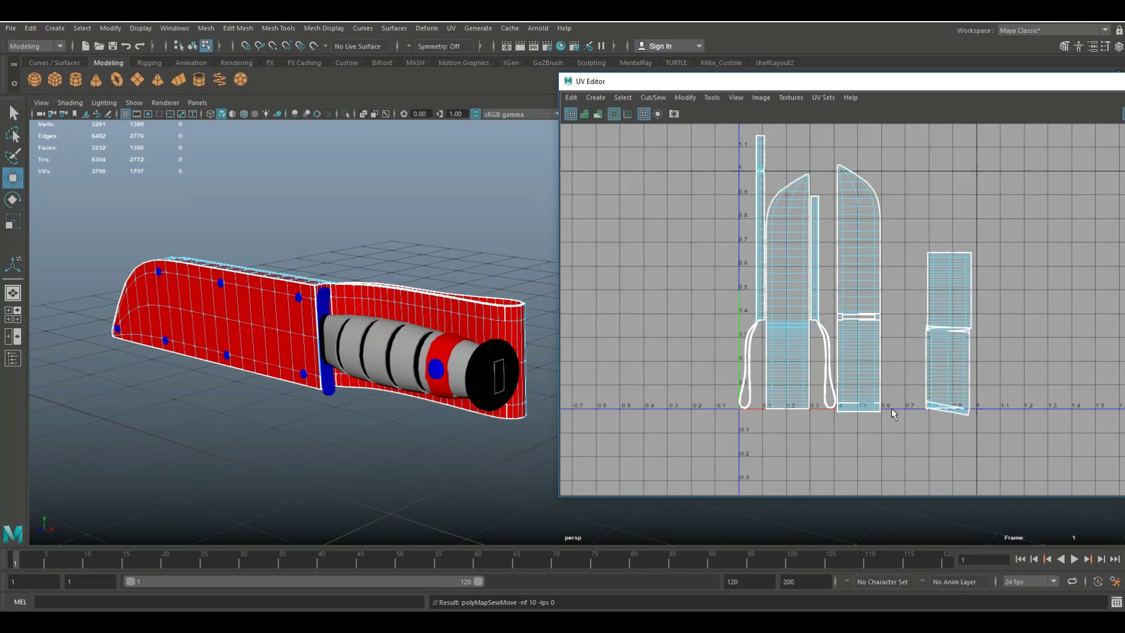
Step: Select all UVs of the sheath and unfold its shells
scroll(907, 304, "down", 2)
right_click_drag(869, 264, 819, 248)
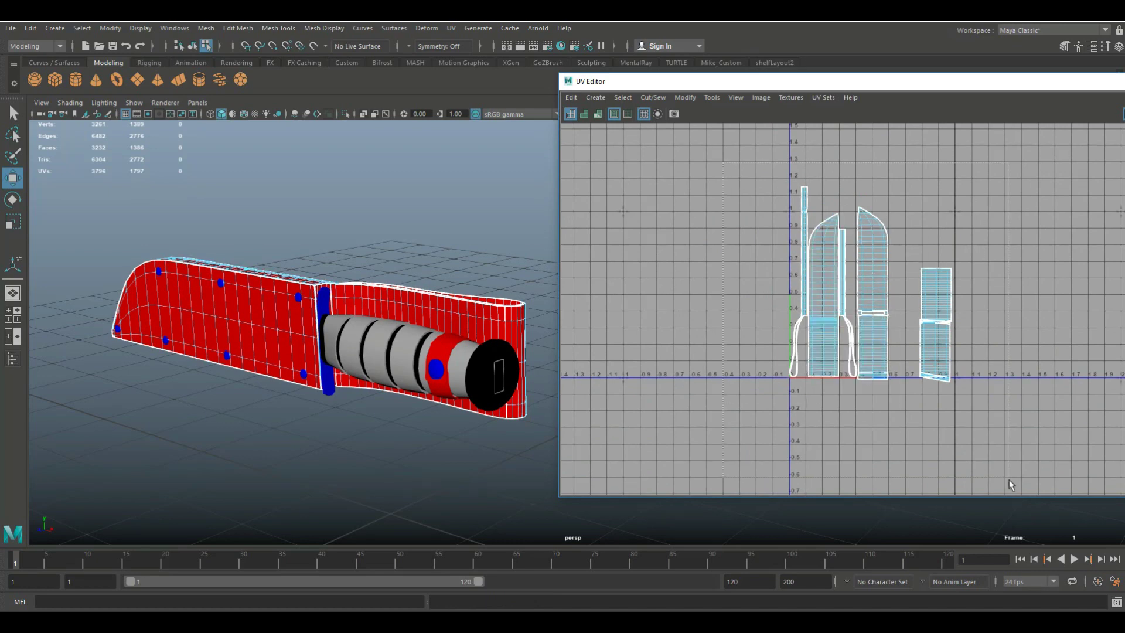
left_click(885, 339)
right_click_drag(879, 301, 943, 593)
scroll(901, 474, "up", 3)
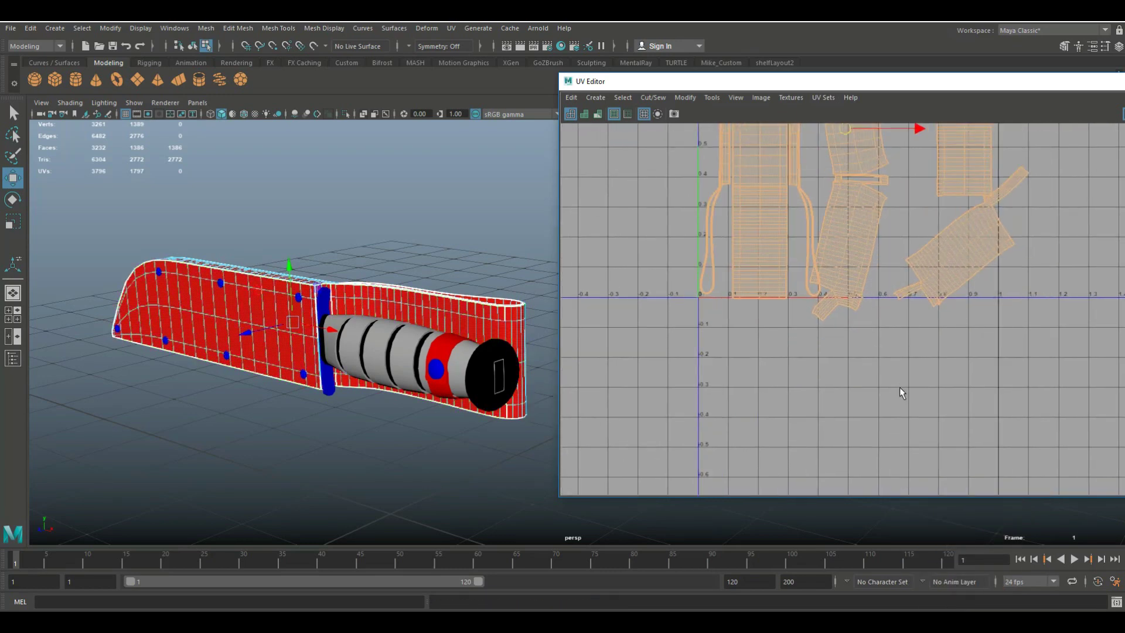
middle_click_drag(902, 368, 879, 467, "alt")
left_click(825, 392)
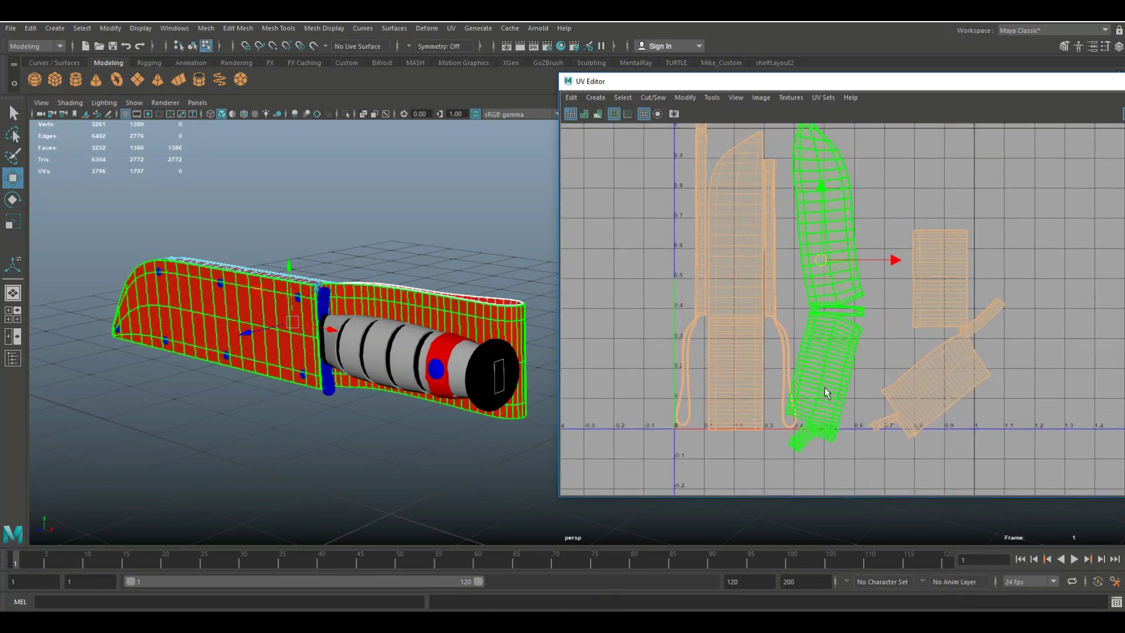
left_click(828, 351)
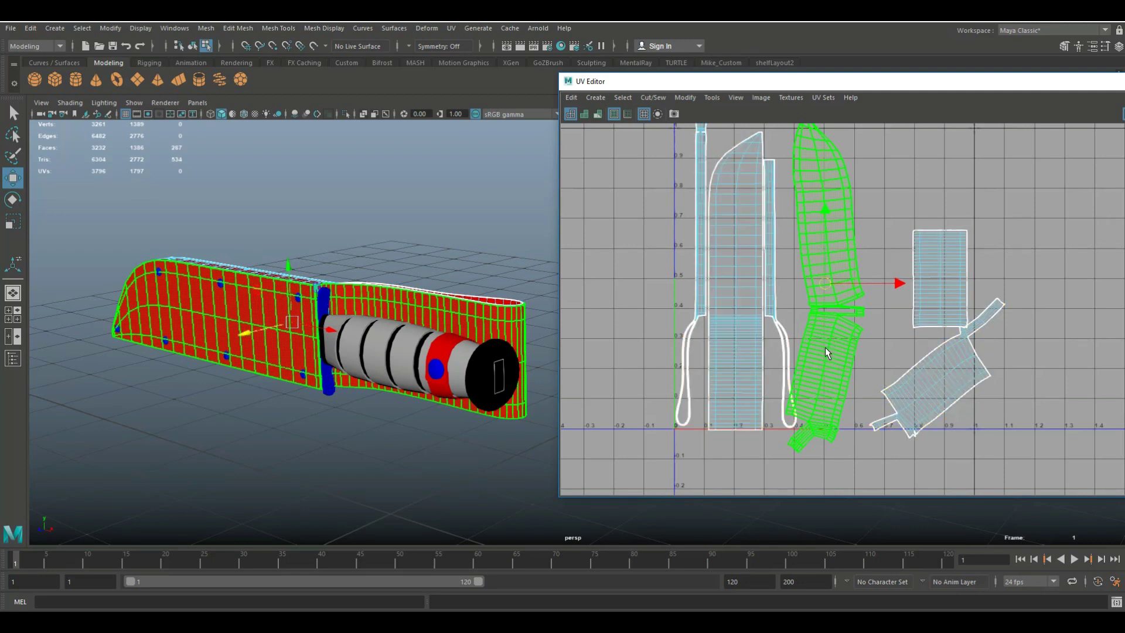
right_click_drag(825, 348, 898, 531)
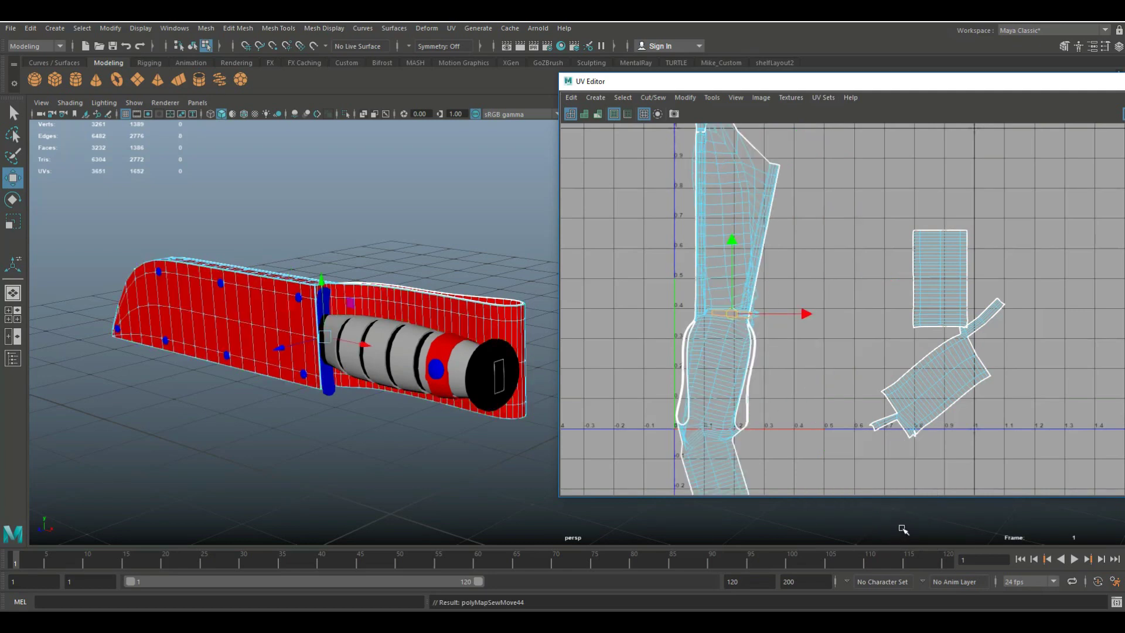
scroll(731, 369, "down", 2)
left_click(733, 364)
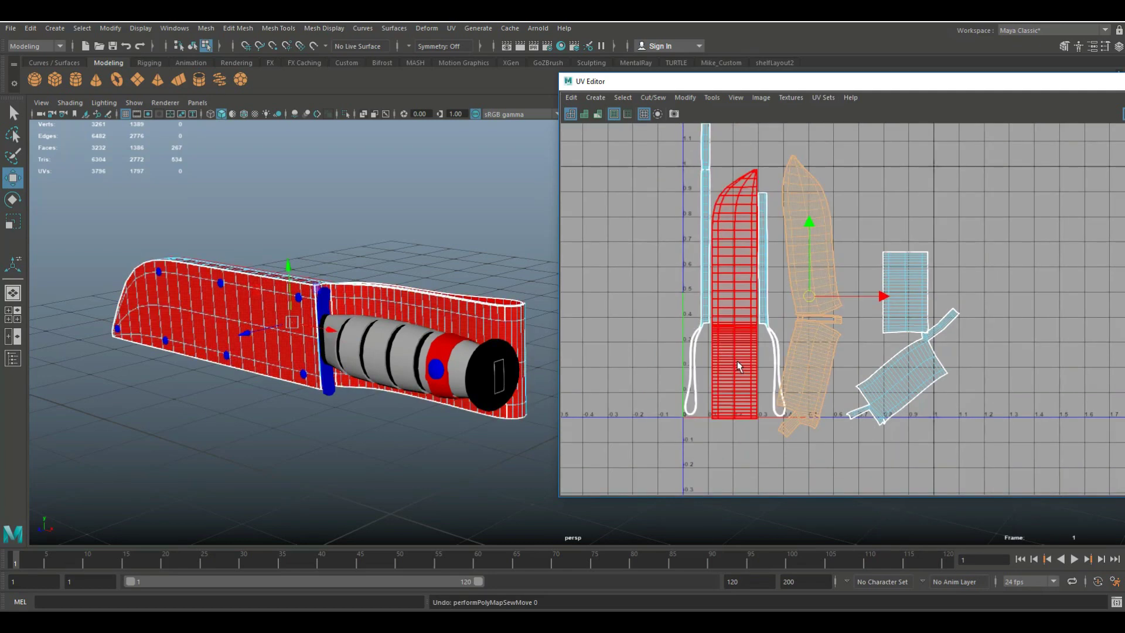
Step: Move and sew the split edges on either side of the narrow band between the blade-shaped section and the section below it
scroll(789, 381, "up", 3)
right_click_drag(866, 244, 917, 431)
left_click(865, 246)
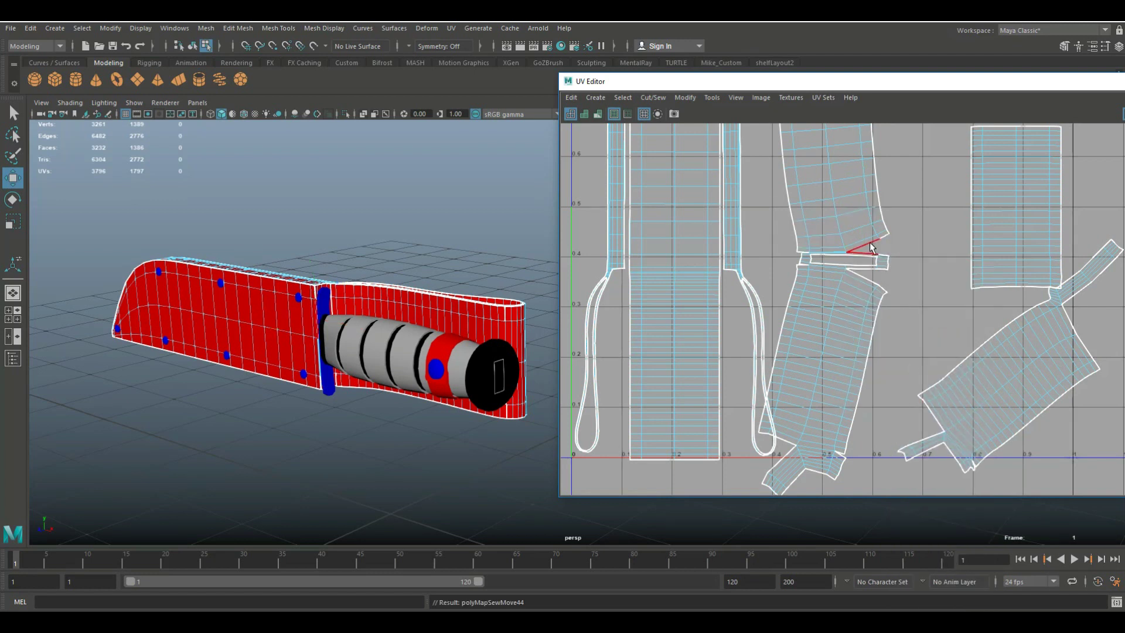
left_click(884, 240)
key("g")
left_click(864, 273)
key("g")
left_click(885, 279)
Step: Move and sew the open corner at the tilted shell's lower end and attach the separate rectangular shell there
scroll(908, 405, "down", 1)
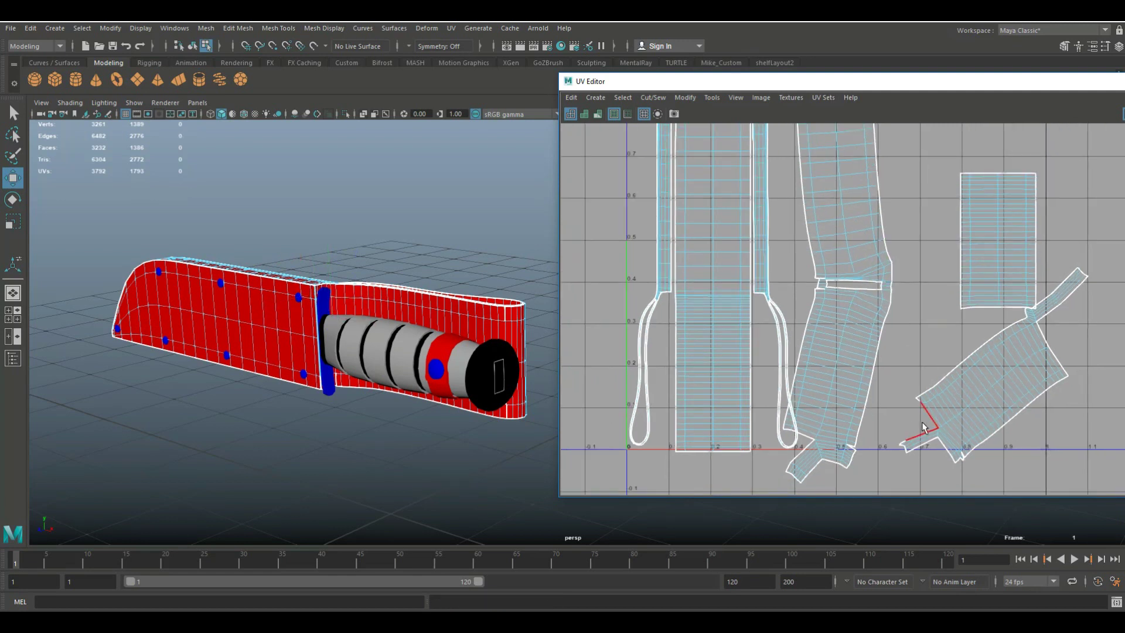
left_click(930, 421)
left_click(922, 420)
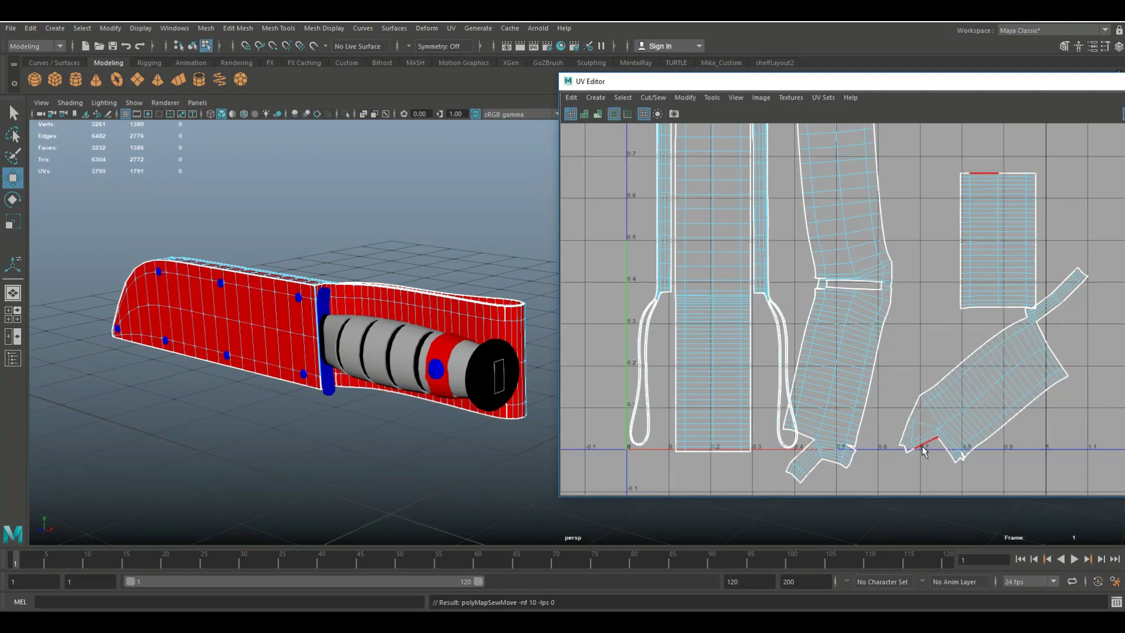
left_click(922, 448)
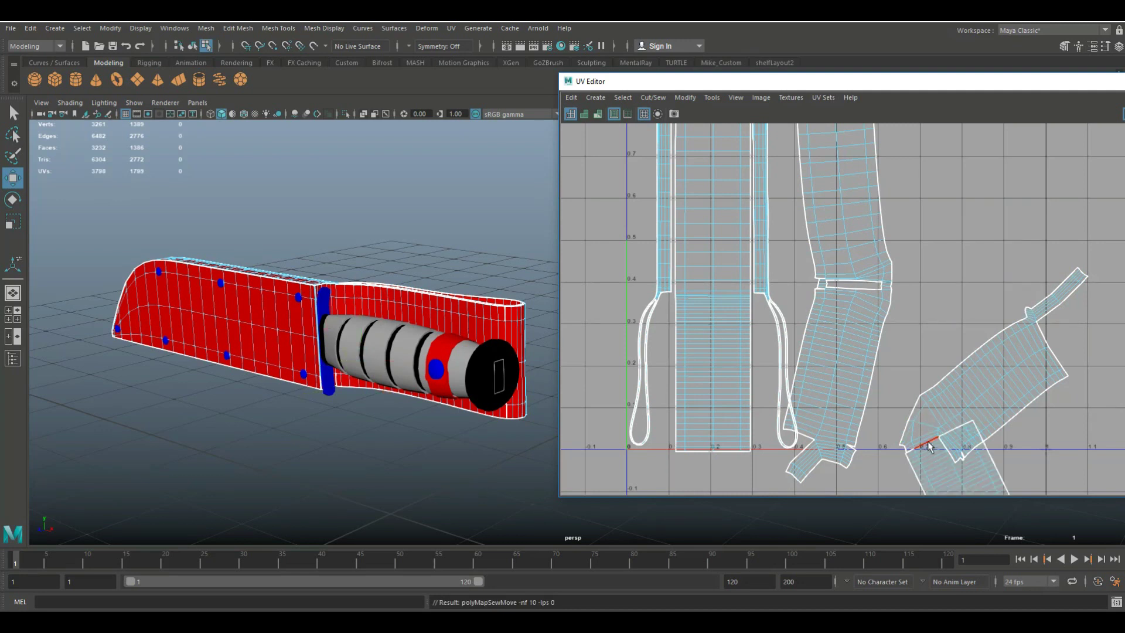
Step: Move and sew the open corner edges at the lower end of the unfolded blade-shaped shell
scroll(982, 431, "down", 2)
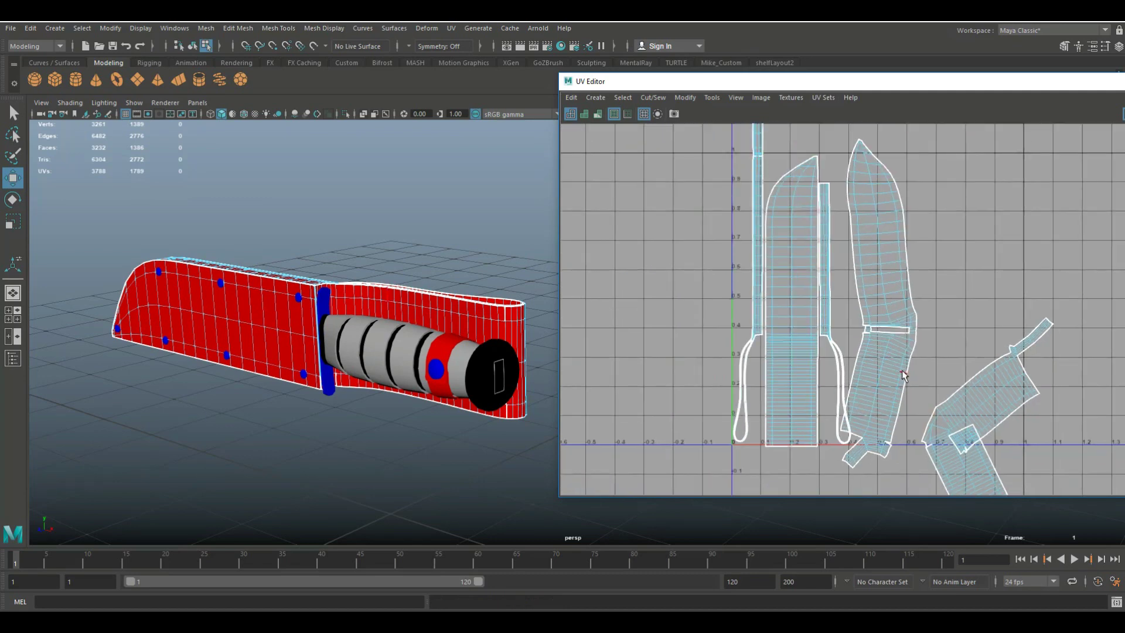
scroll(903, 375, "down", 2)
scroll(910, 410, "up", 3)
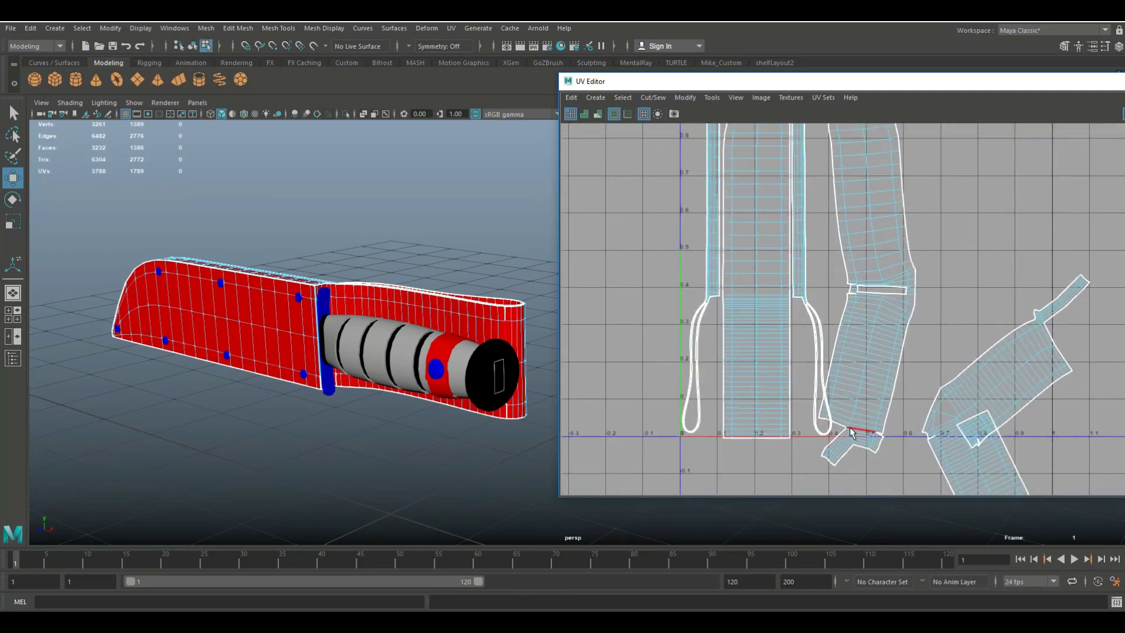
left_click(832, 426)
left_click(825, 426)
key("g")
left_click(864, 450)
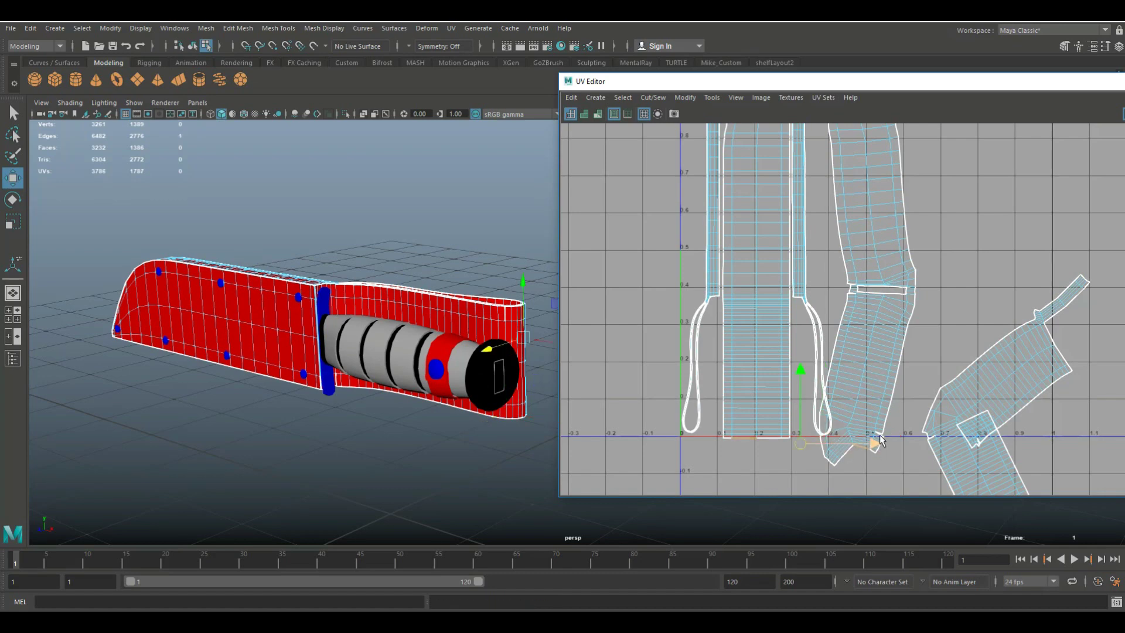
left_click(878, 434)
key("g")
Step: Move and sew the open corner edges at the upper end of the tilted rectangular shell, where its narrow strip branches off
scroll(1025, 417, "down", 2)
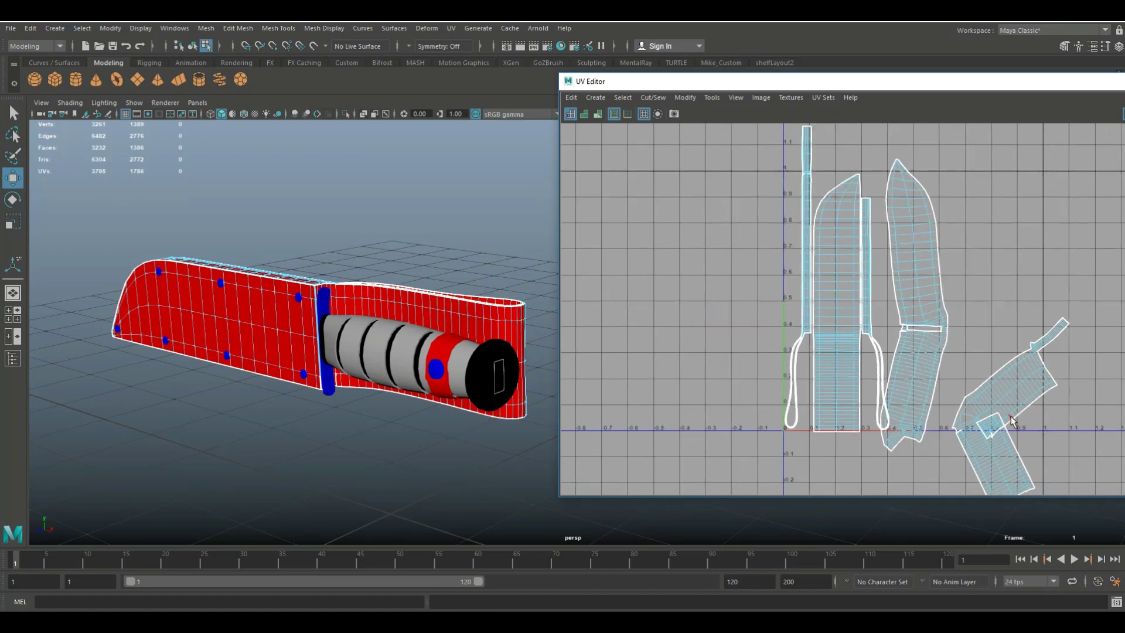
scroll(1012, 419, "down", 2)
left_click(1035, 378)
key("g")
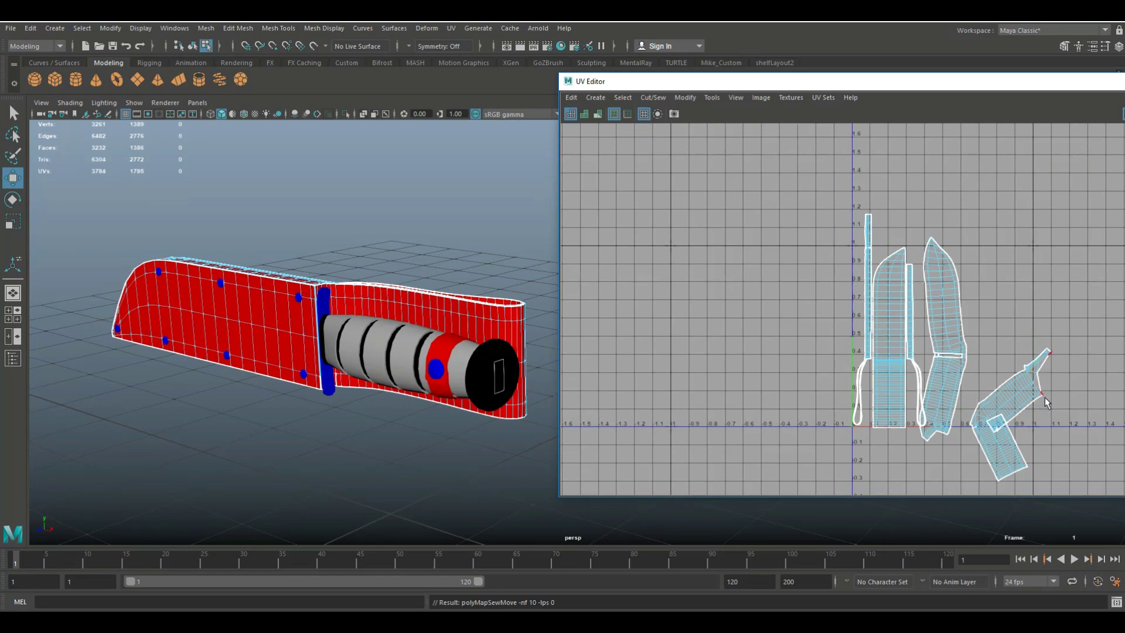
left_click(1042, 384)
key("g")
Step: Select all of the sheath's UVs and unfold the newly sewn shells
right_click_drag(1025, 387, 1003, 371)
scroll(761, 199, "down", 2)
left_click_drag(759, 182, 958, 390)
right_click_drag(901, 290, 949, 609)
scroll(913, 455, "up", 4)
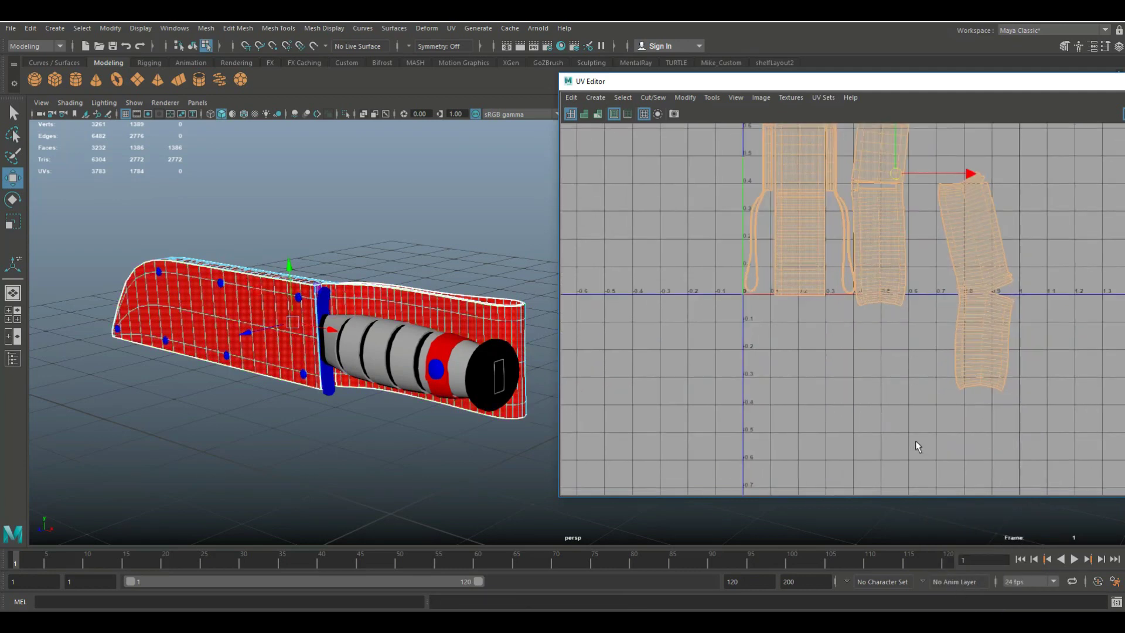
Step: Move and sew the open corner edges at the notch beside the narrow gap in the sheath's middle blade-shaped shell
middle_click_drag(905, 336, 791, 449, "alt")
scroll(793, 442, "up", 2)
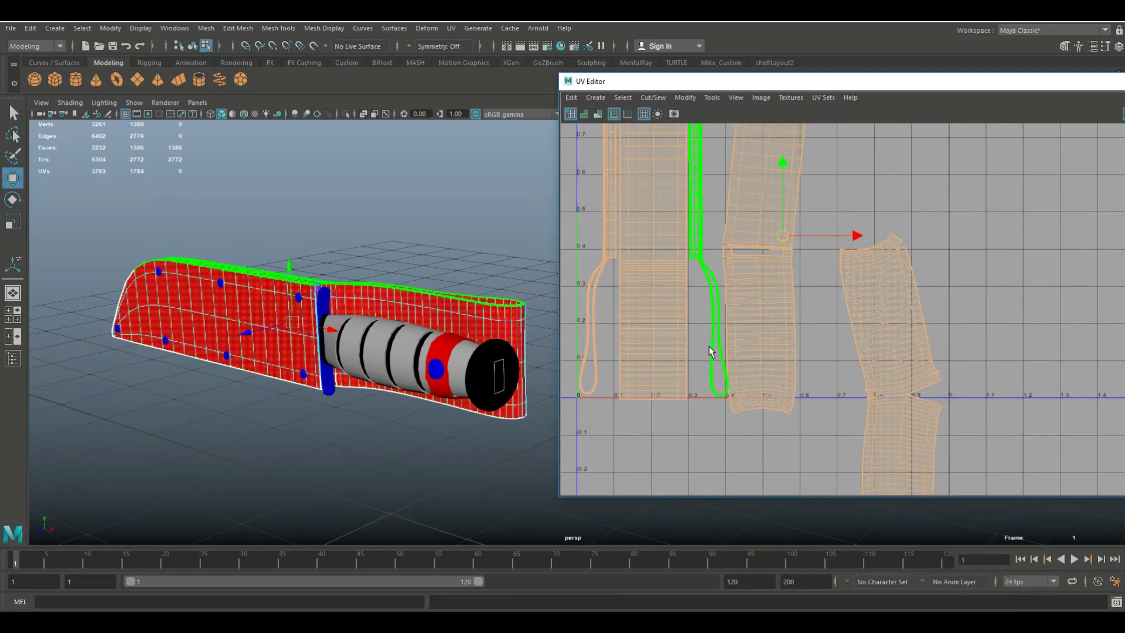
middle_click_drag(710, 349, 758, 411, "alt")
left_click(787, 305)
right_click_drag(799, 289, 789, 257)
left_click(786, 324)
scroll(779, 317, "up", 2)
left_click(772, 302)
right_click_drag(771, 300, 837, 482)
left_click(775, 302)
key("g")
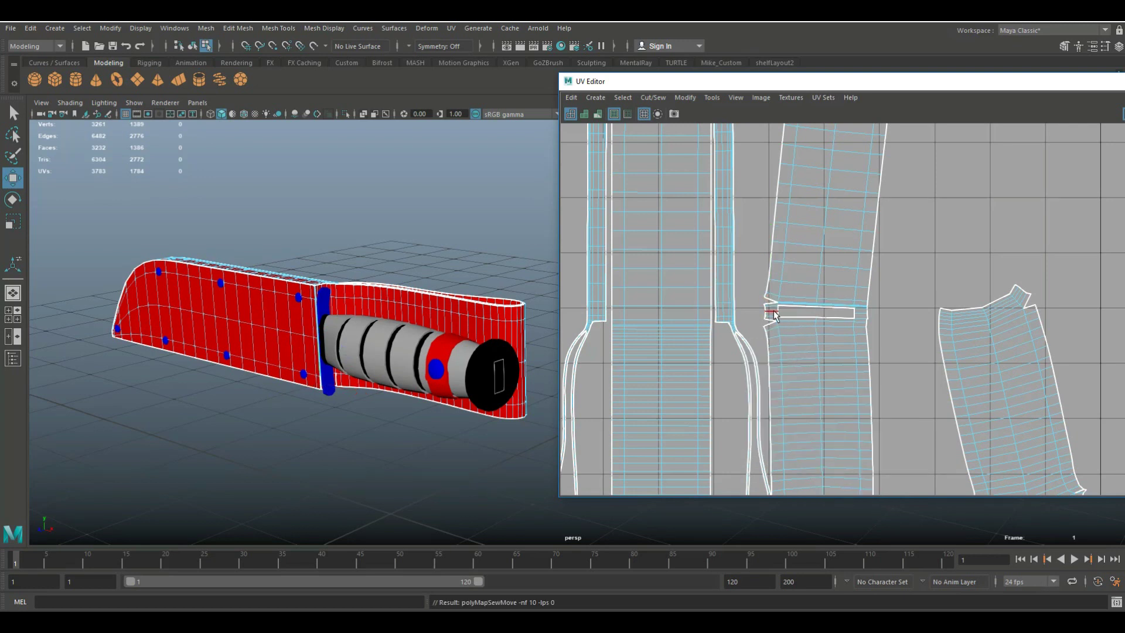
left_click(772, 305)
right_click_drag(772, 306, 772, 310)
left_click(772, 315)
key("g")
Step: Move and sew the open corner at the tilted shell's upper end and the wedge-shaped split halfway down its side
left_click(1033, 309)
right_click_drag(1033, 310, 1034, 320)
middle_click_drag(937, 404, 812, 164, "alt")
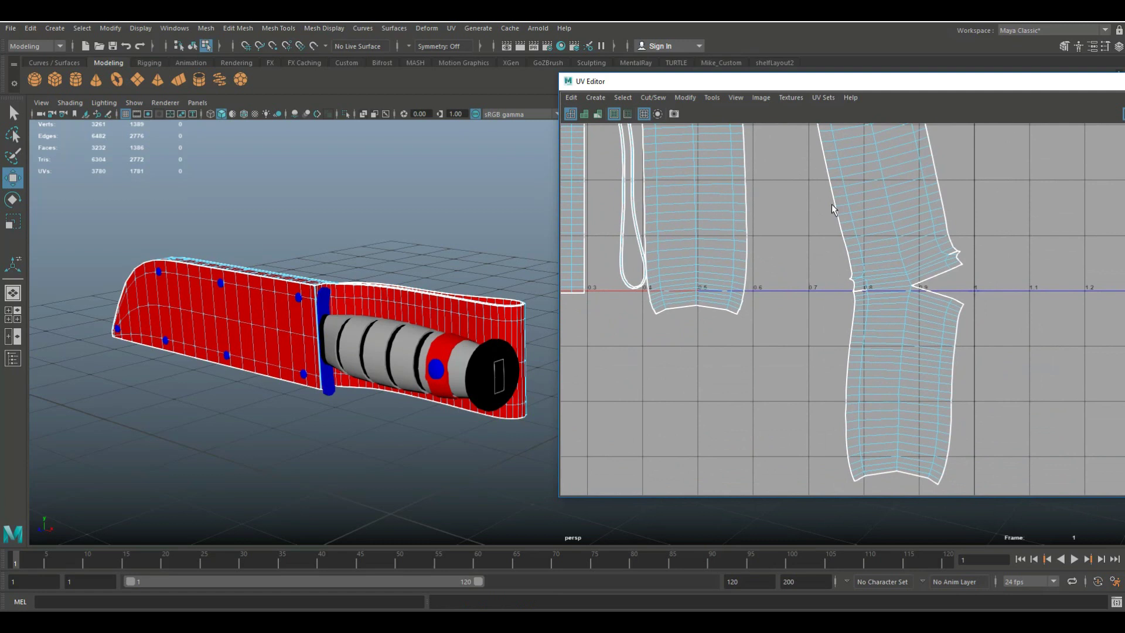
left_click(863, 296)
key("g")
left_click(921, 285)
key("g")
right_click_drag(955, 278, 958, 274)
Step: Select all of the sheath's UV shells and unfold them again
scroll(932, 319, "down", 6)
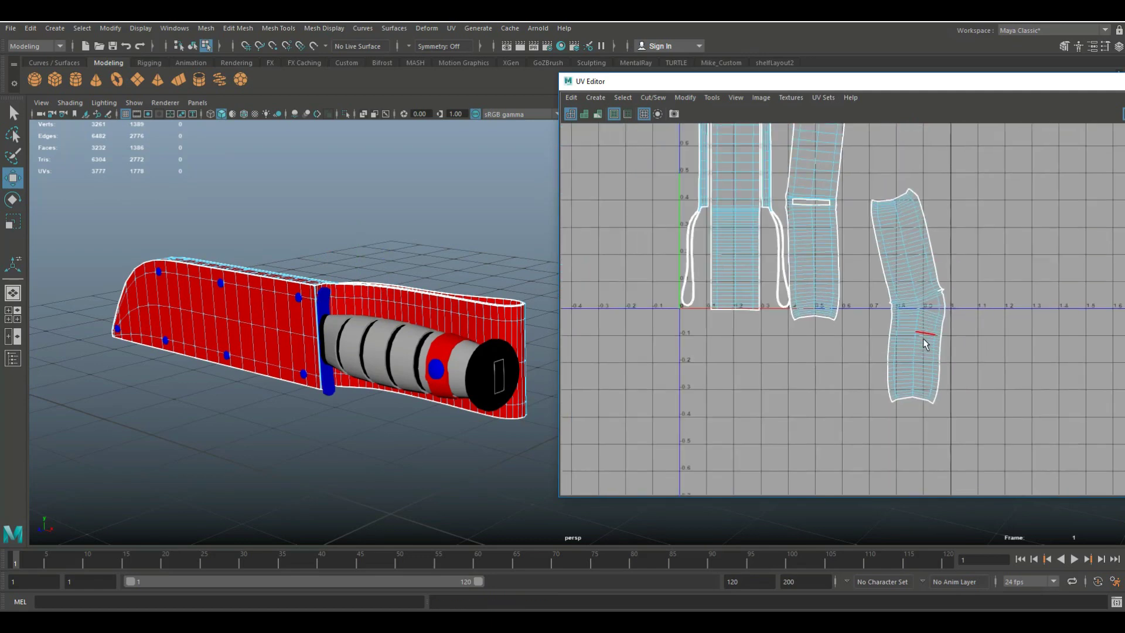
right_click_drag(871, 228, 815, 214)
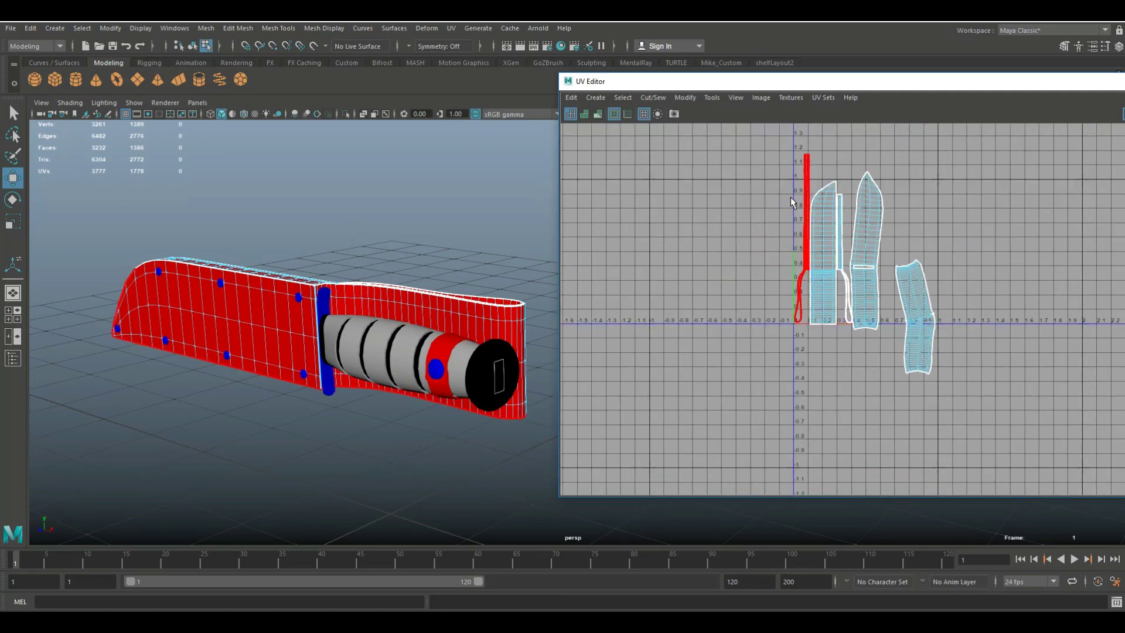
left_click_drag(1008, 516, 1008, 516)
right_click_drag(869, 237, 929, 610)
scroll(911, 469, "up", 5)
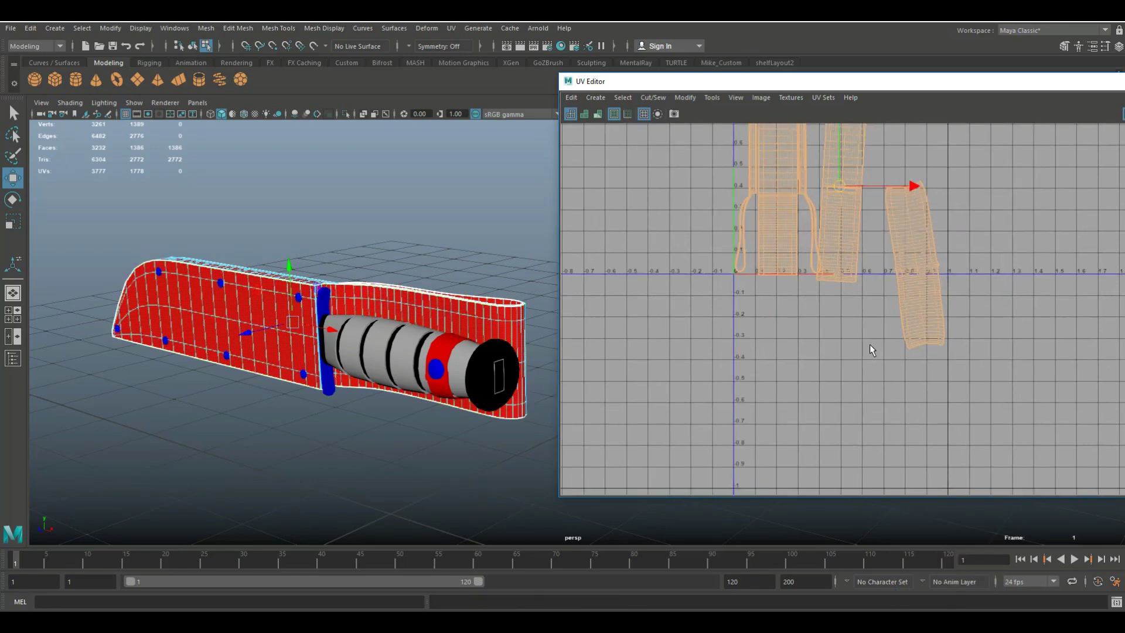
scroll(845, 367, "up", 3)
middle_click_drag(779, 230, 849, 481, "alt")
scroll(832, 440, "up", 5)
scroll(828, 433, "down", 6)
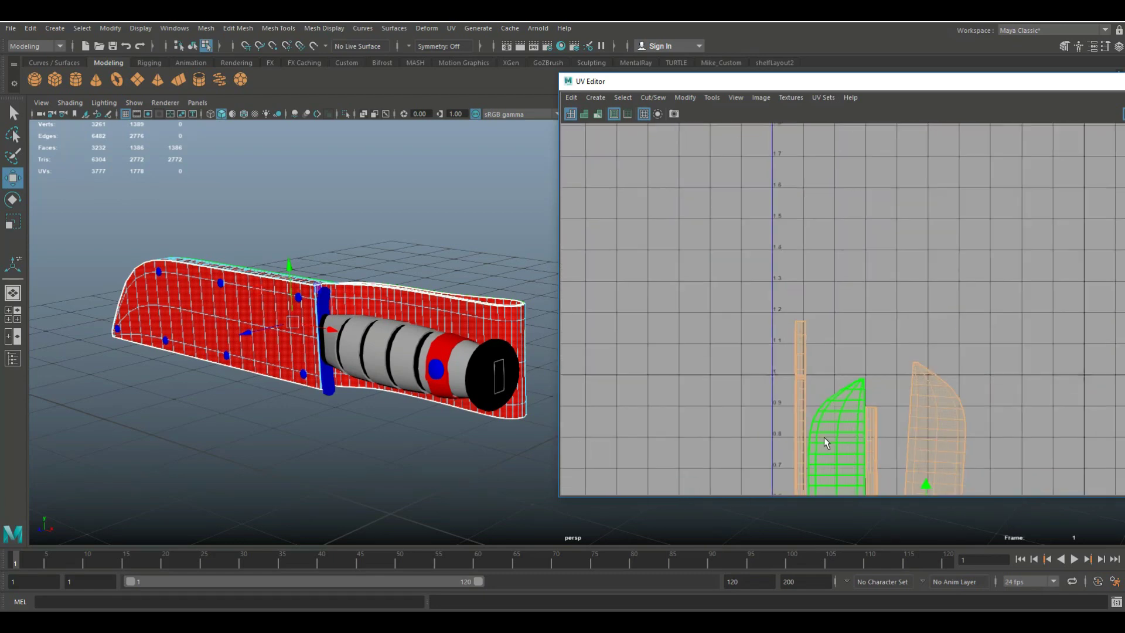
Step: Open the Outliner and select the Nails group
right_click_drag(460, 457, 388, 456, "alt")
middle_click_drag(388, 456, 405, 430, "alt")
scroll(397, 408, "up", 5)
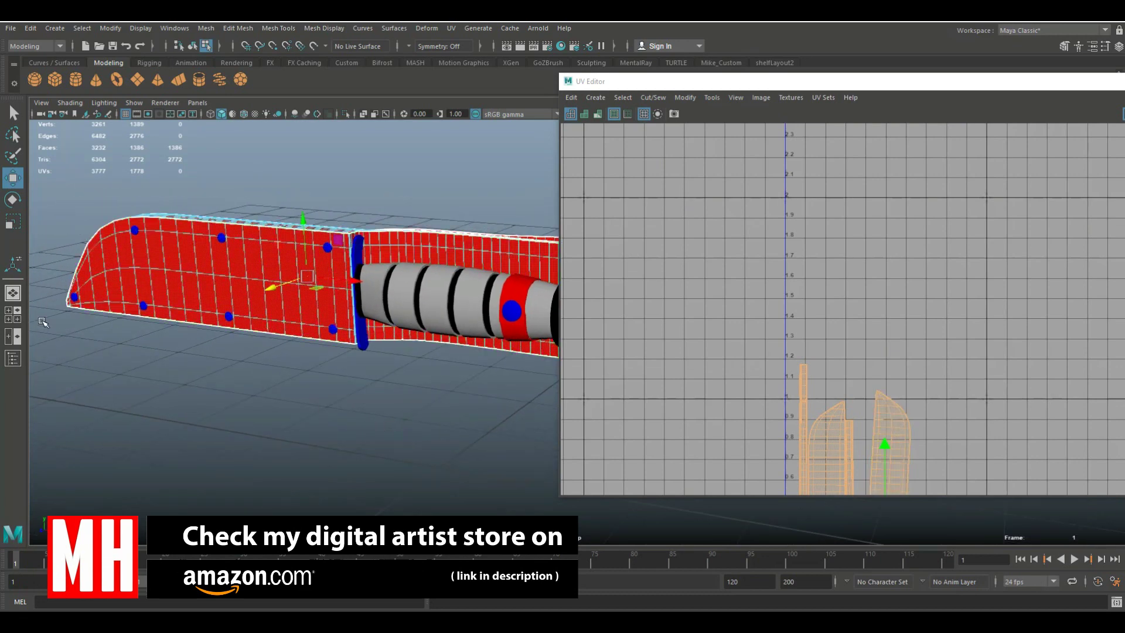
left_click(13, 358)
left_click(128, 277)
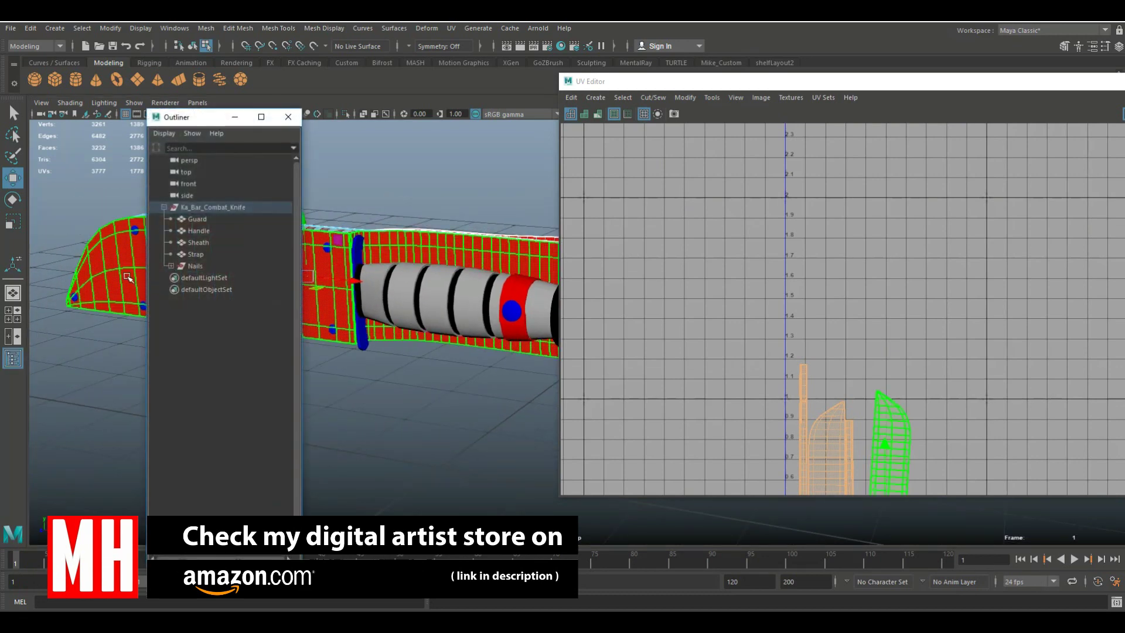
left_click(194, 267)
scroll(873, 422, "down", 6)
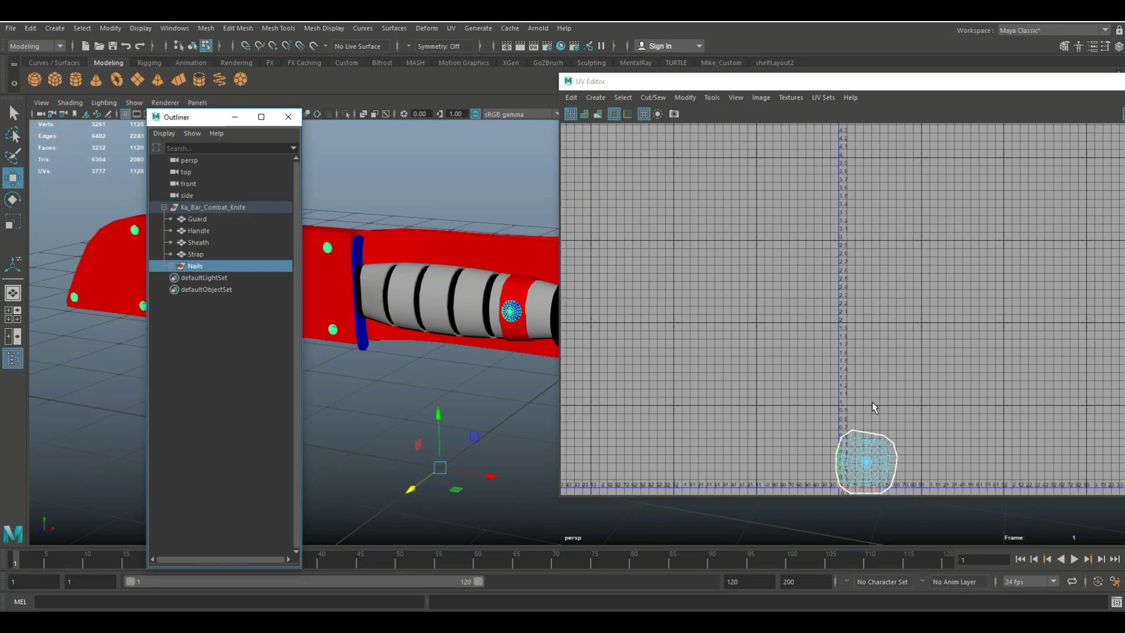
Step: Select all the nails' overlapping UV shells and lay them out separately within the 0 to 1 UV tile
middle_click_drag(836, 414, 772, 312, "alt")
scroll(771, 311, "up", 8)
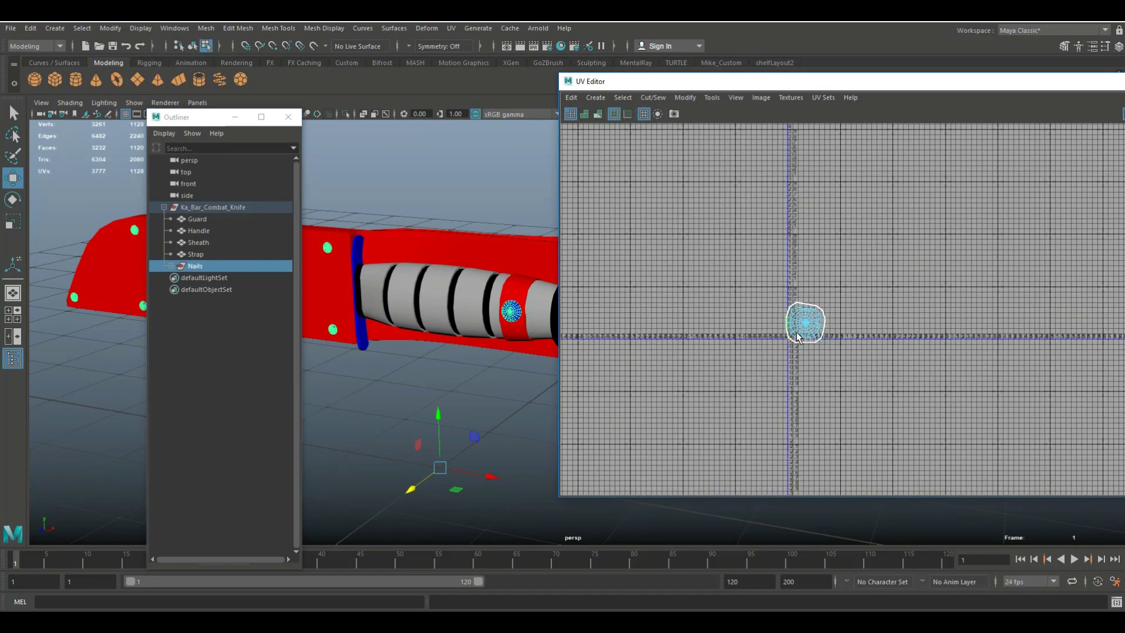
middle_click_drag(784, 362, 769, 387, "alt")
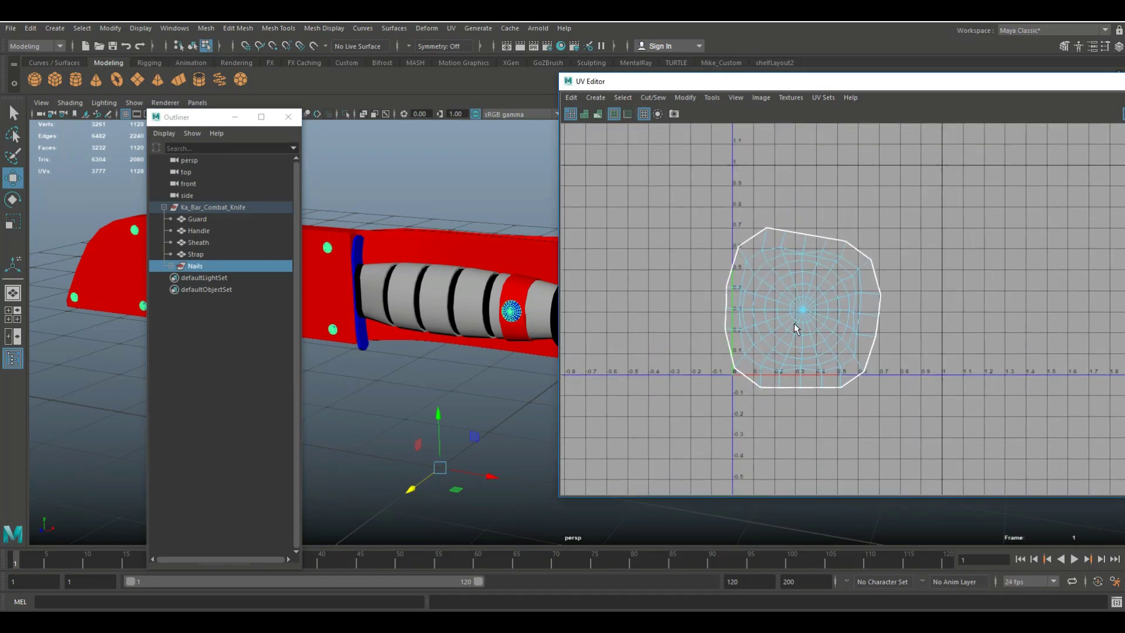
right_click_drag(789, 286, 755, 273)
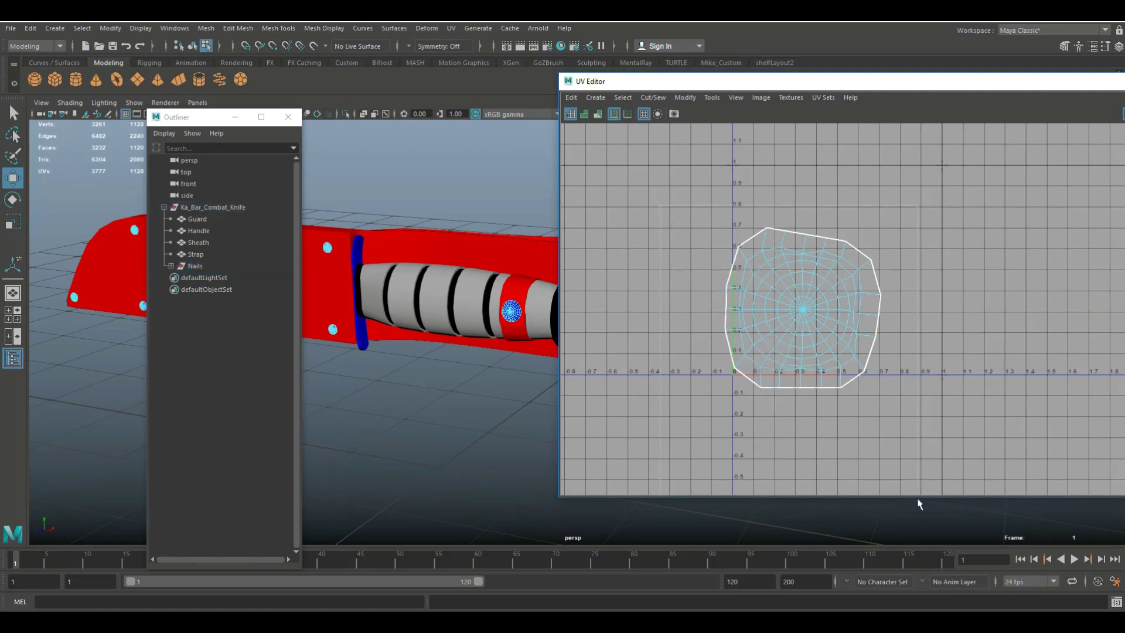
left_click_drag(917, 499, 921, 510)
right_click_drag(789, 290, 838, 432)
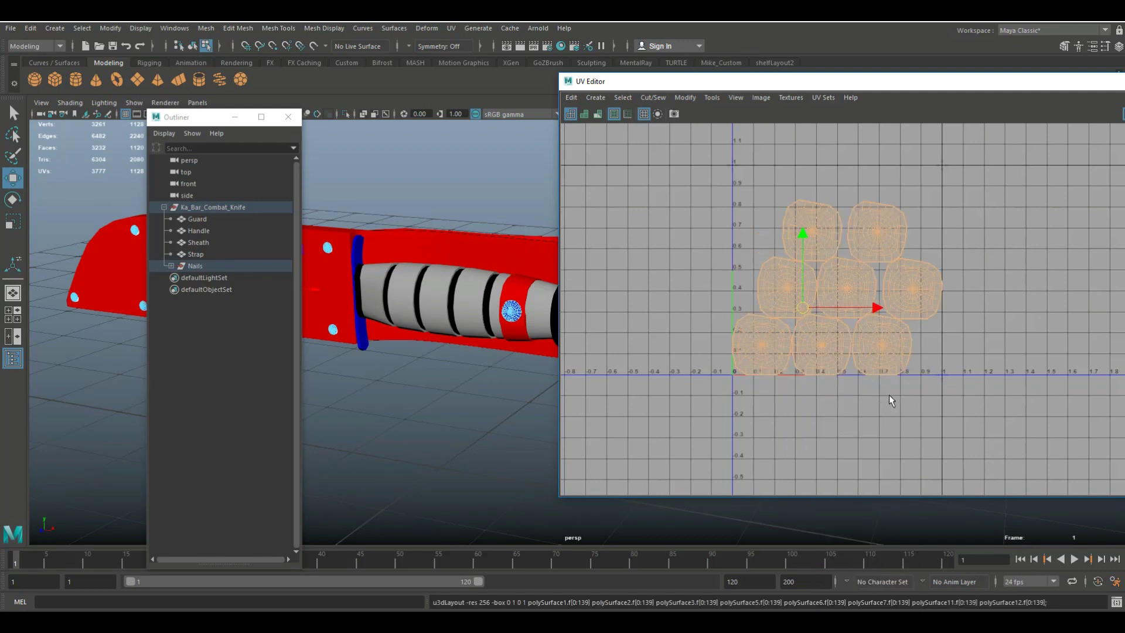
Step: Select all of the laid-out nail shells and unfold them
right_click_drag(892, 236, 844, 220)
left_click_drag(651, 171, 971, 441)
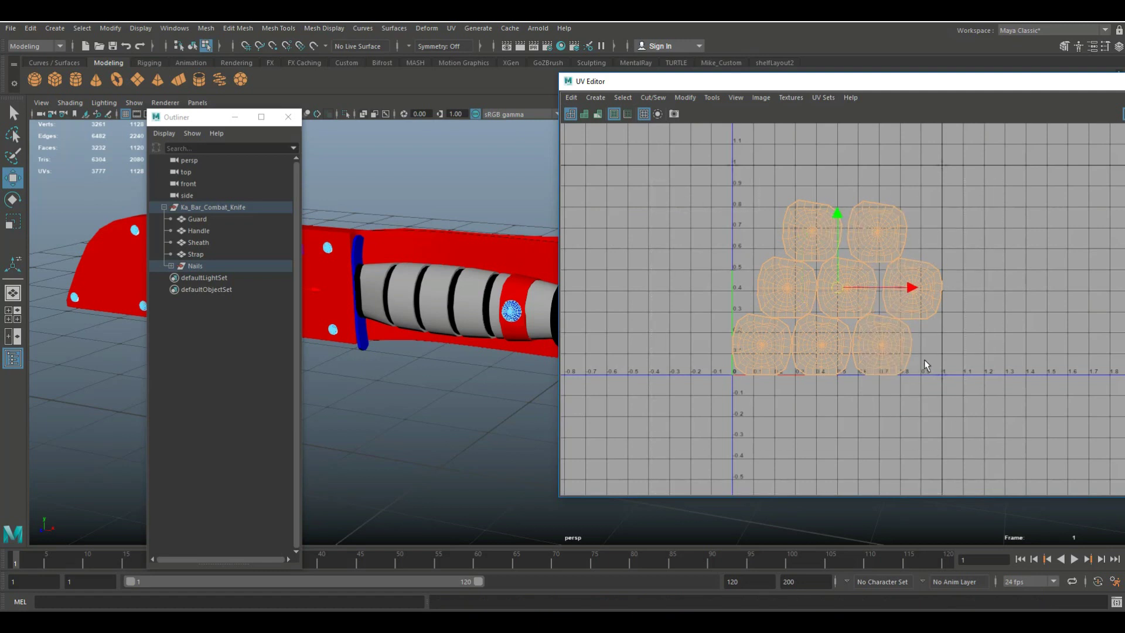
right_click_drag(881, 239, 948, 595)
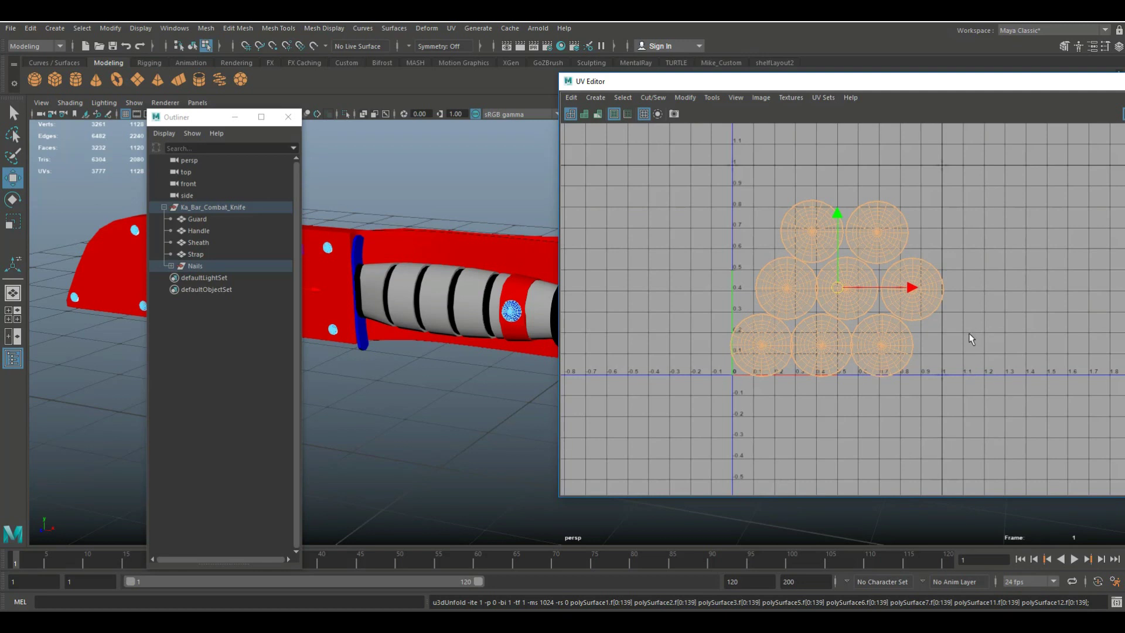
scroll(971, 339, "up", 1)
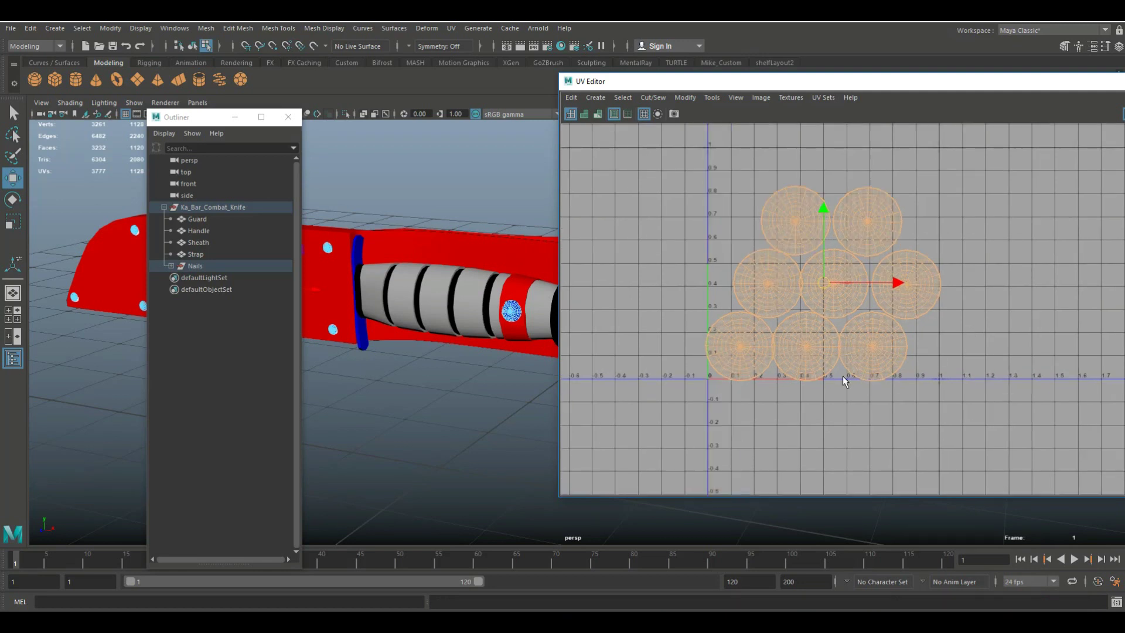
Step: Minimize the Outliner, select every part of the knife and select all of their UV shells
left_click(235, 116)
scroll(267, 363, "down", 5)
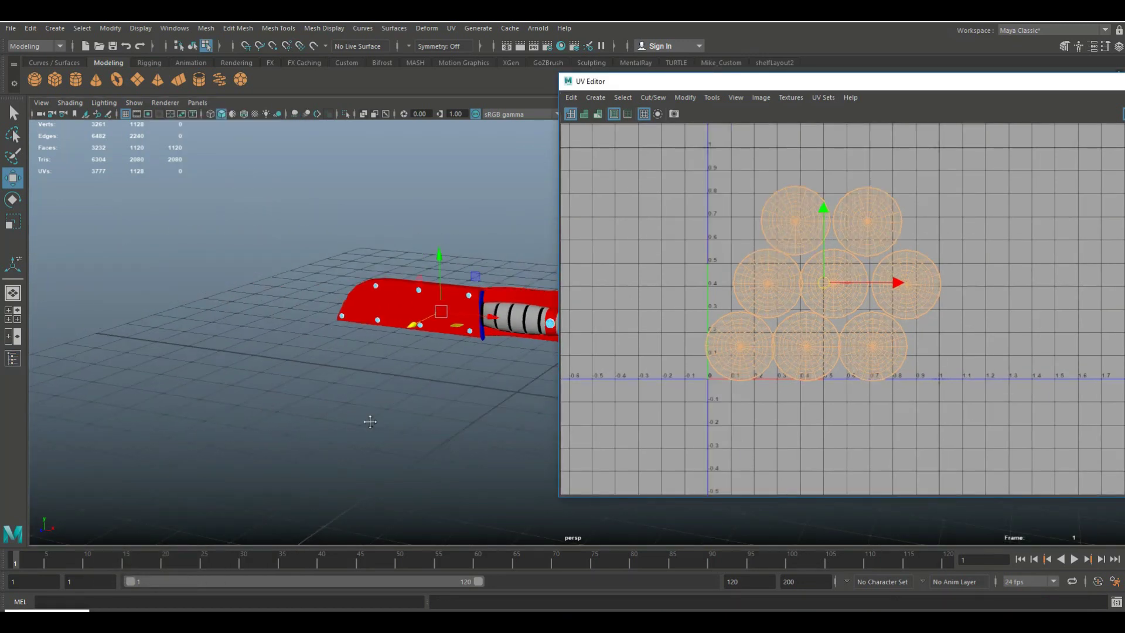
middle_click_drag(369, 422, 238, 398, "alt")
right_click_drag(347, 284, 397, 264)
left_click_drag(140, 229, 450, 468)
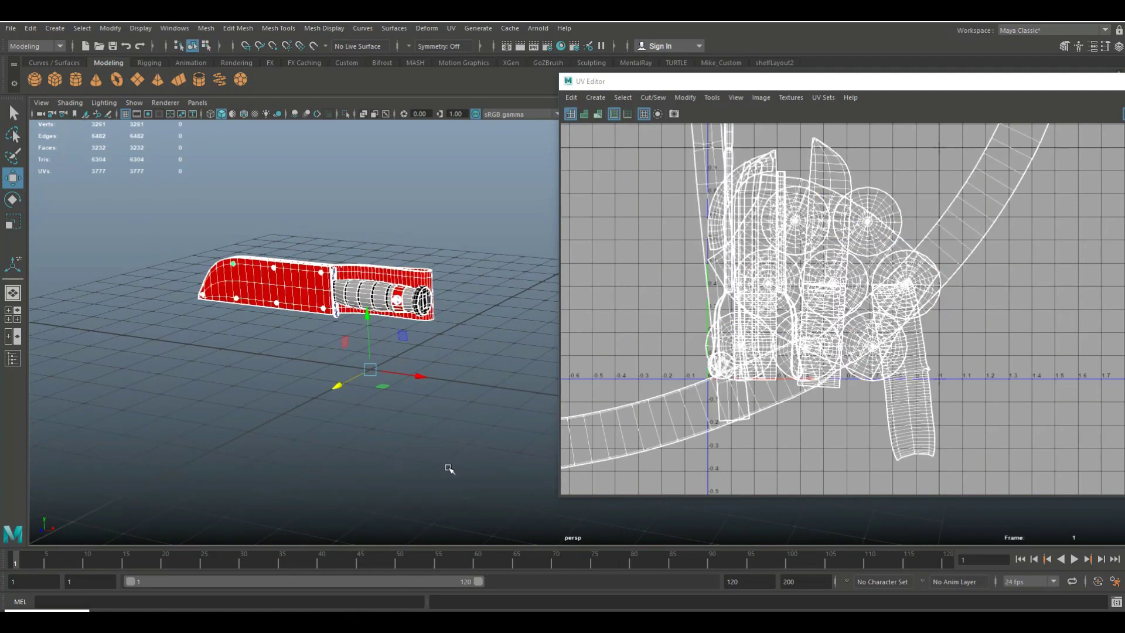
scroll(775, 379, "down", 4)
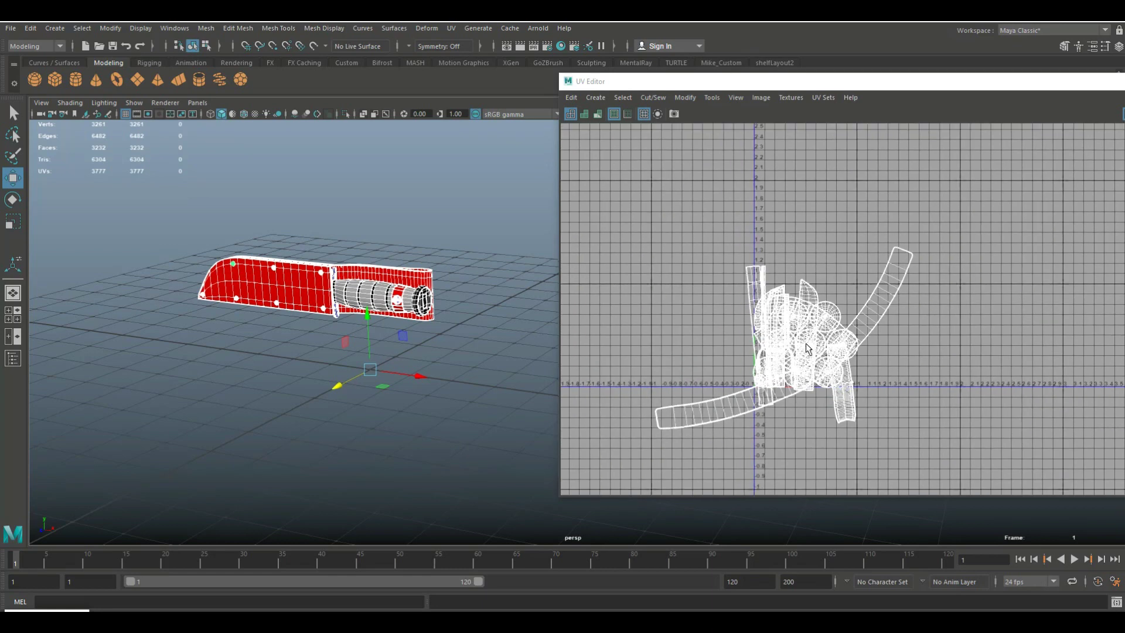
right_click_drag(789, 313, 741, 294)
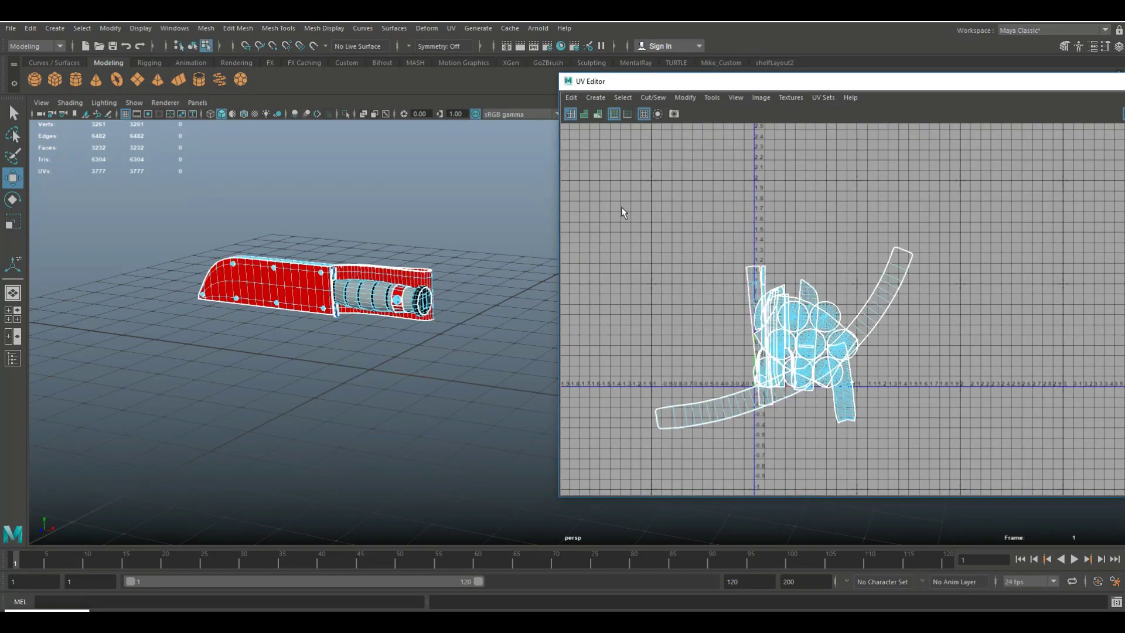
left_click_drag(960, 524, 958, 518)
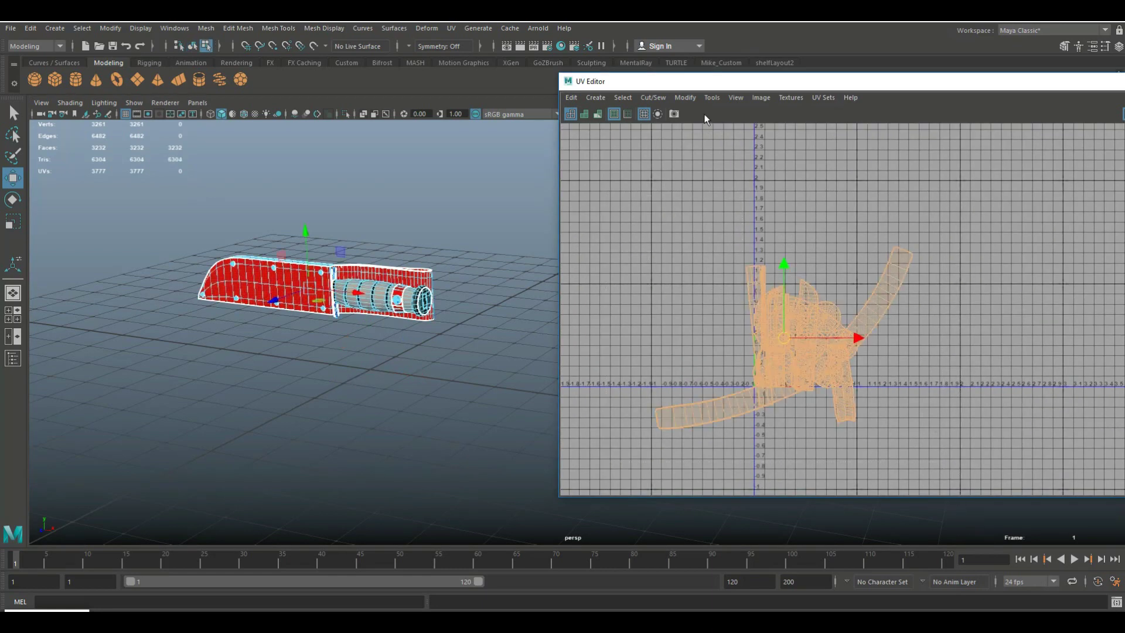
Step: Unfold all the selected UV shells of the knife together
right_click_drag(772, 324, 772, 324)
mouse_move(772, 428)
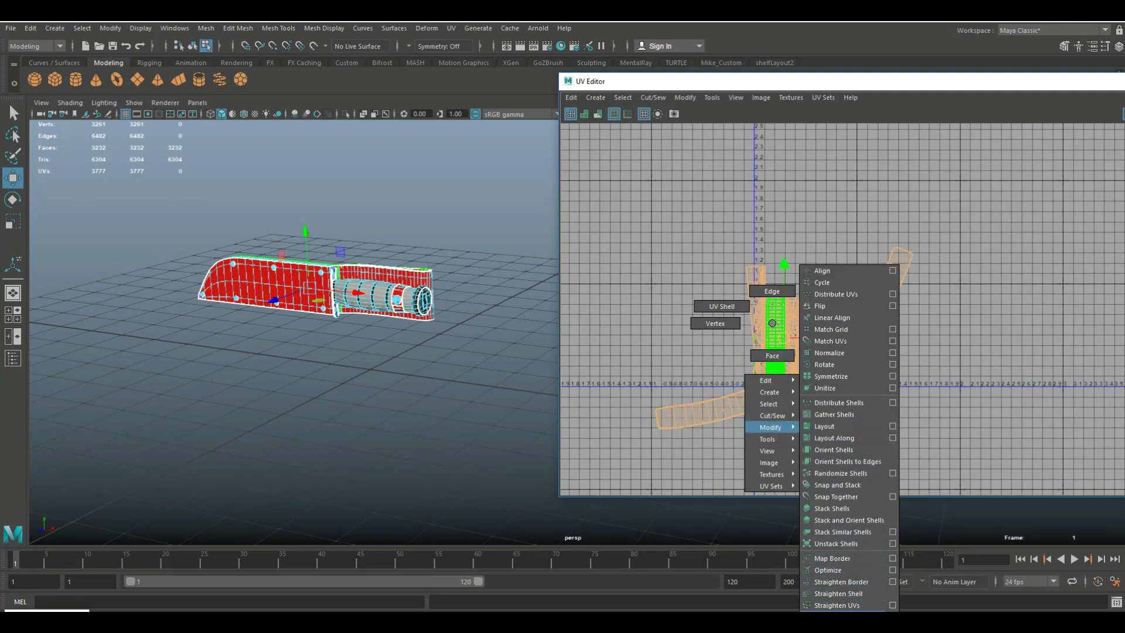
right_click_drag(837, 616, 836, 615)
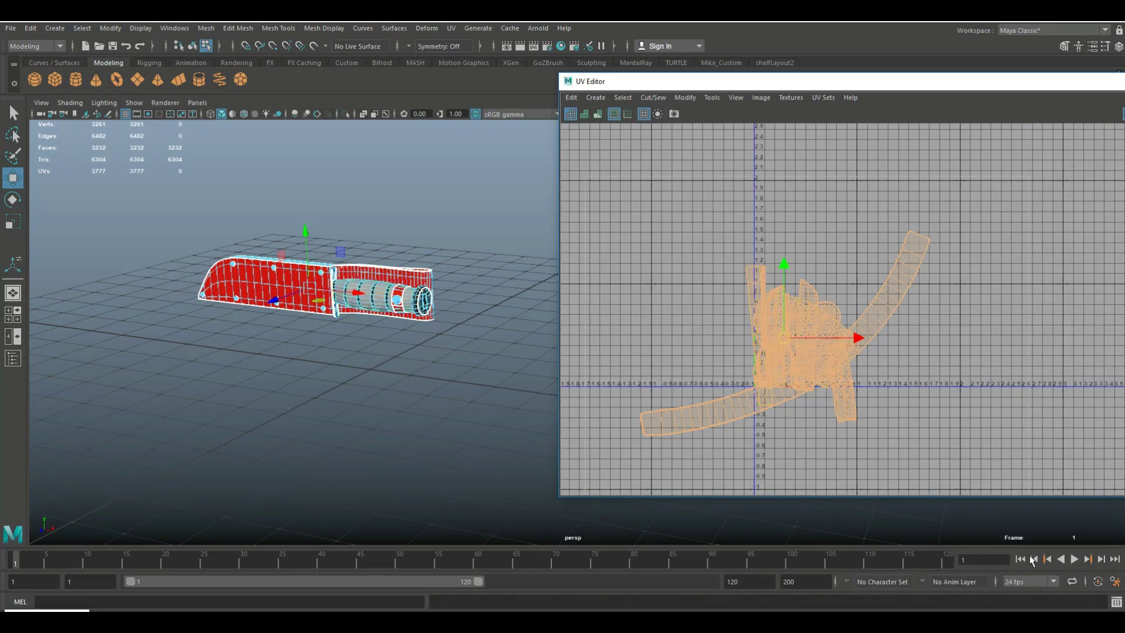
Step: Lay out all of the knife's UV shells within the 0 to 1 UV tile
left_click(809, 310)
right_click_drag(810, 311, 873, 424)
scroll(883, 420, "up", 5)
middle_click_drag(735, 443, 890, 475, "alt")
scroll(852, 439, "up", 1)
scroll(852, 439, "up", 1)
middle_click_drag(852, 419, 822, 483, "alt")
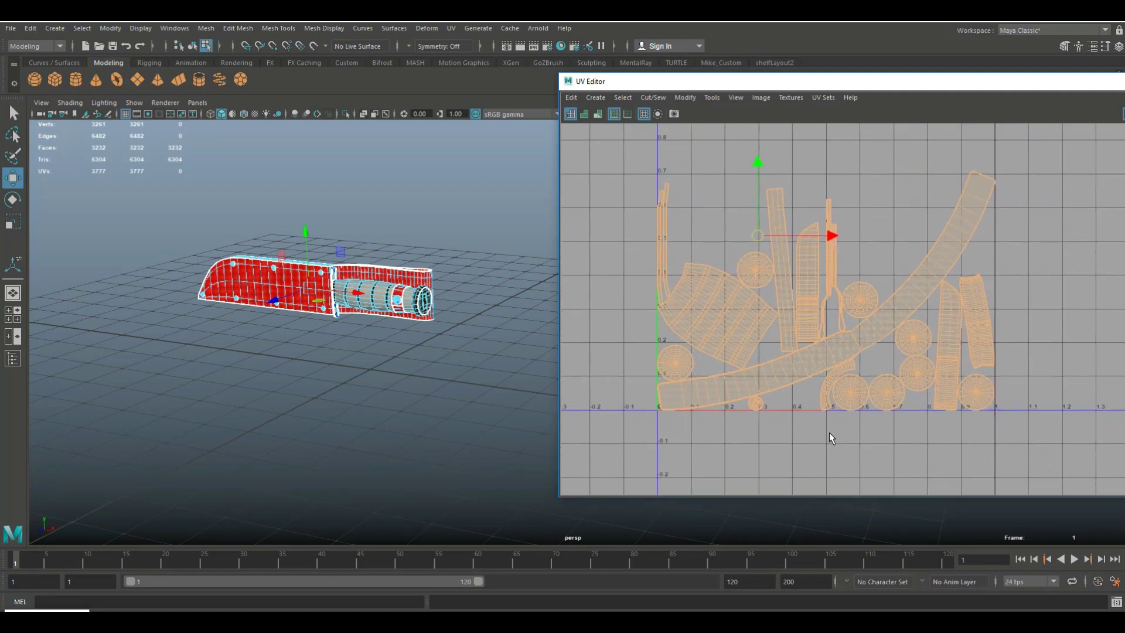
Step: Move the sheath's upright blade-shaped shell outside the UV tile and scale it up uniformly to about 0.7 units tall
scroll(830, 435, "down", 2)
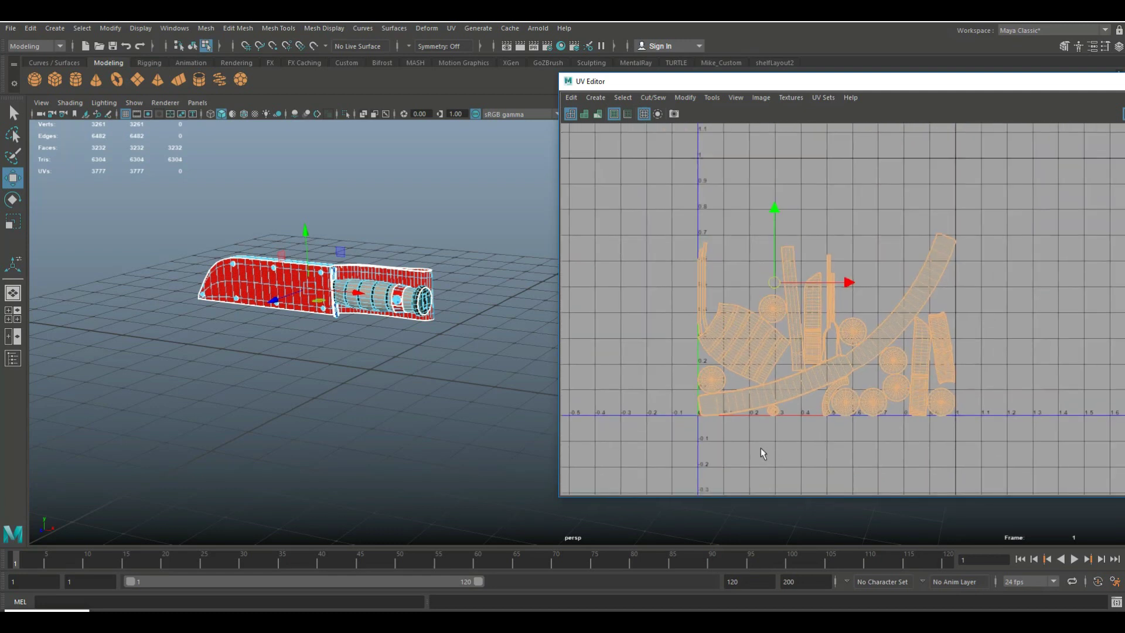
scroll(760, 448, "up", 1)
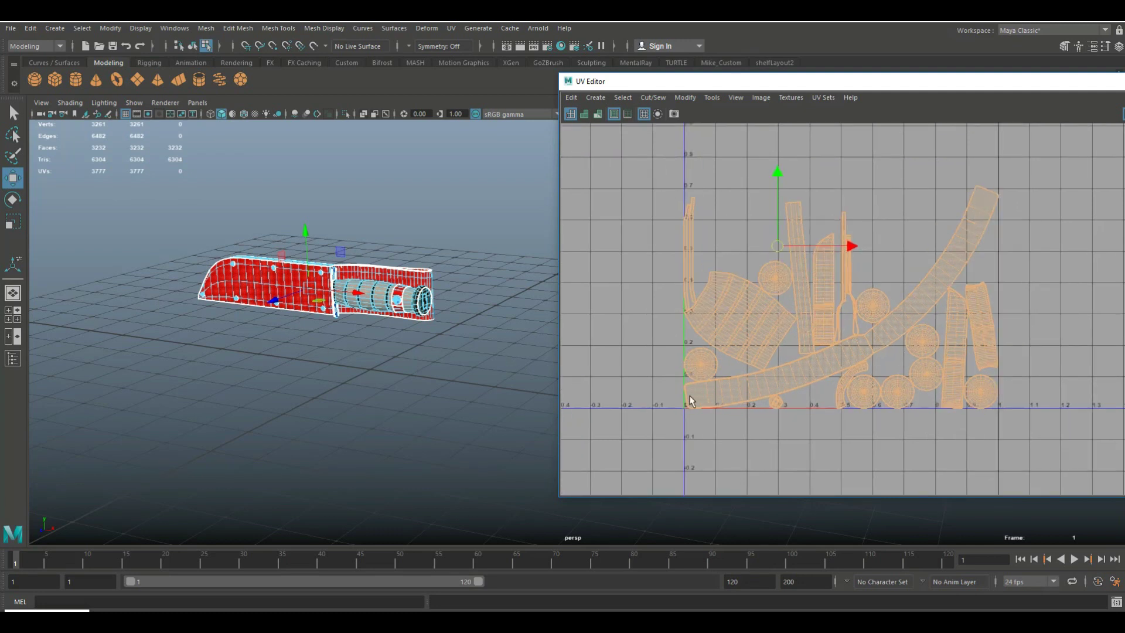
middle_click_drag(766, 436, 901, 467, "alt")
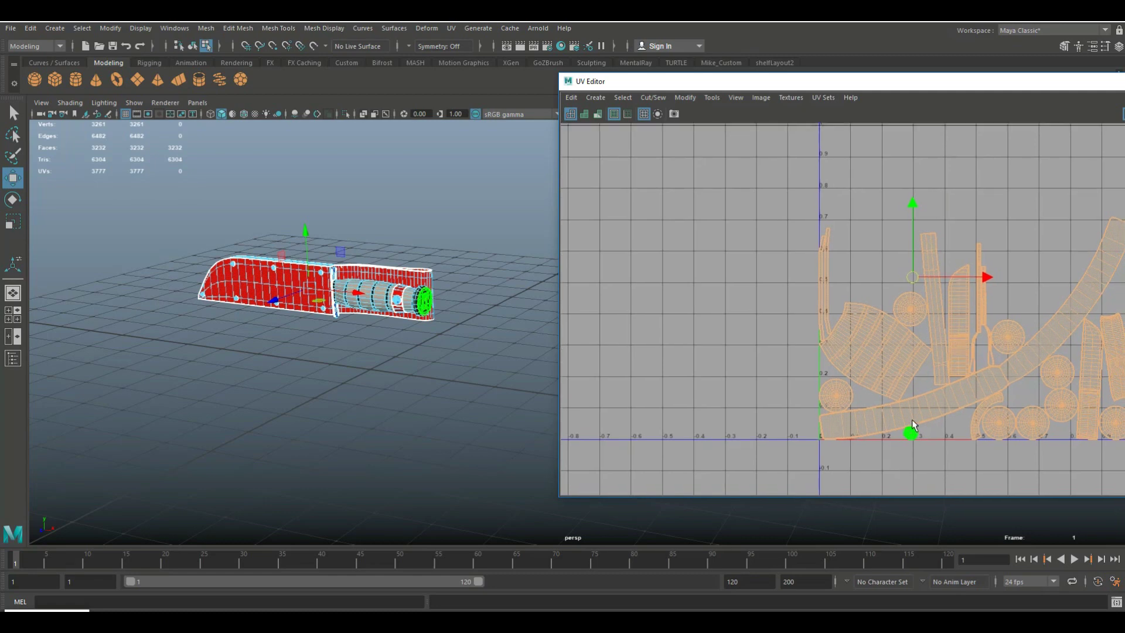
left_click(955, 318)
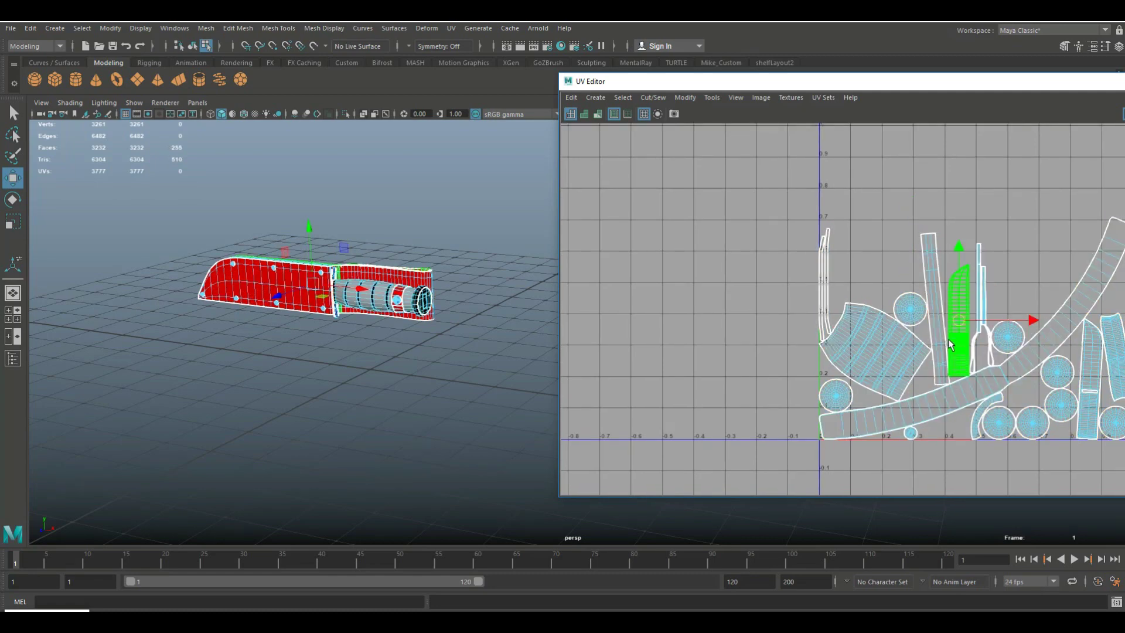
left_click_drag(954, 332, 648, 256)
key("r")
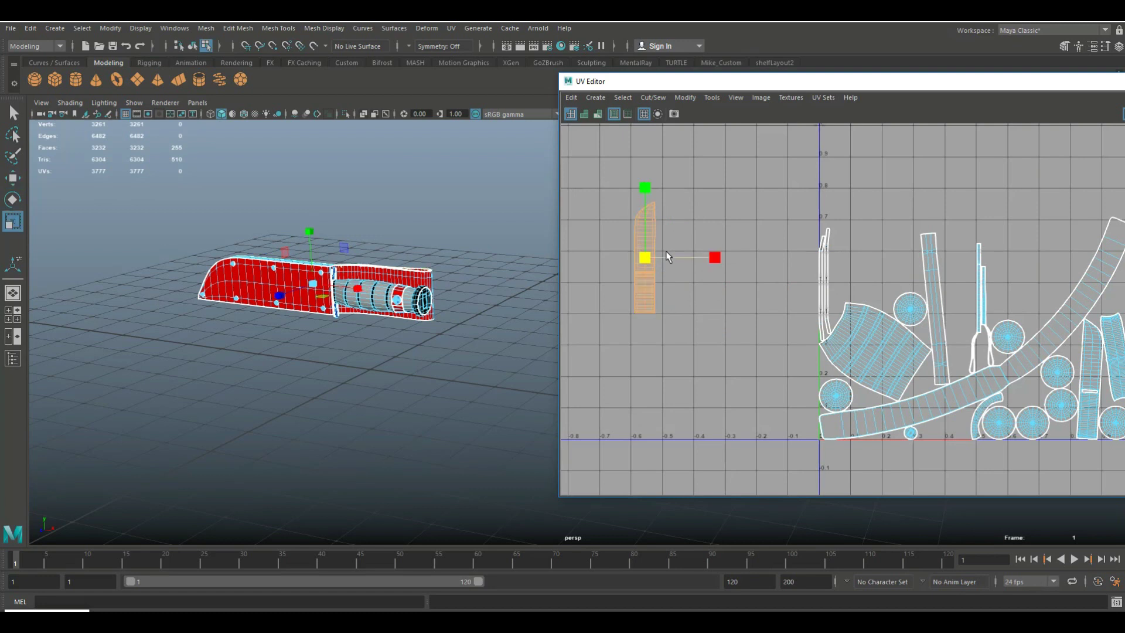
middle_click_drag(673, 274, 730, 287)
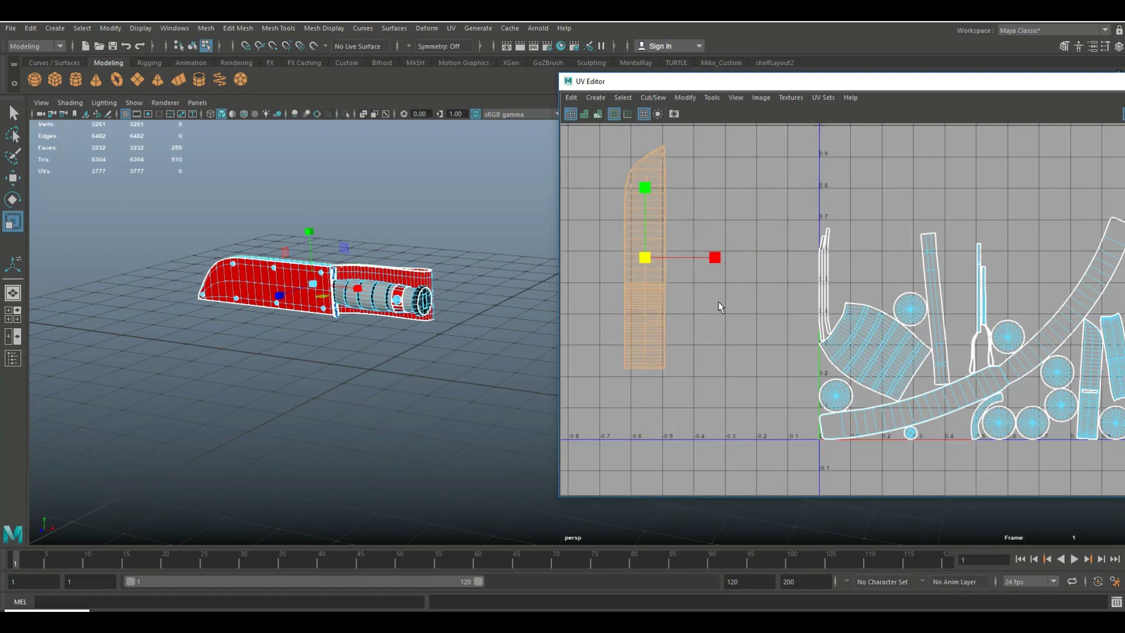
Step: Move the sheath's second blade-shaped shell out of the UV tile, next to the enlarged one
scroll(938, 388, "down", 2)
left_click(1055, 393)
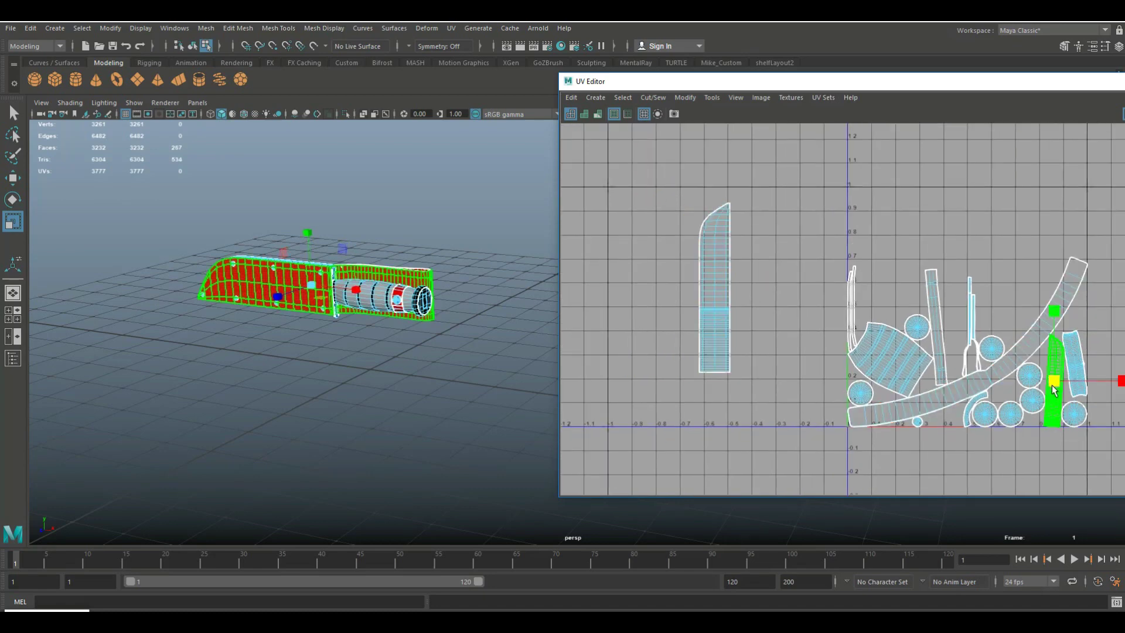
key("w")
middle_click_drag(1053, 386, 768, 324)
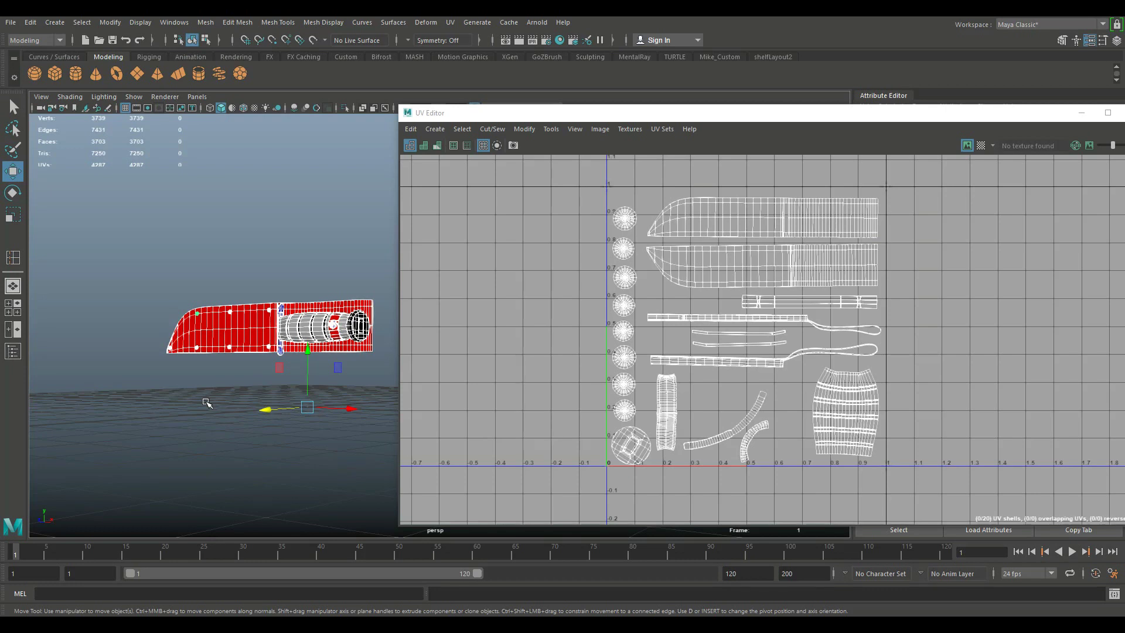
Step: Reposition the UV Editor and examine the finished UV layout beside the knife model from an angled view
mouse_move(803, 116)
left_mouse_down()
mouse_move(761, 132)
mouse_move(789, 99)
left_mouse_up()
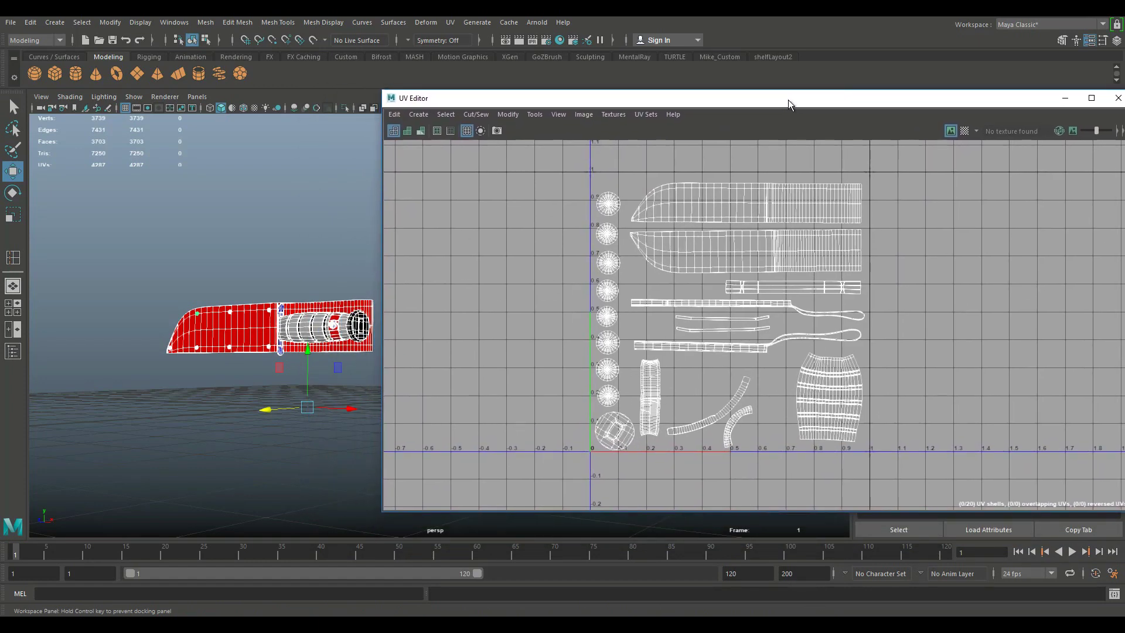
left_click_drag(223, 447, 249, 455, "alt")
middle_click_drag(246, 445, 207, 420, "alt")
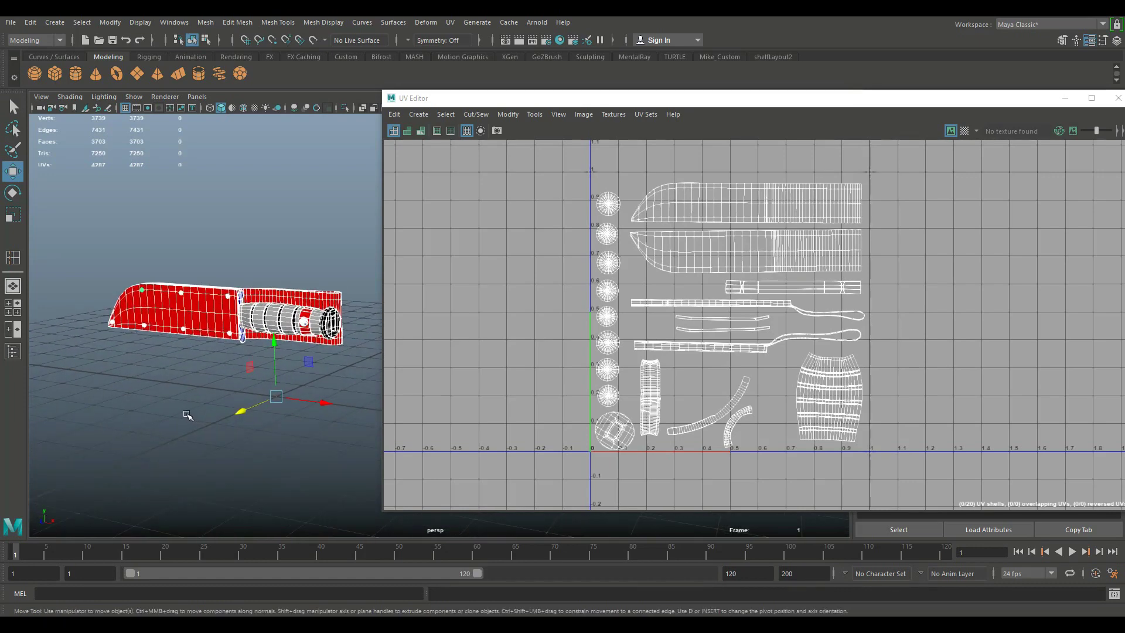